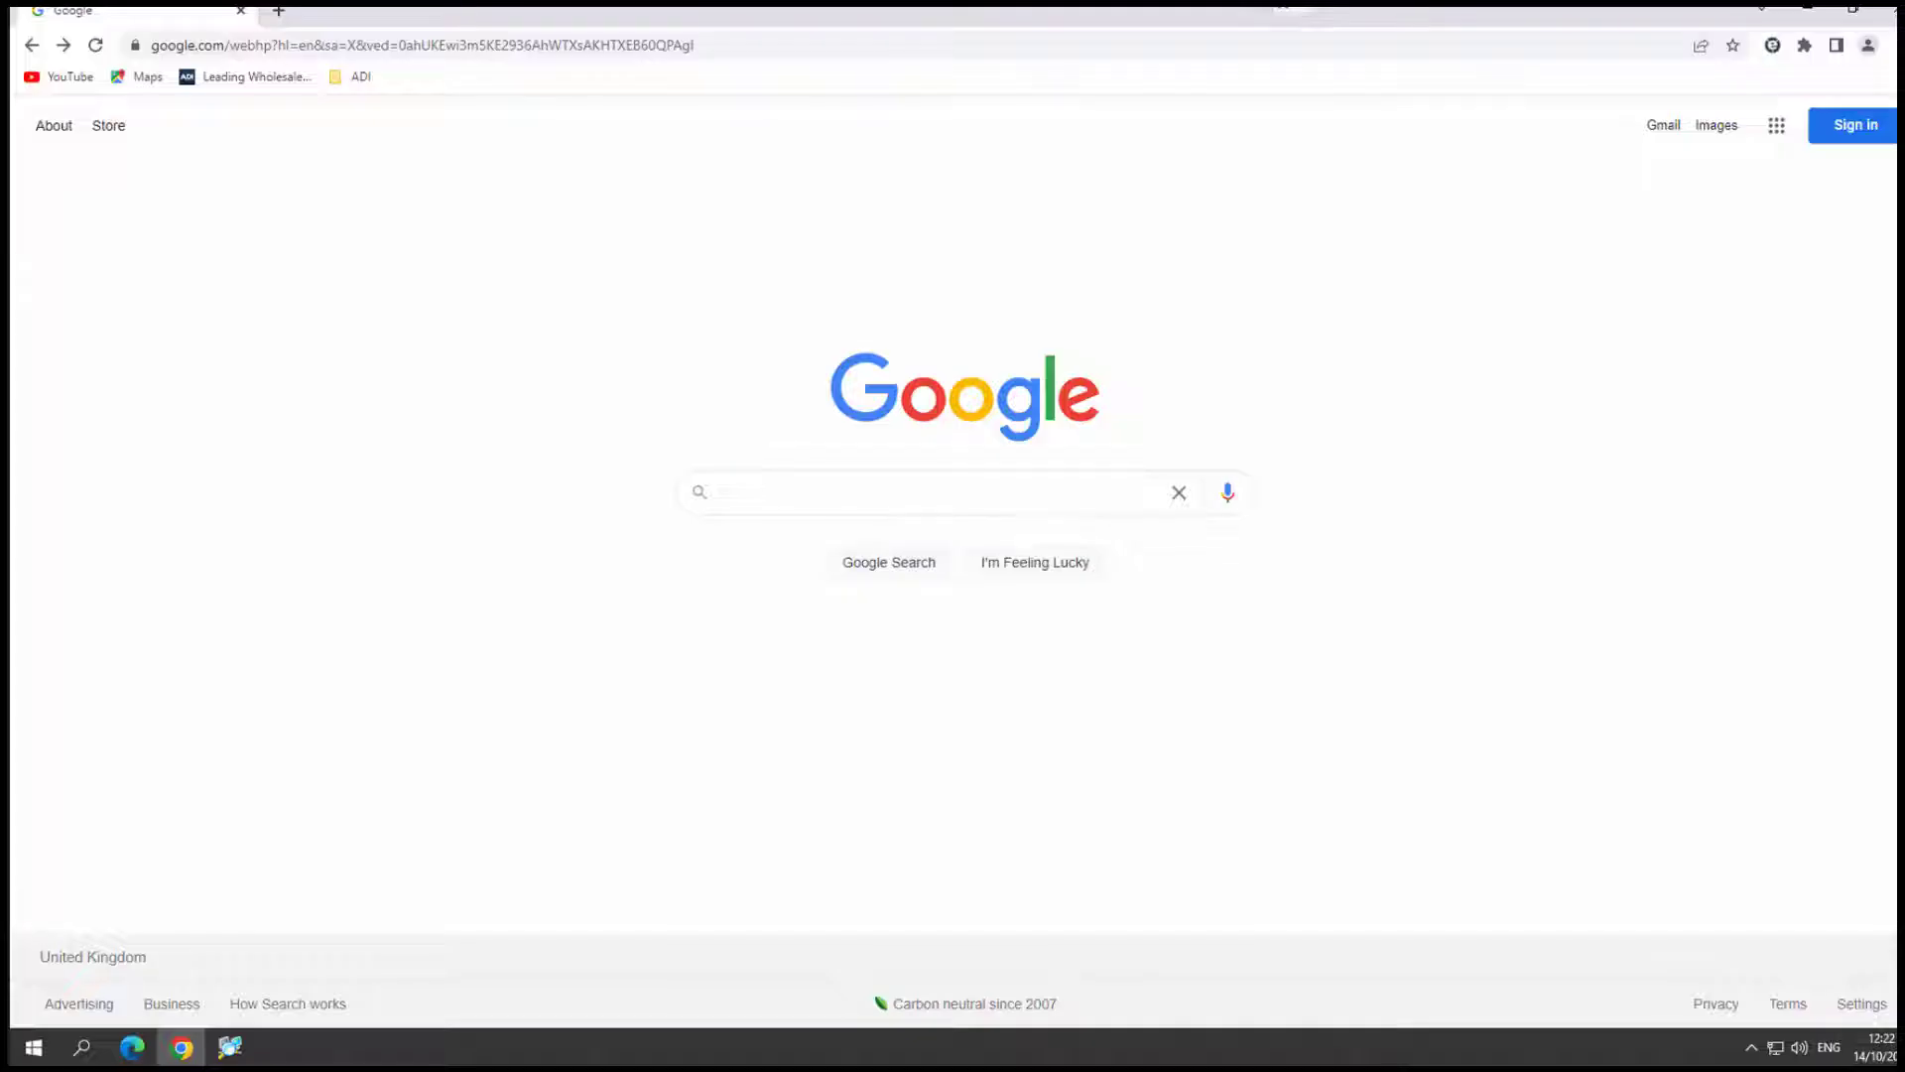
- Search Google for 'Sadp tool' and download SADPTool.exe from the Hikvision SADP - HiTools page
click(830, 502)
text(Sd)
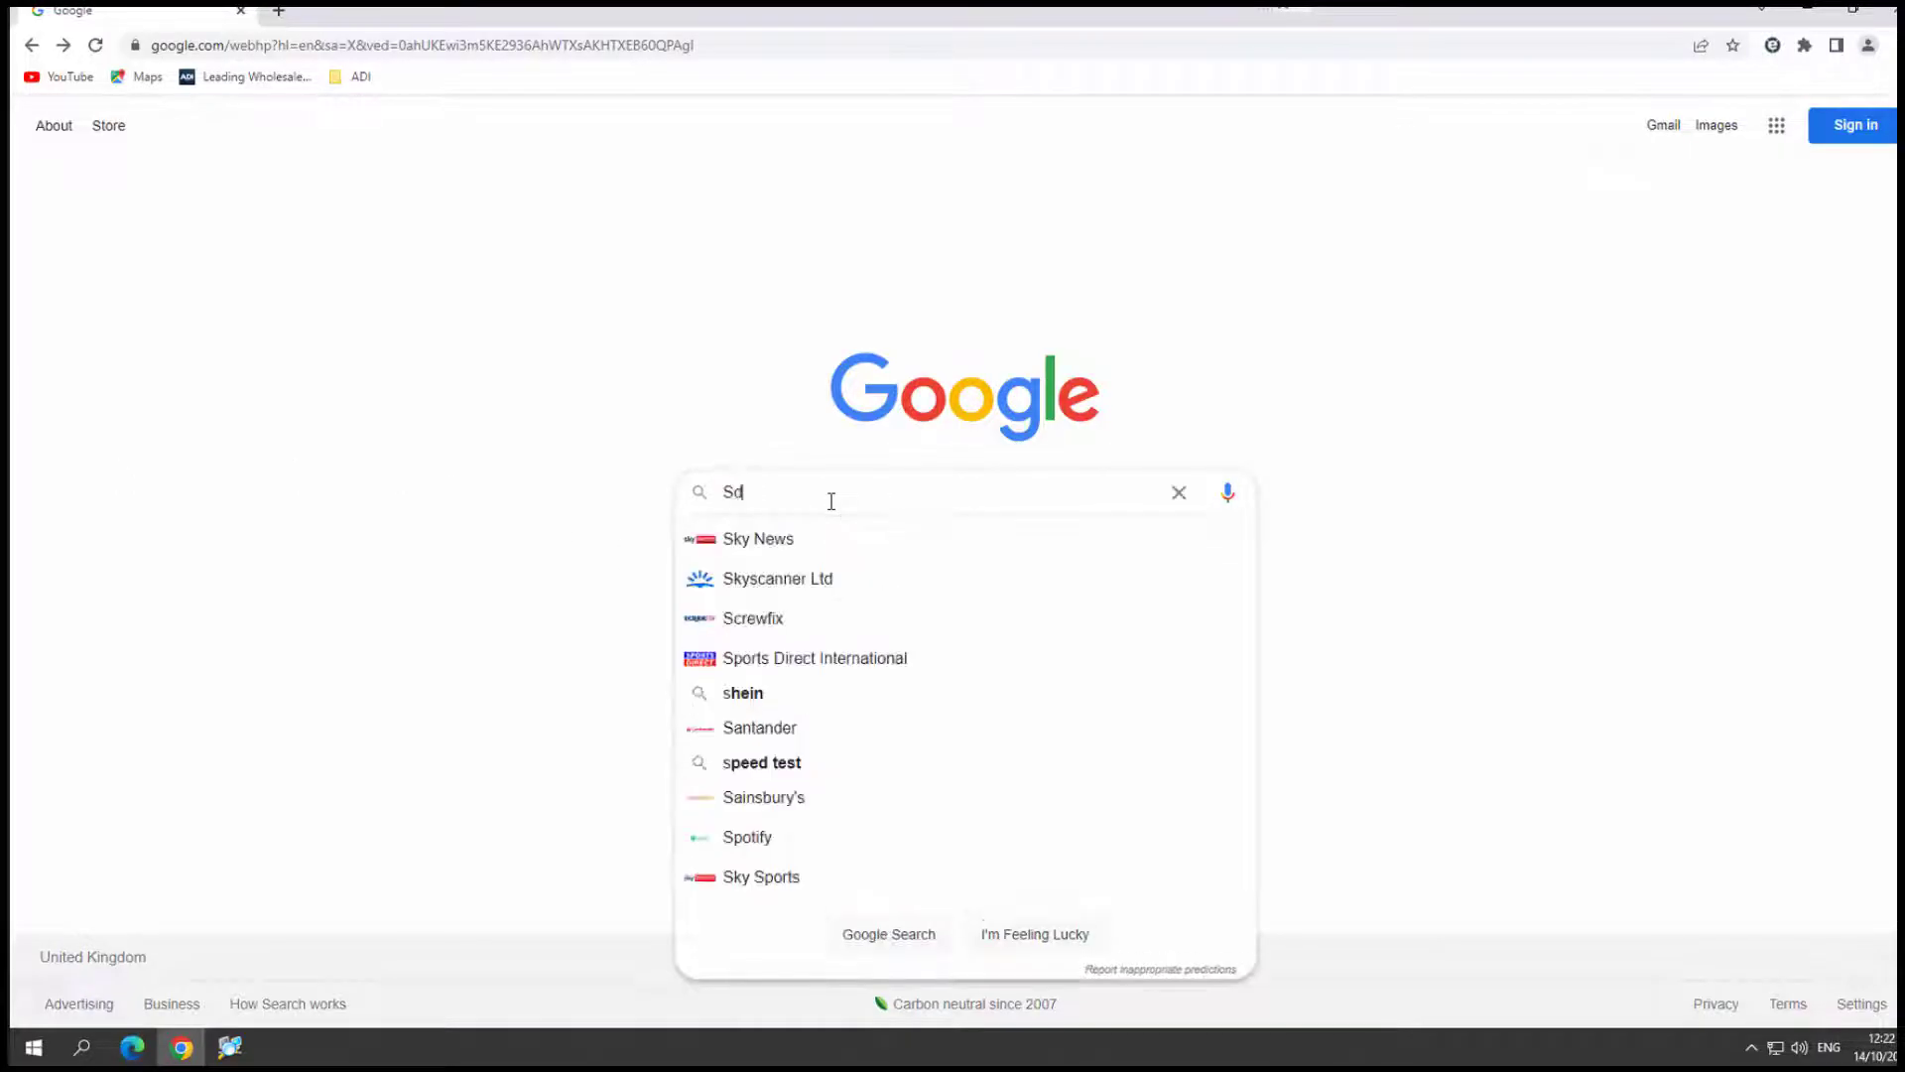
text(ap)
key(BackSpace)
key(BackSpace)
key(BackSpace)
key(BackSpace)
text(Sadp)
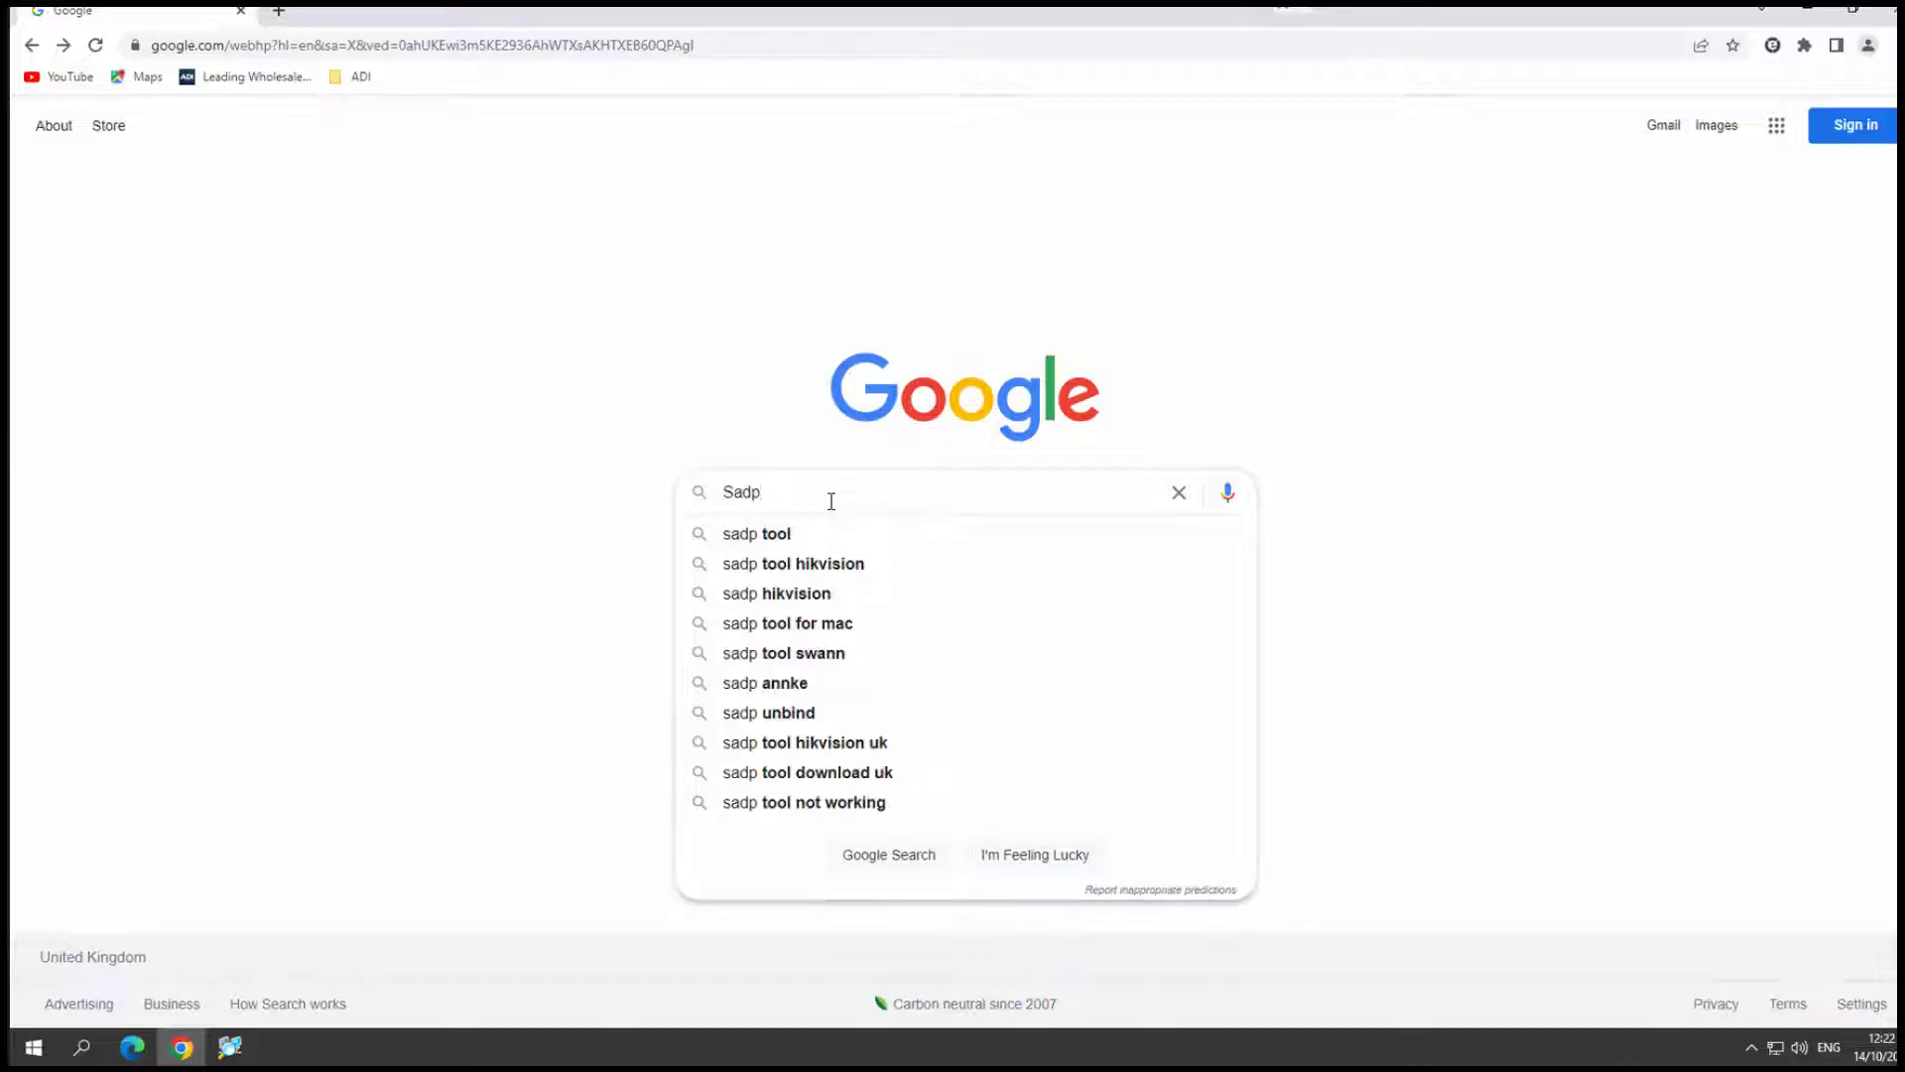
text( tool)
key(Return)
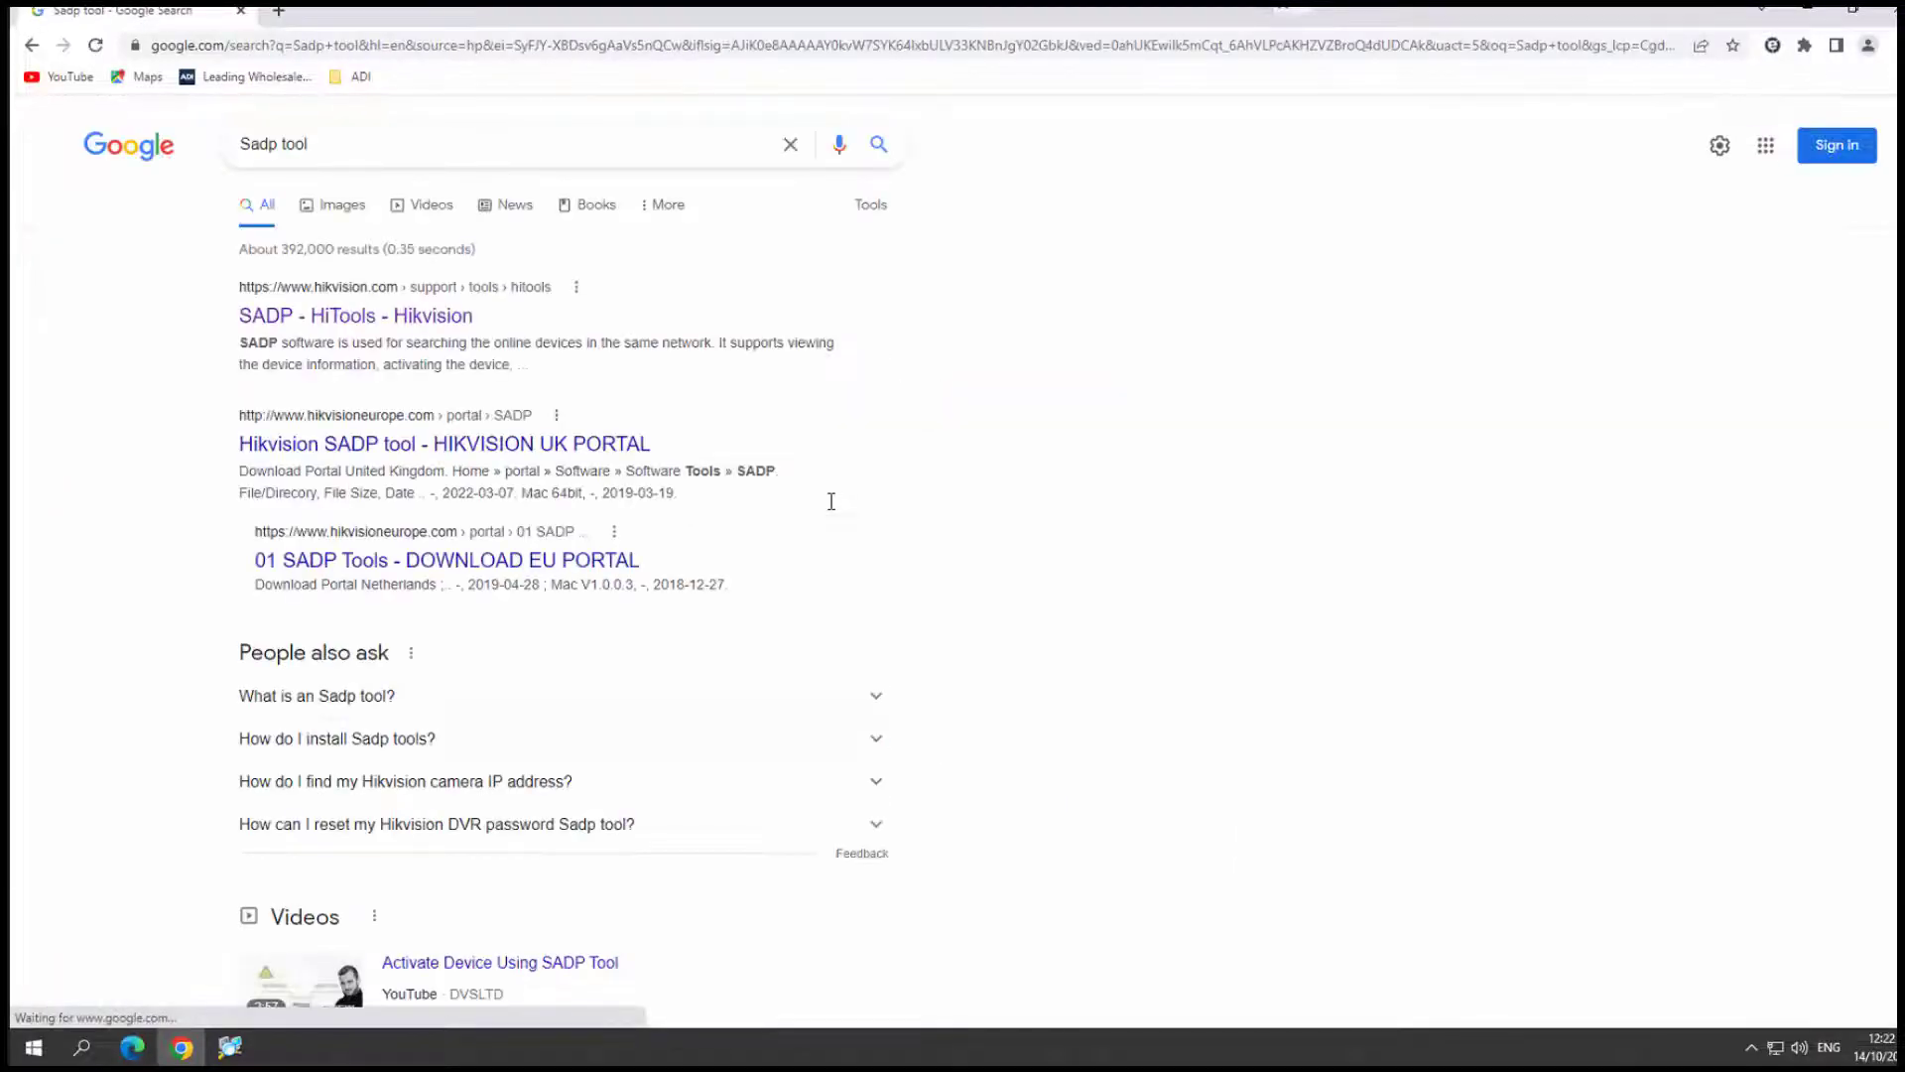
click(398, 333)
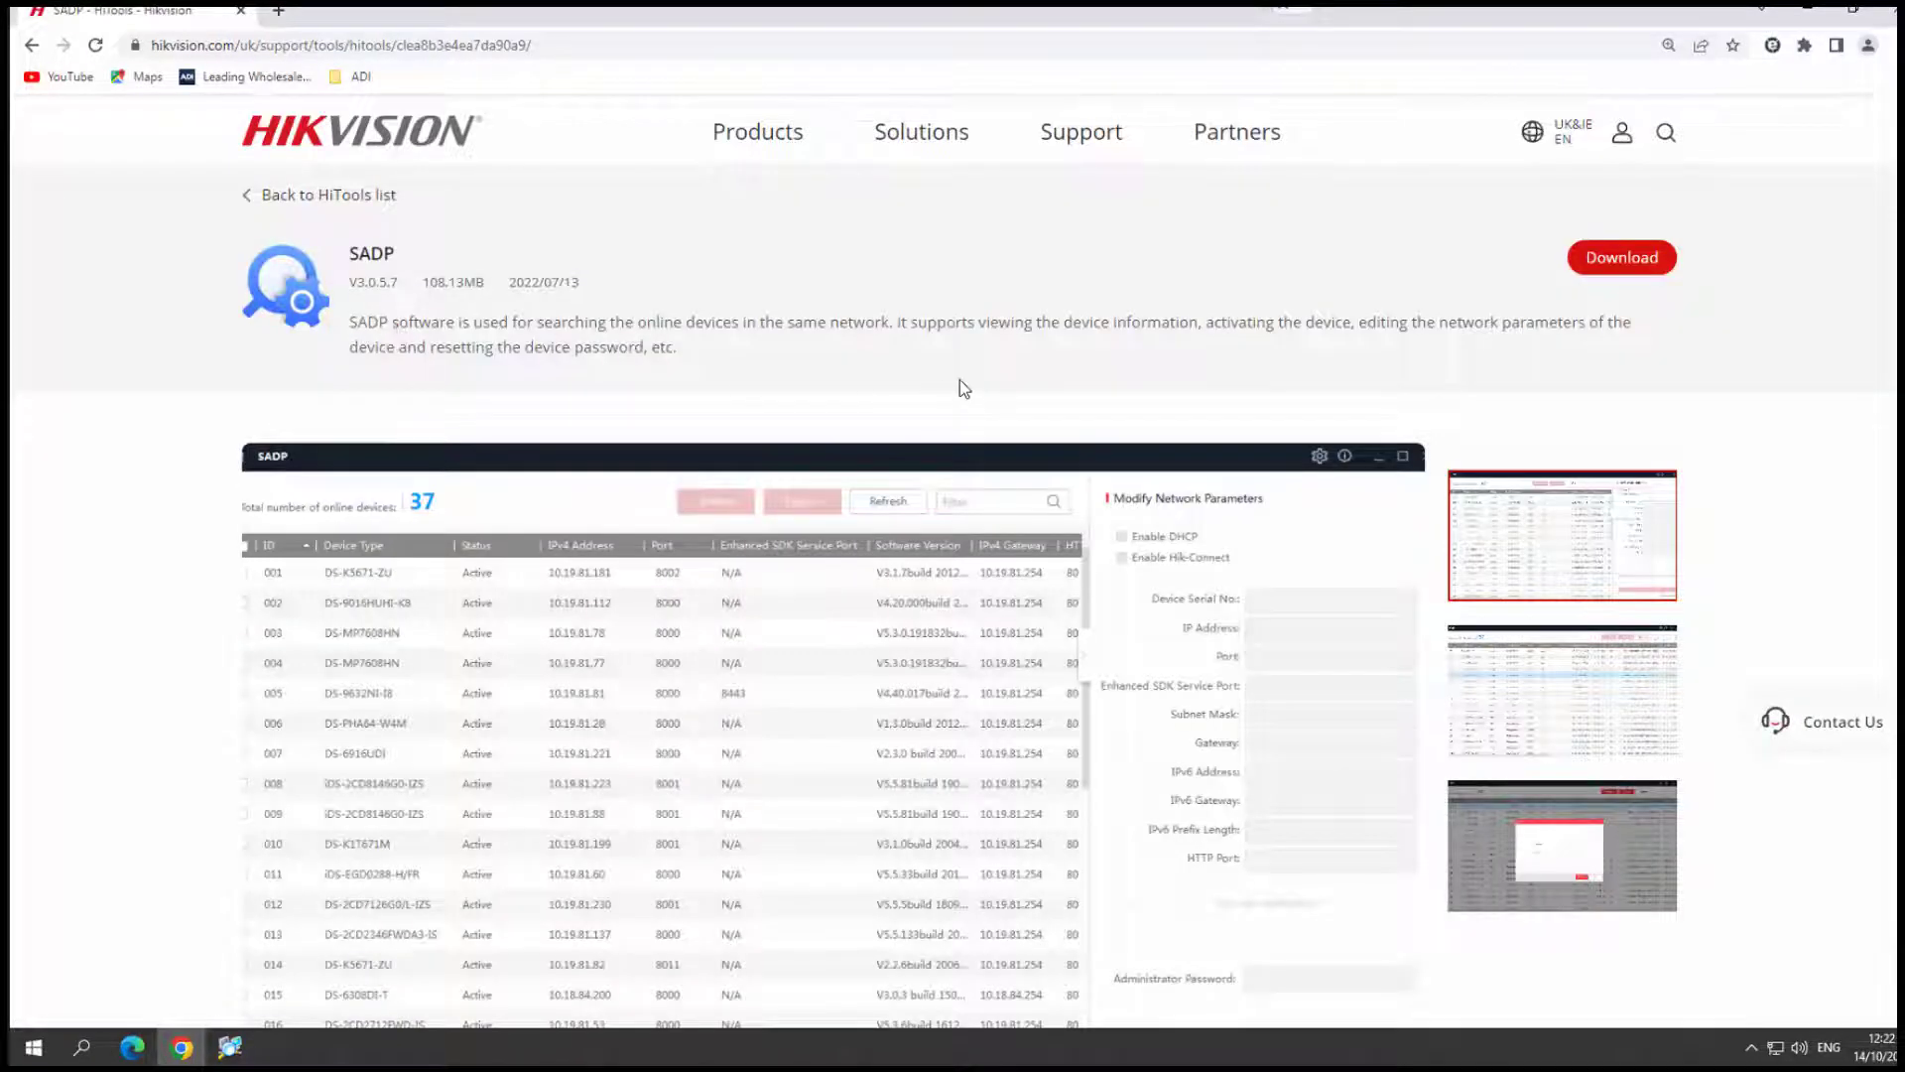
click(1623, 260)
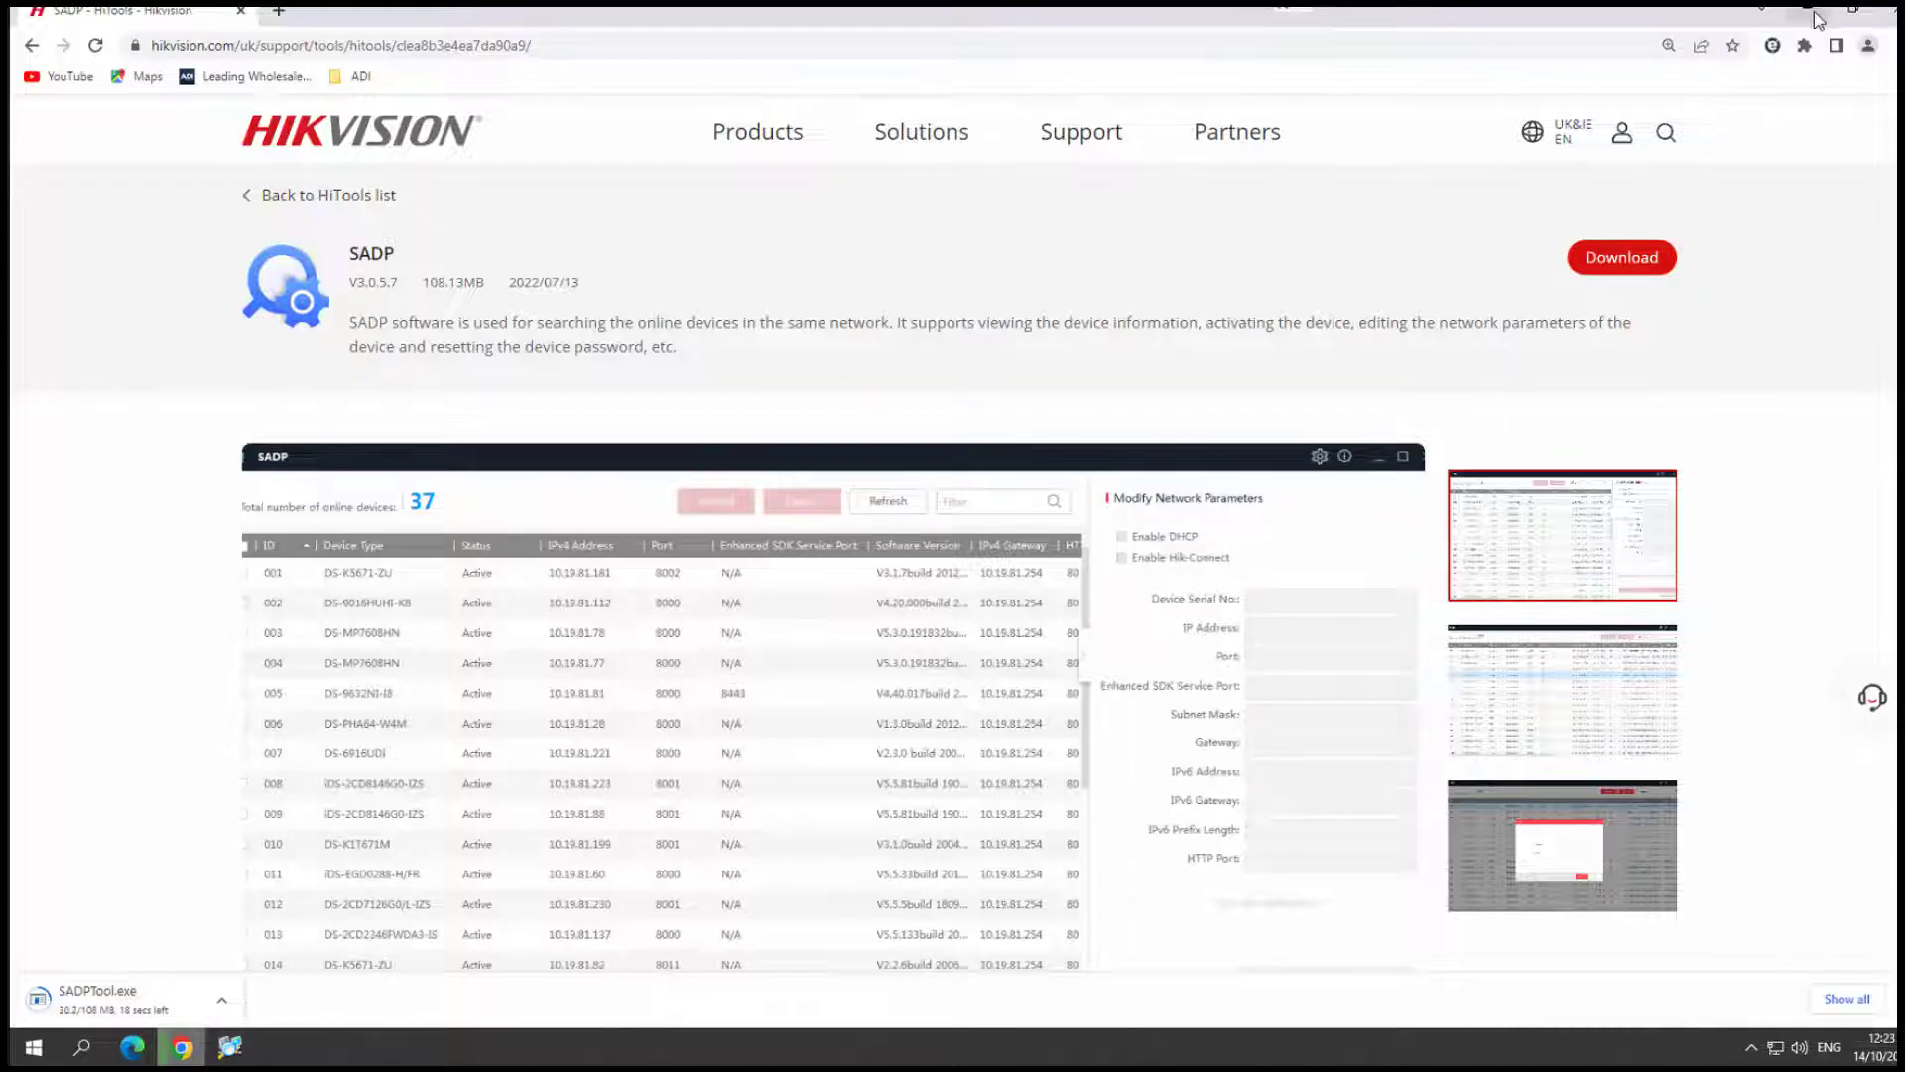
- Minimise Chrome and launch SADP from the desktop icon
click(1810, 14)
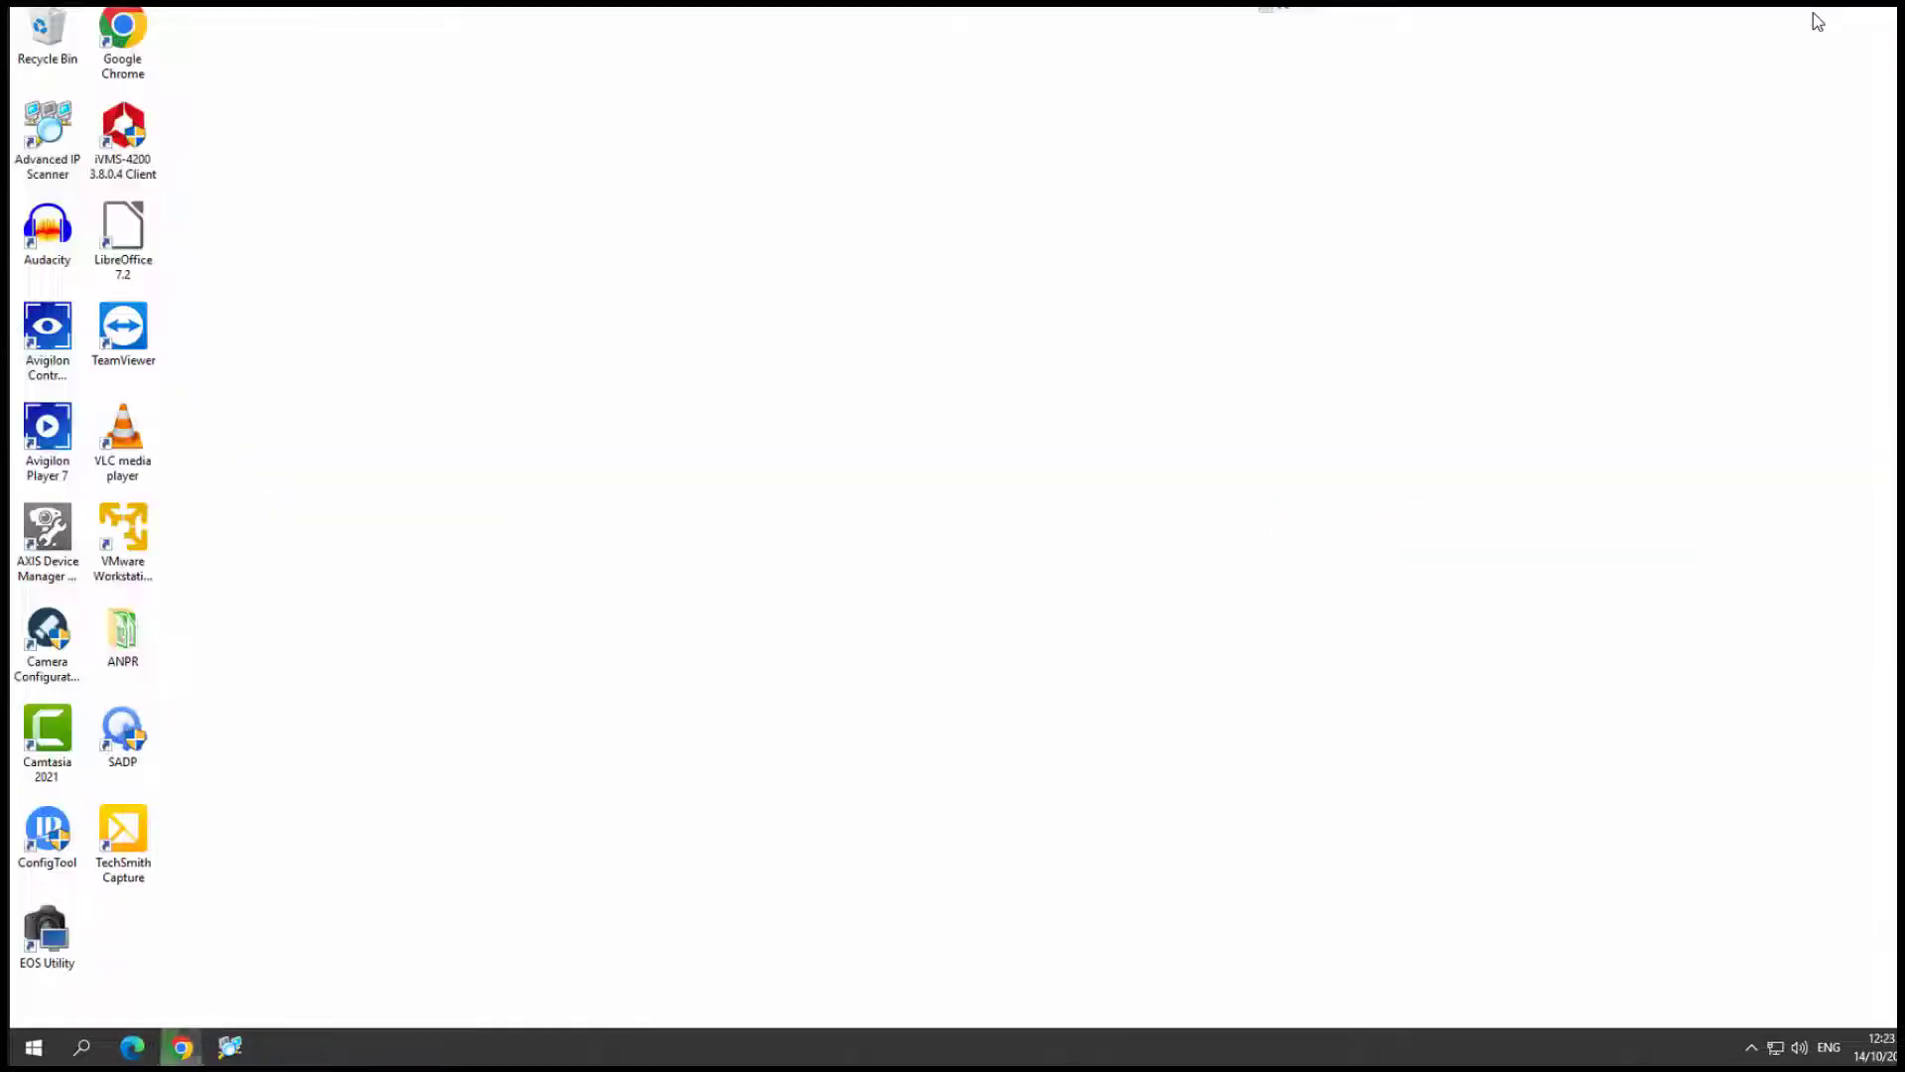
click(126, 744)
double_click(126, 744)
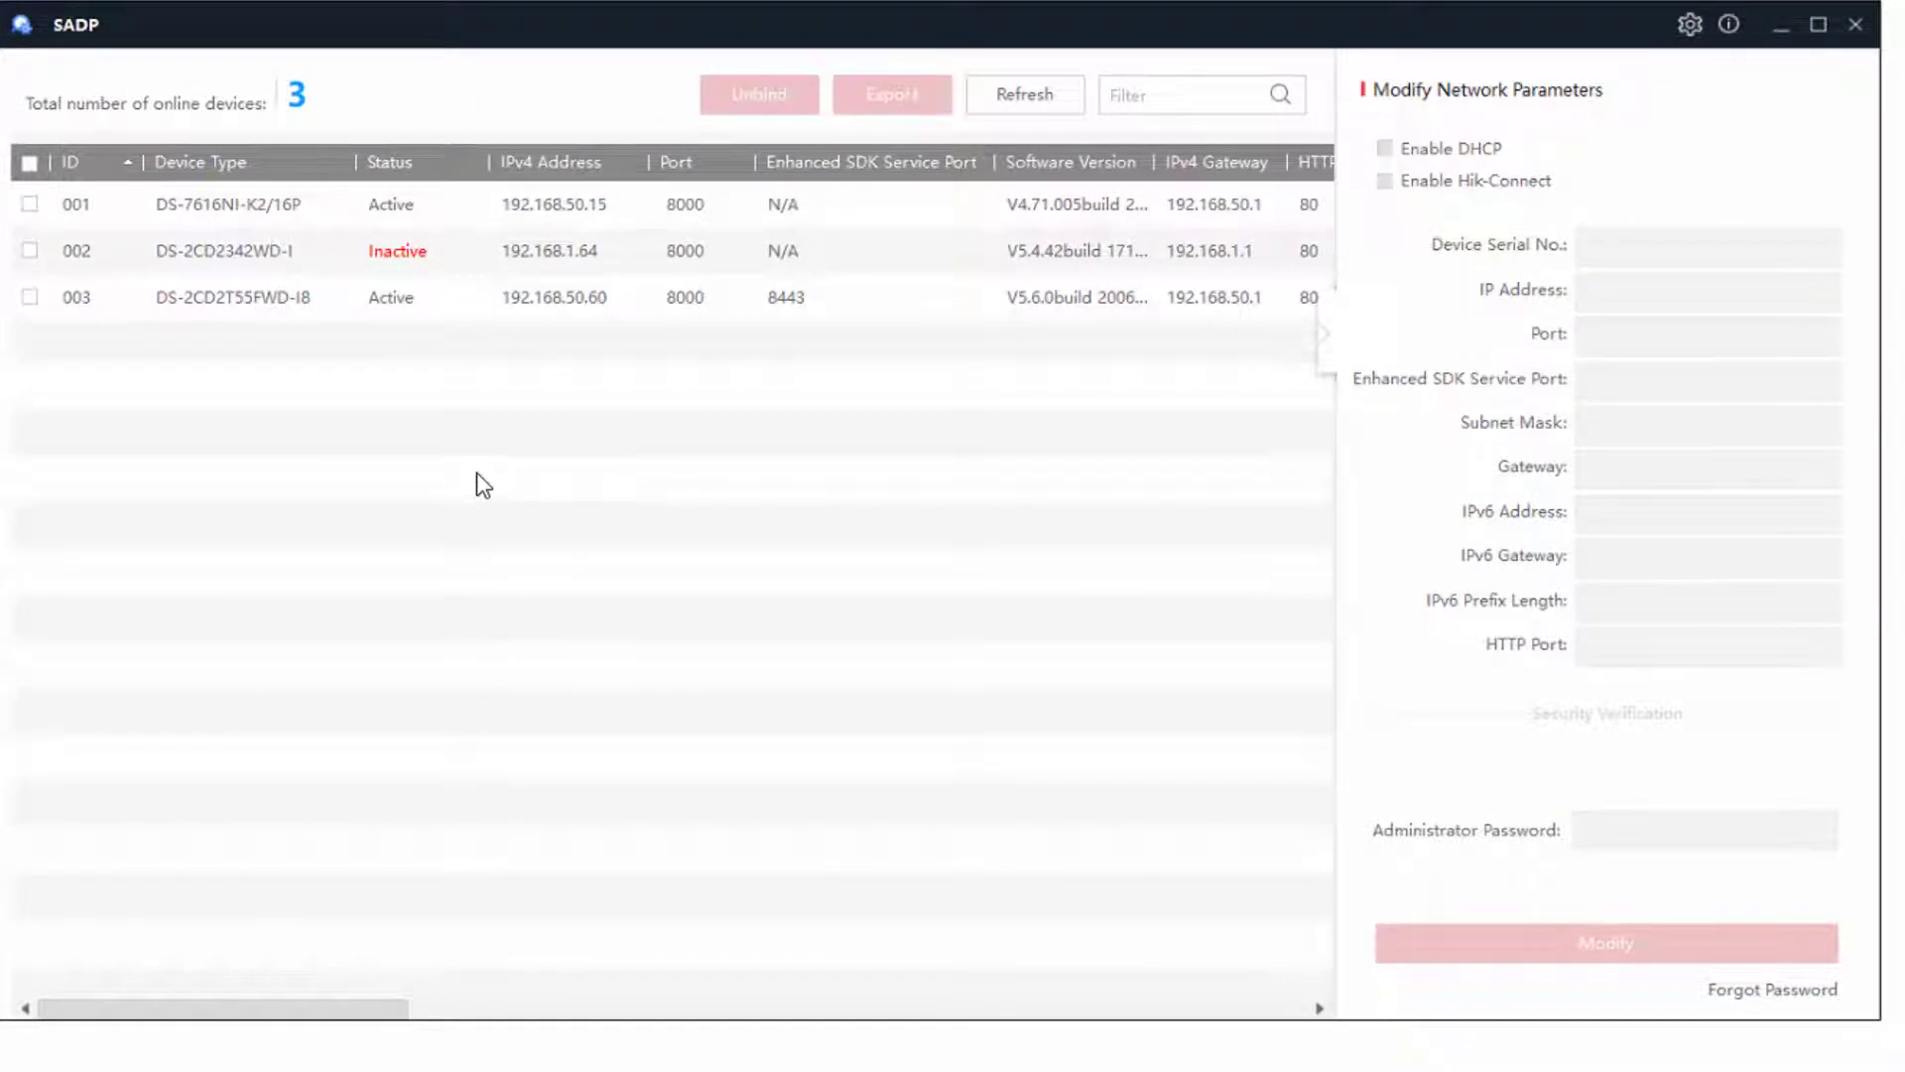
- Tick device 002, the inactive DS-2CD2342WD-I camera, to show its activation form
click(593, 264)
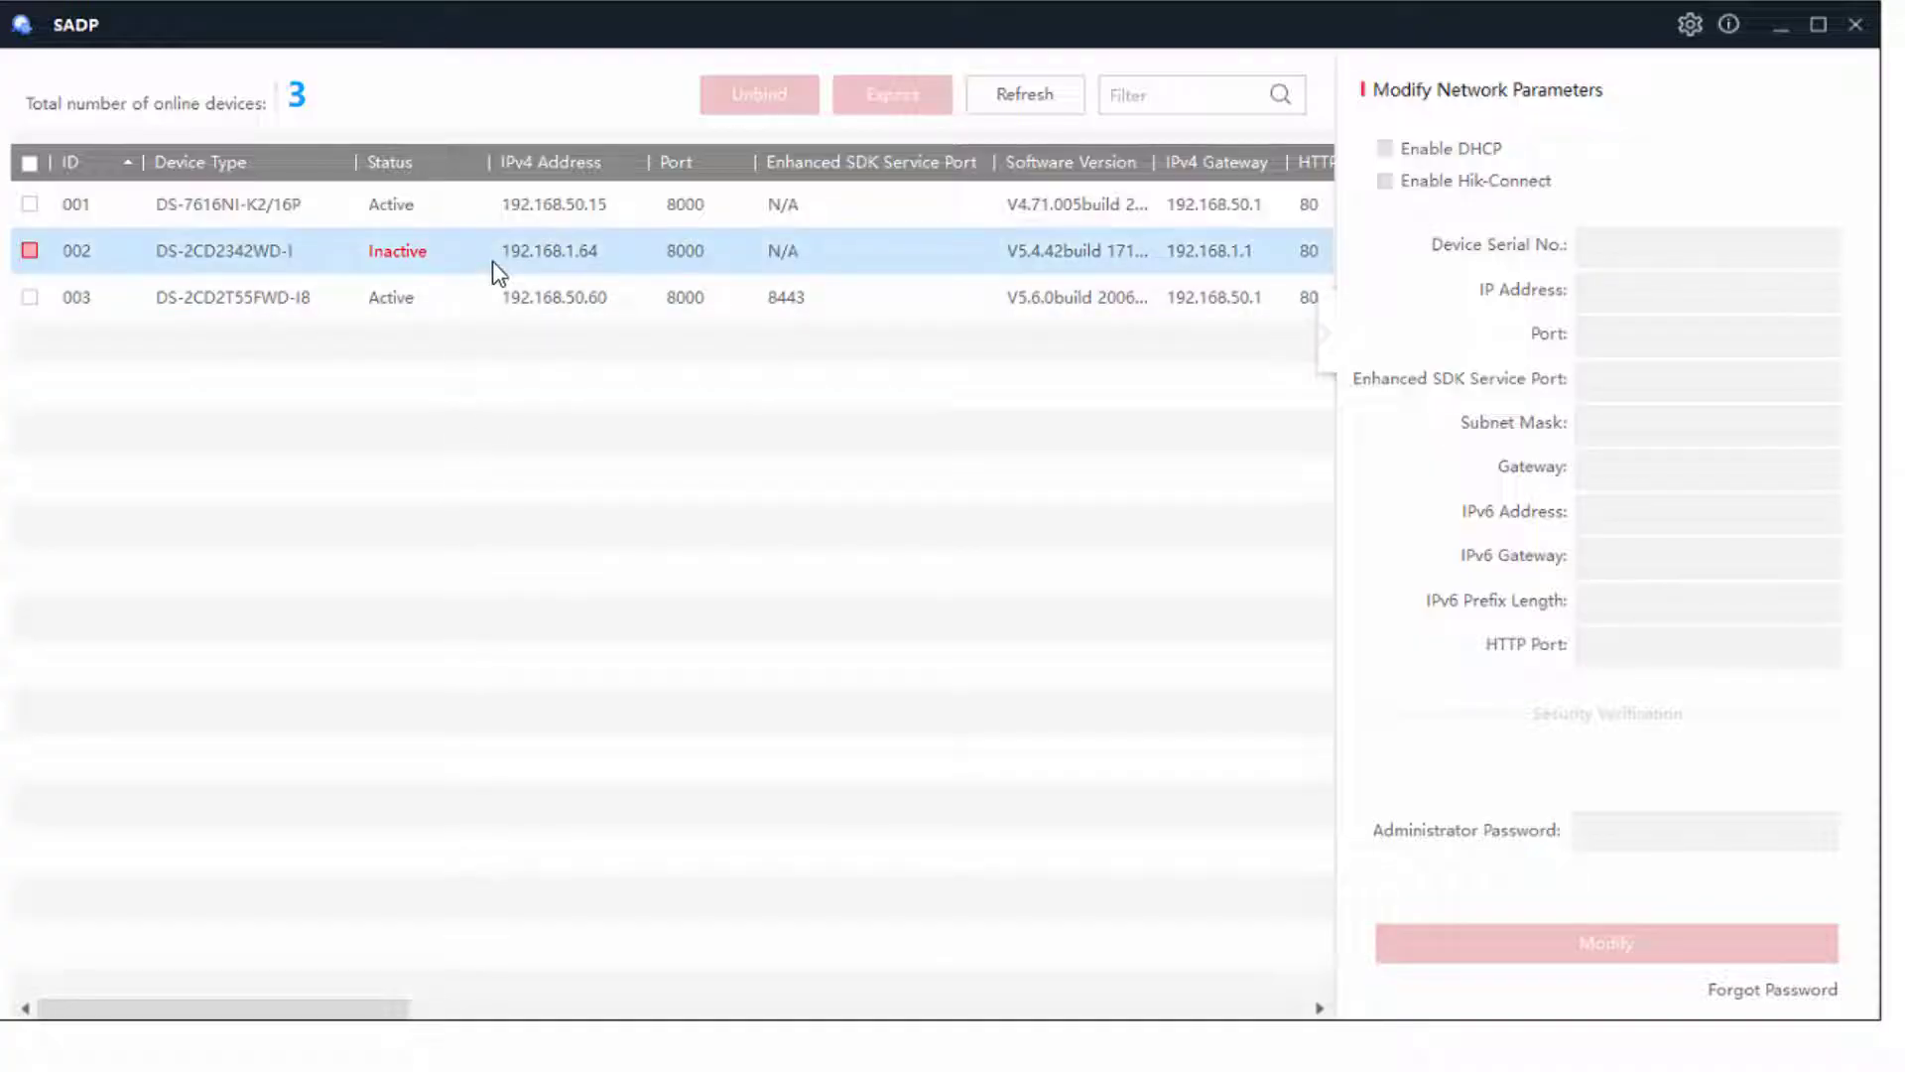
click(480, 295)
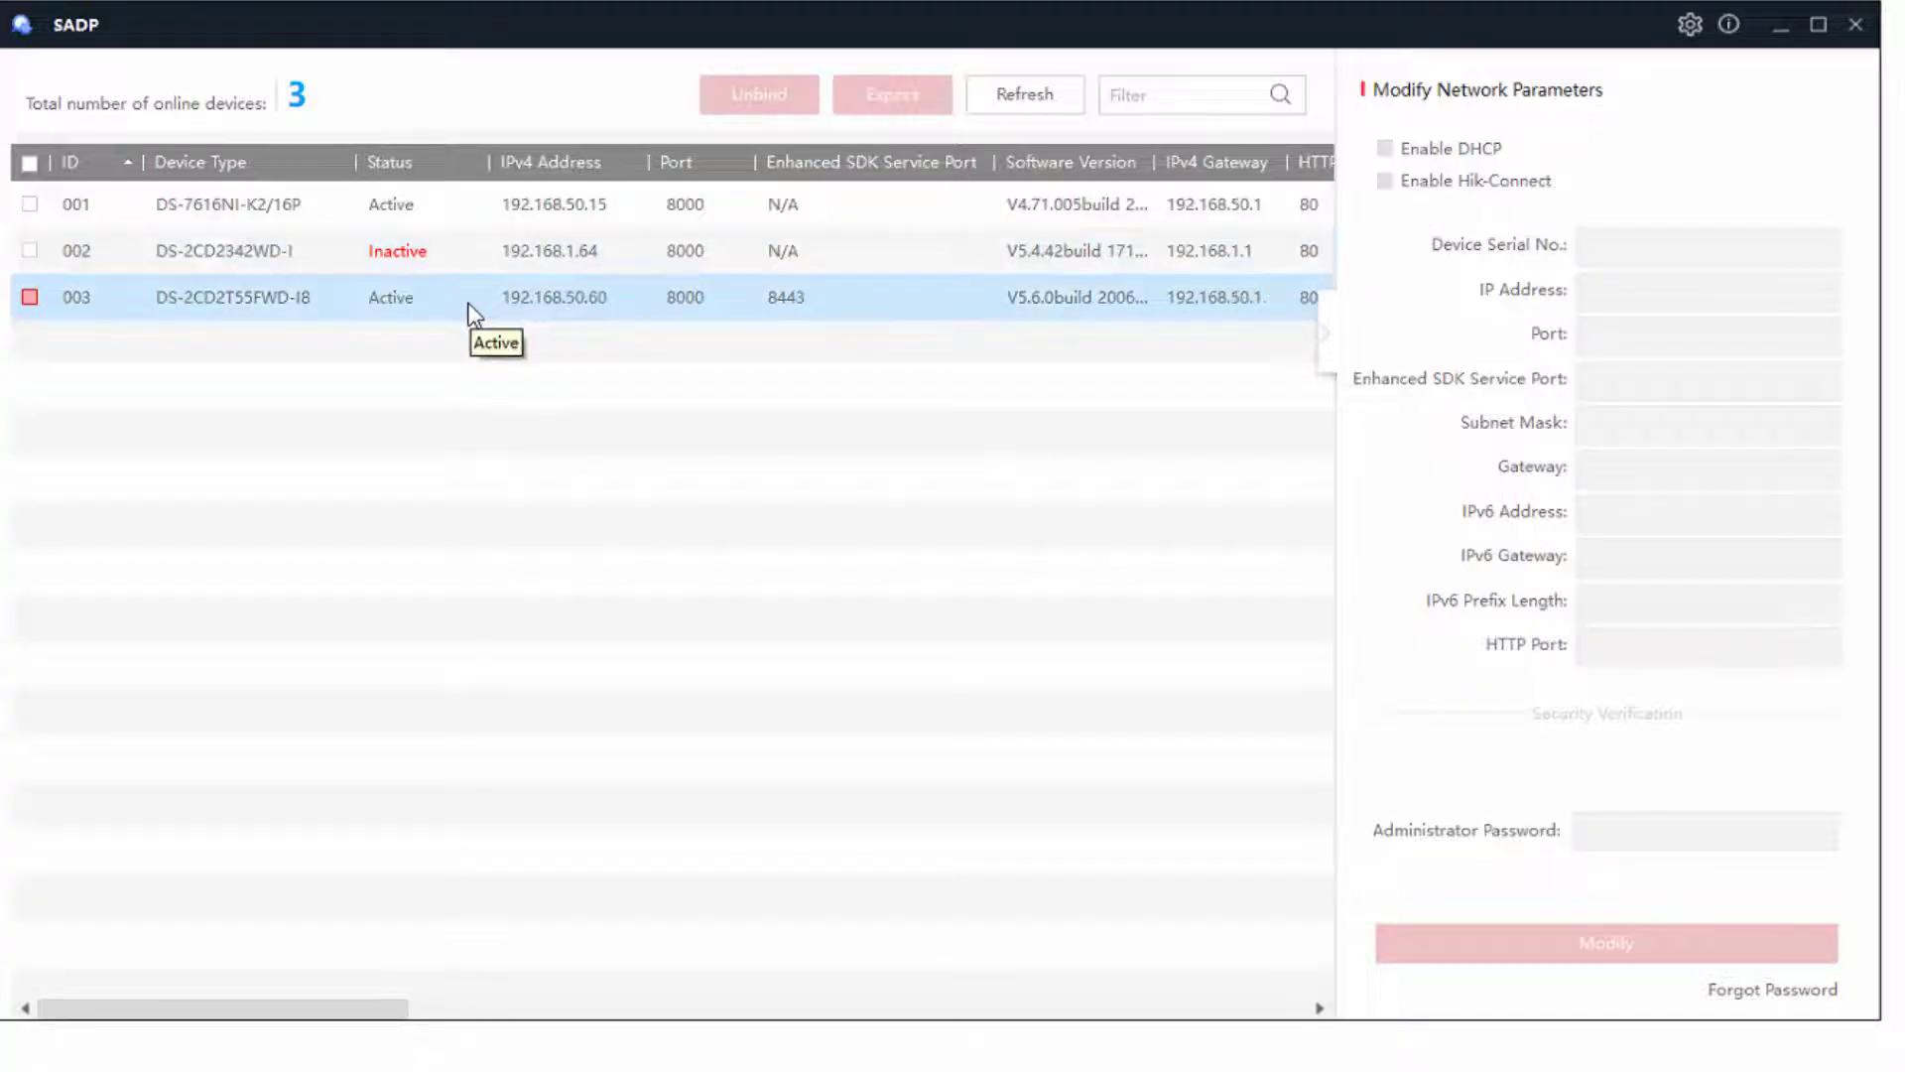
click(468, 209)
click(483, 347)
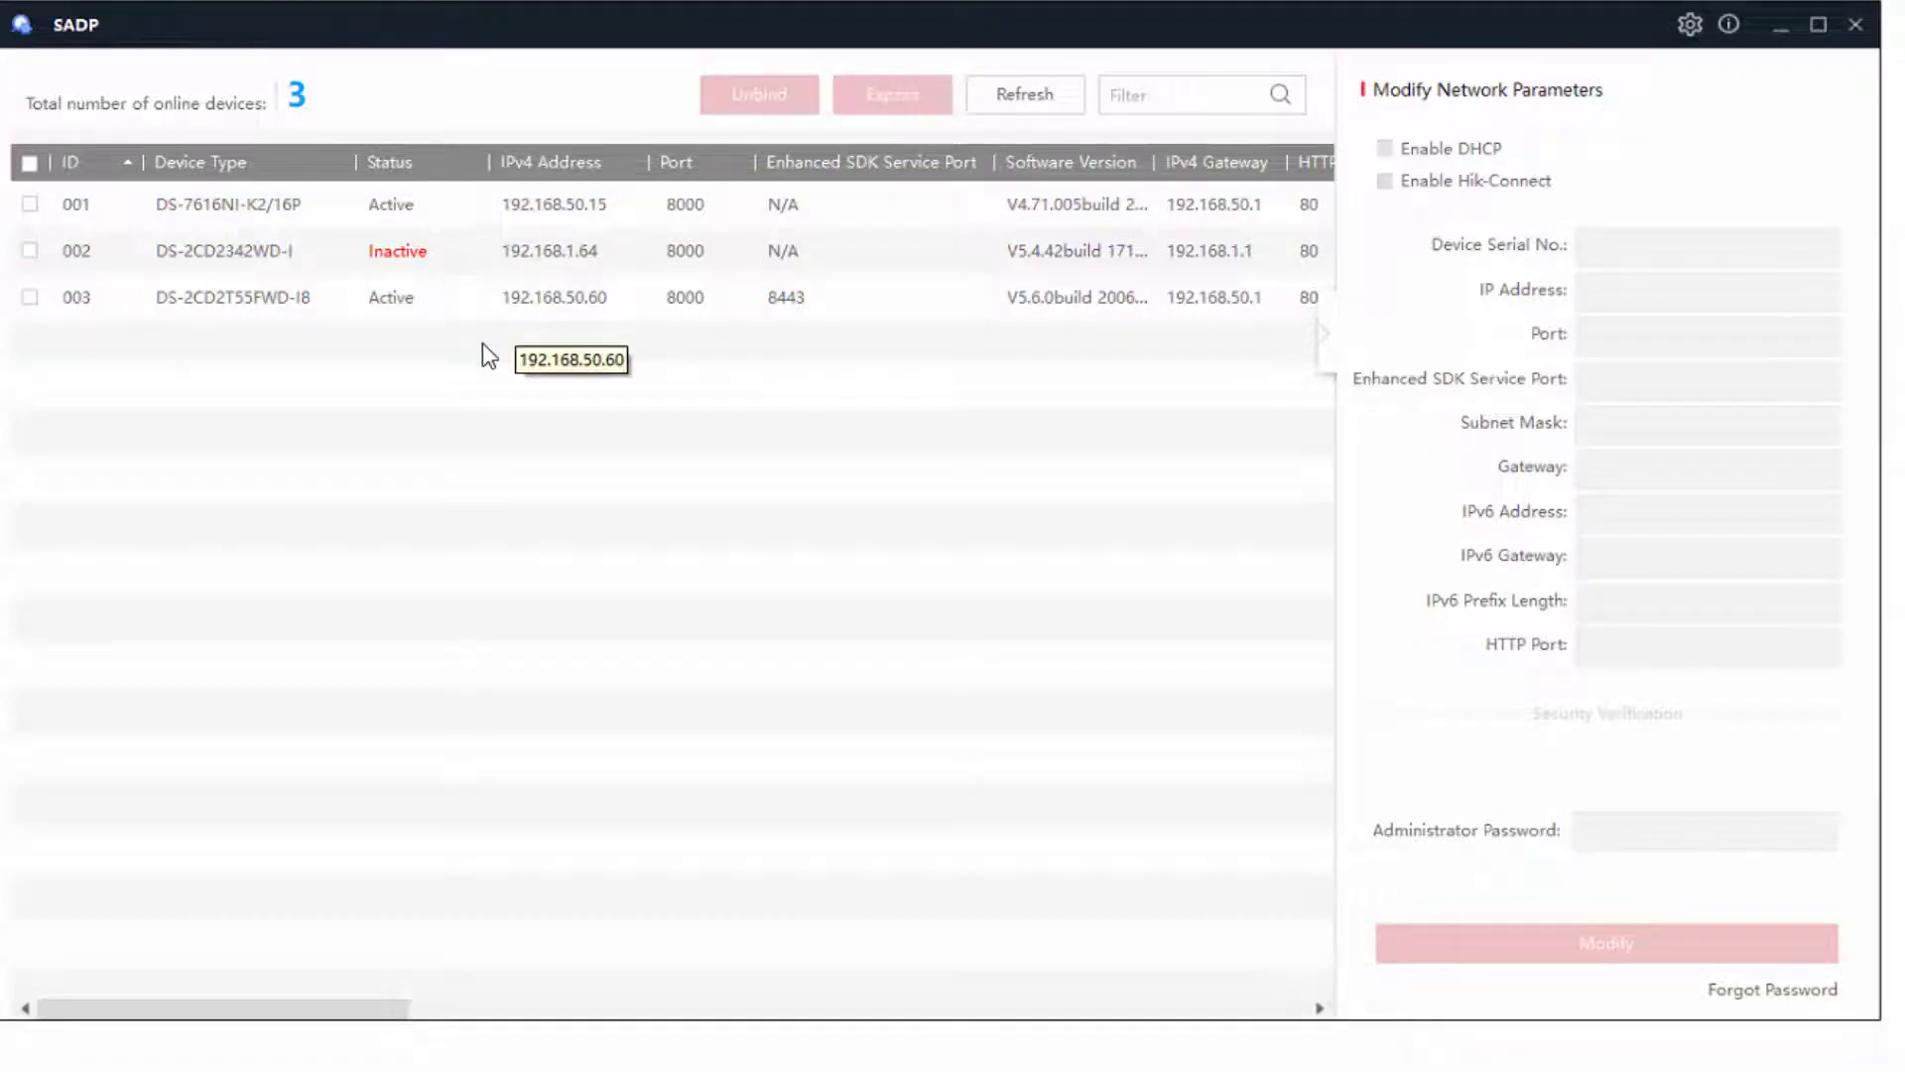
click(153, 253)
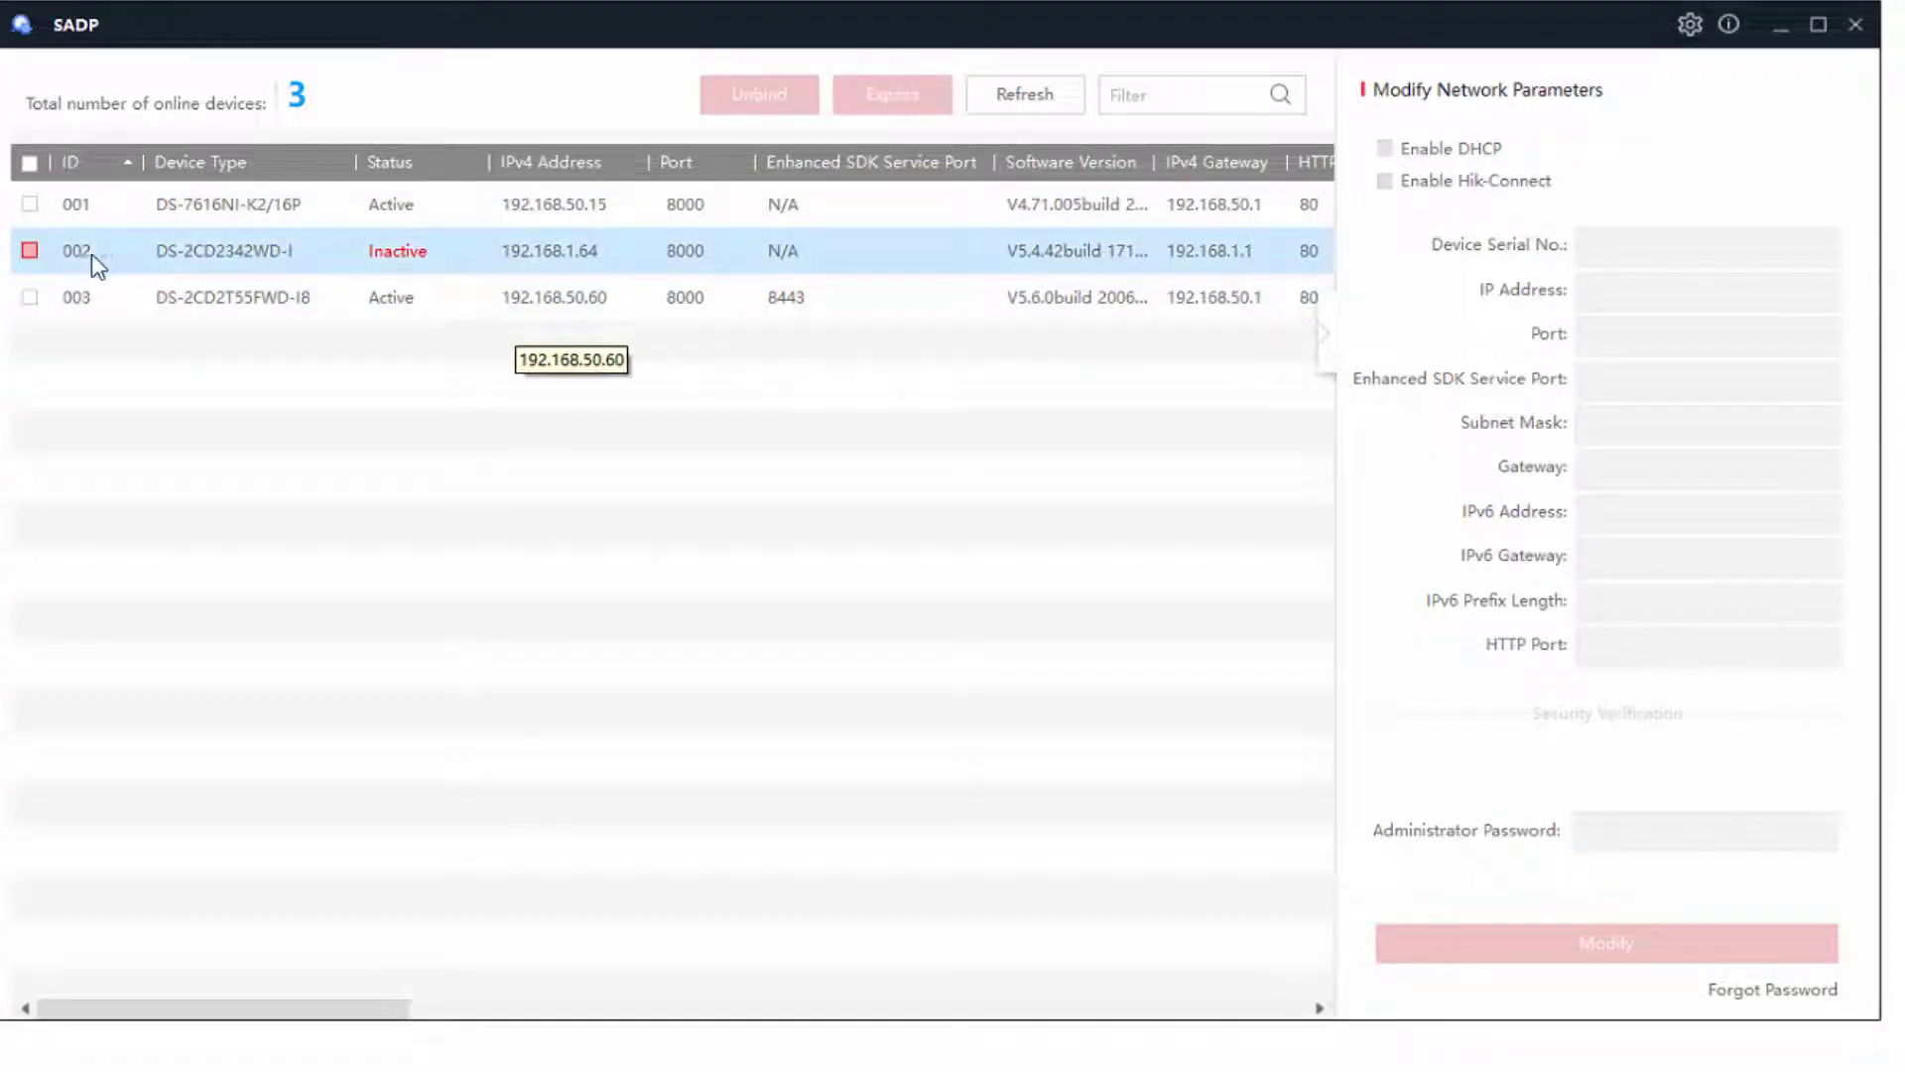
click(31, 256)
- Enter and confirm a new strong password, then activate the DS-2CD2342WD-I camera
click(477, 417)
click(1609, 592)
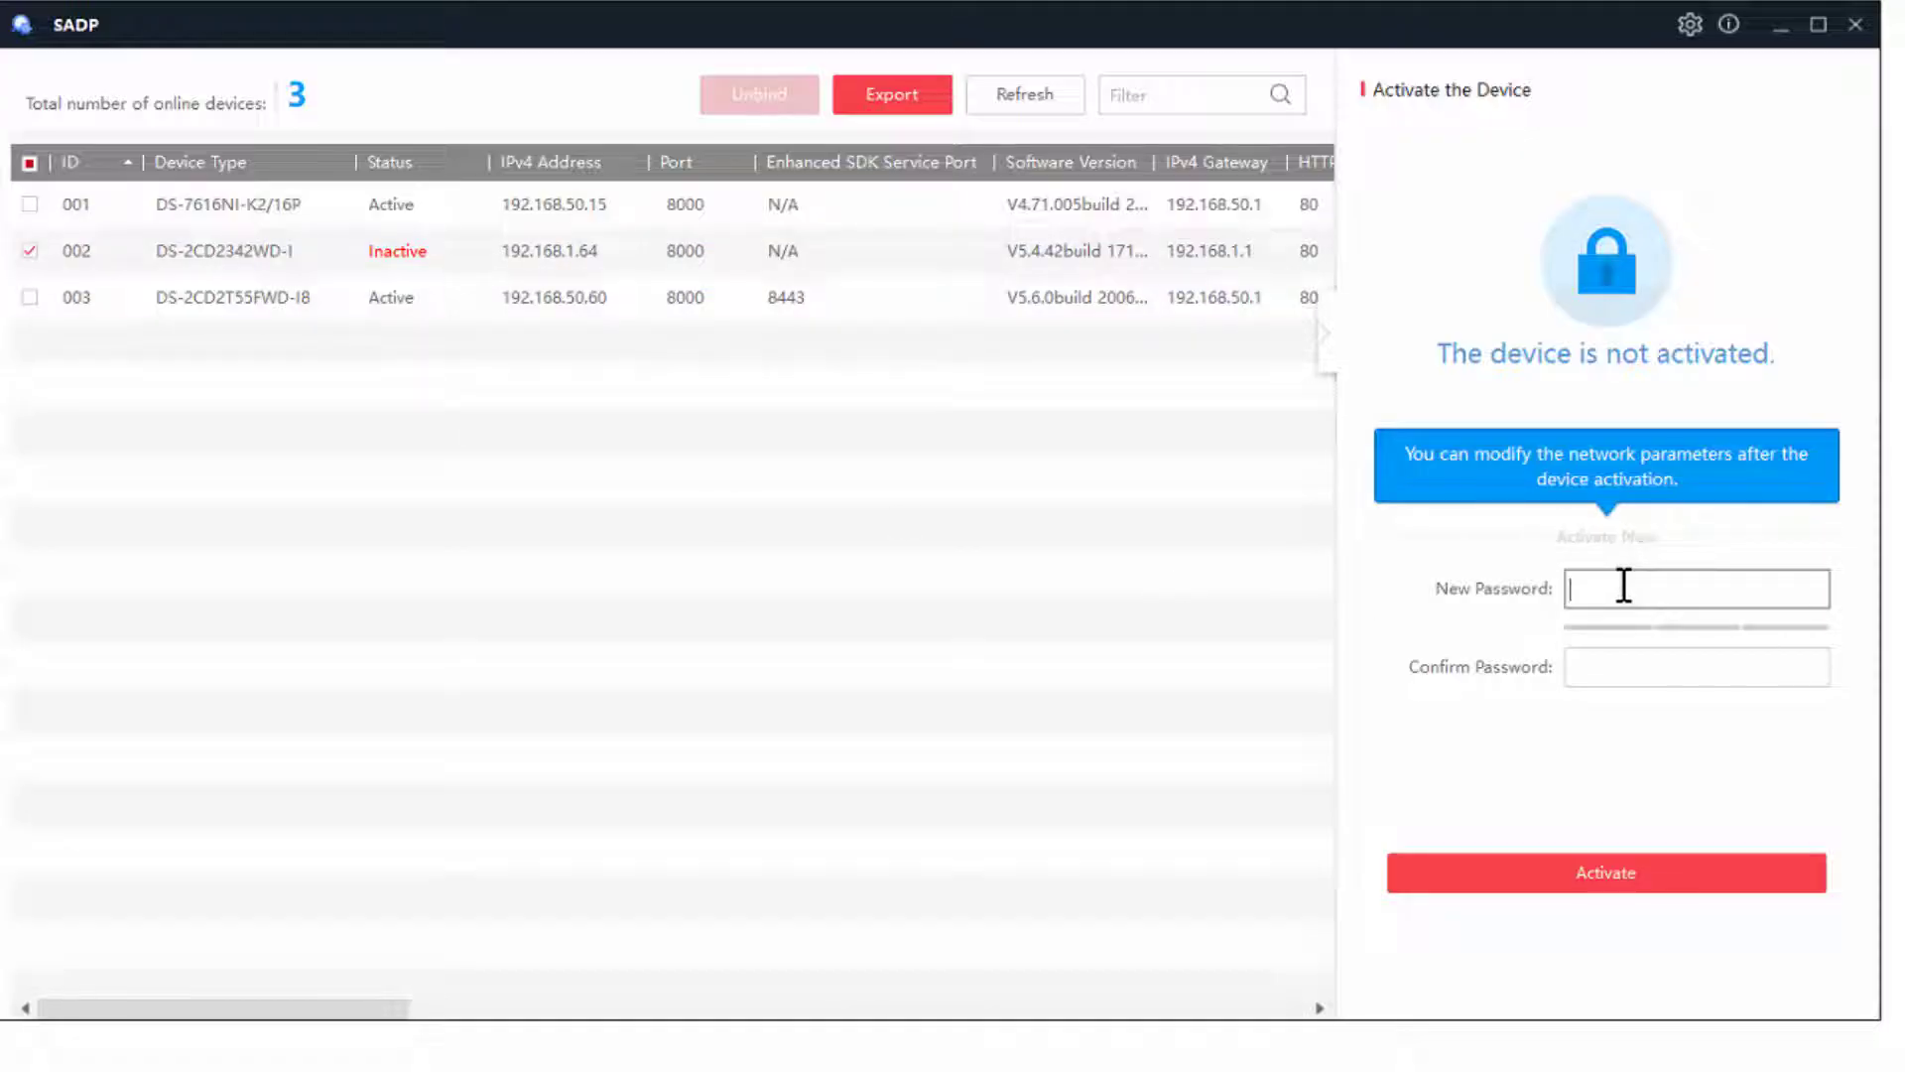
text(••••••••)
key(Tab)
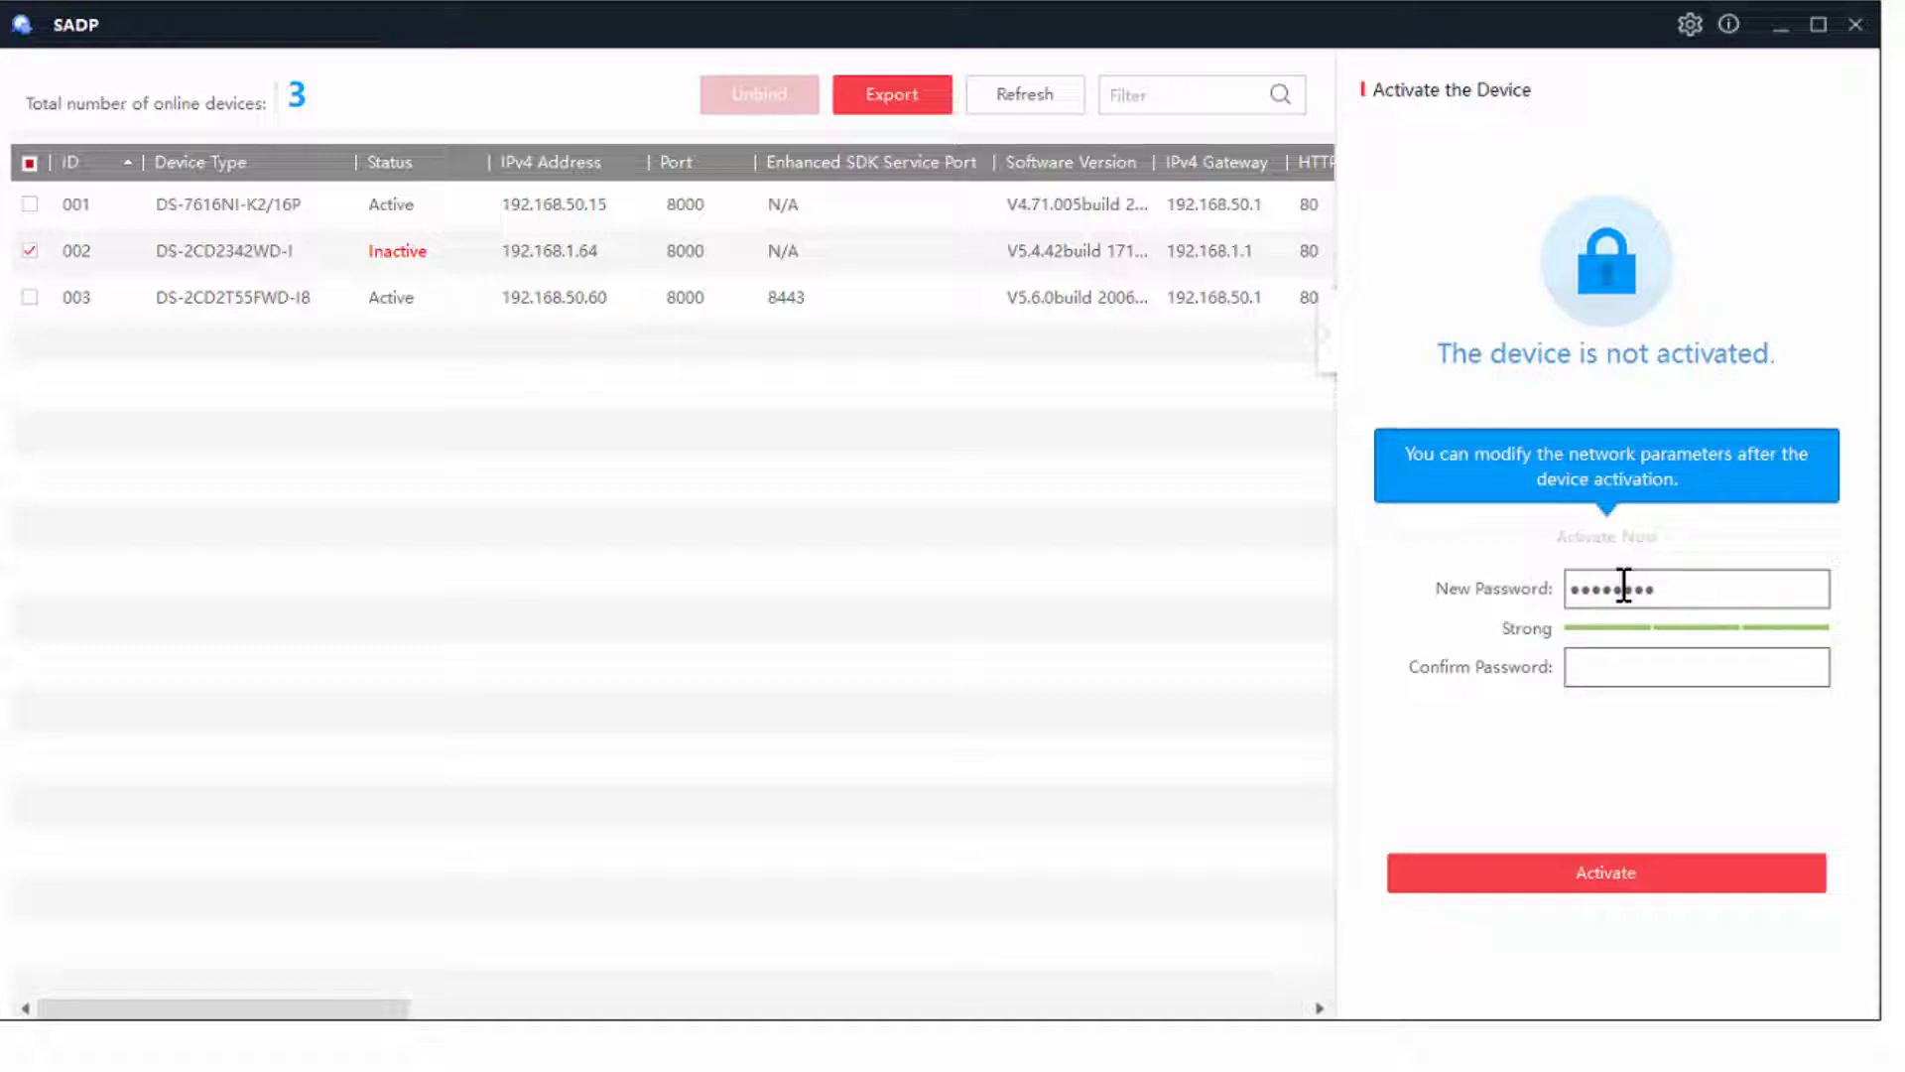
text(••••••••)
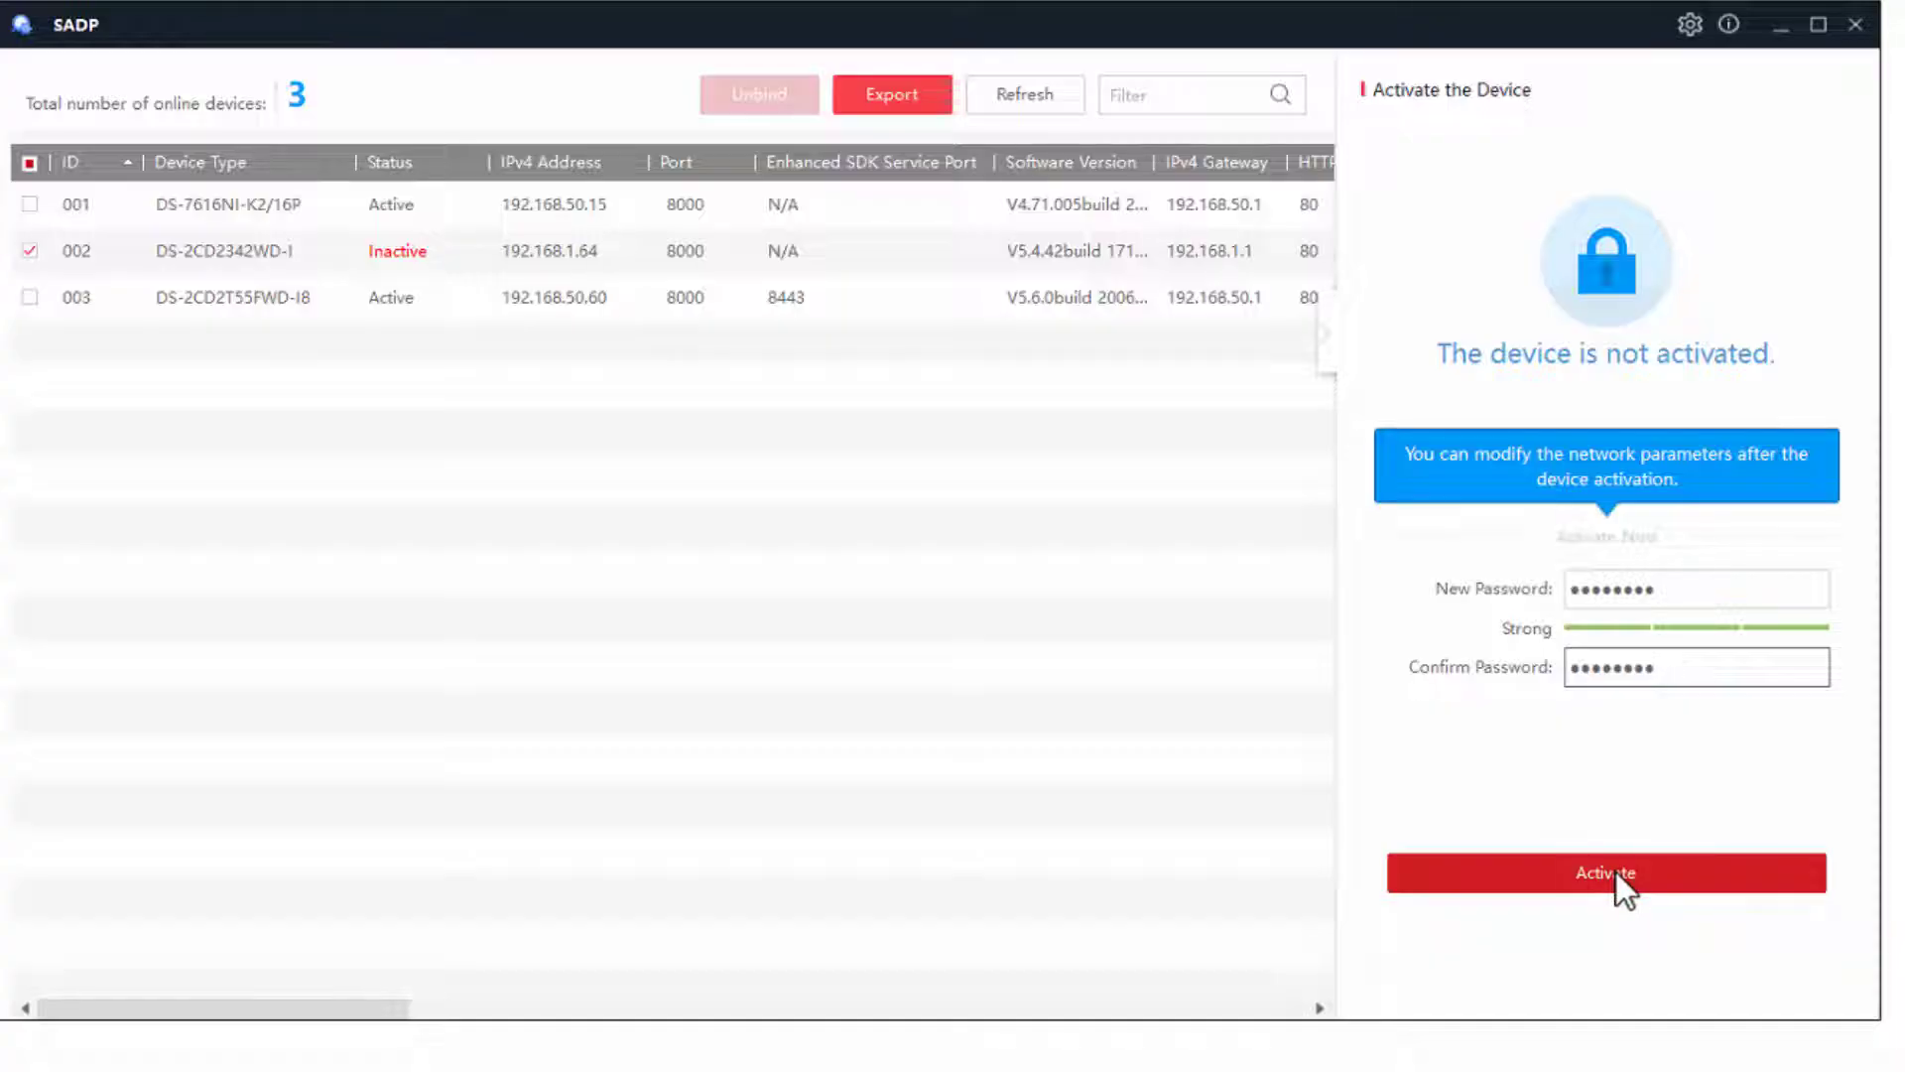
click(1615, 871)
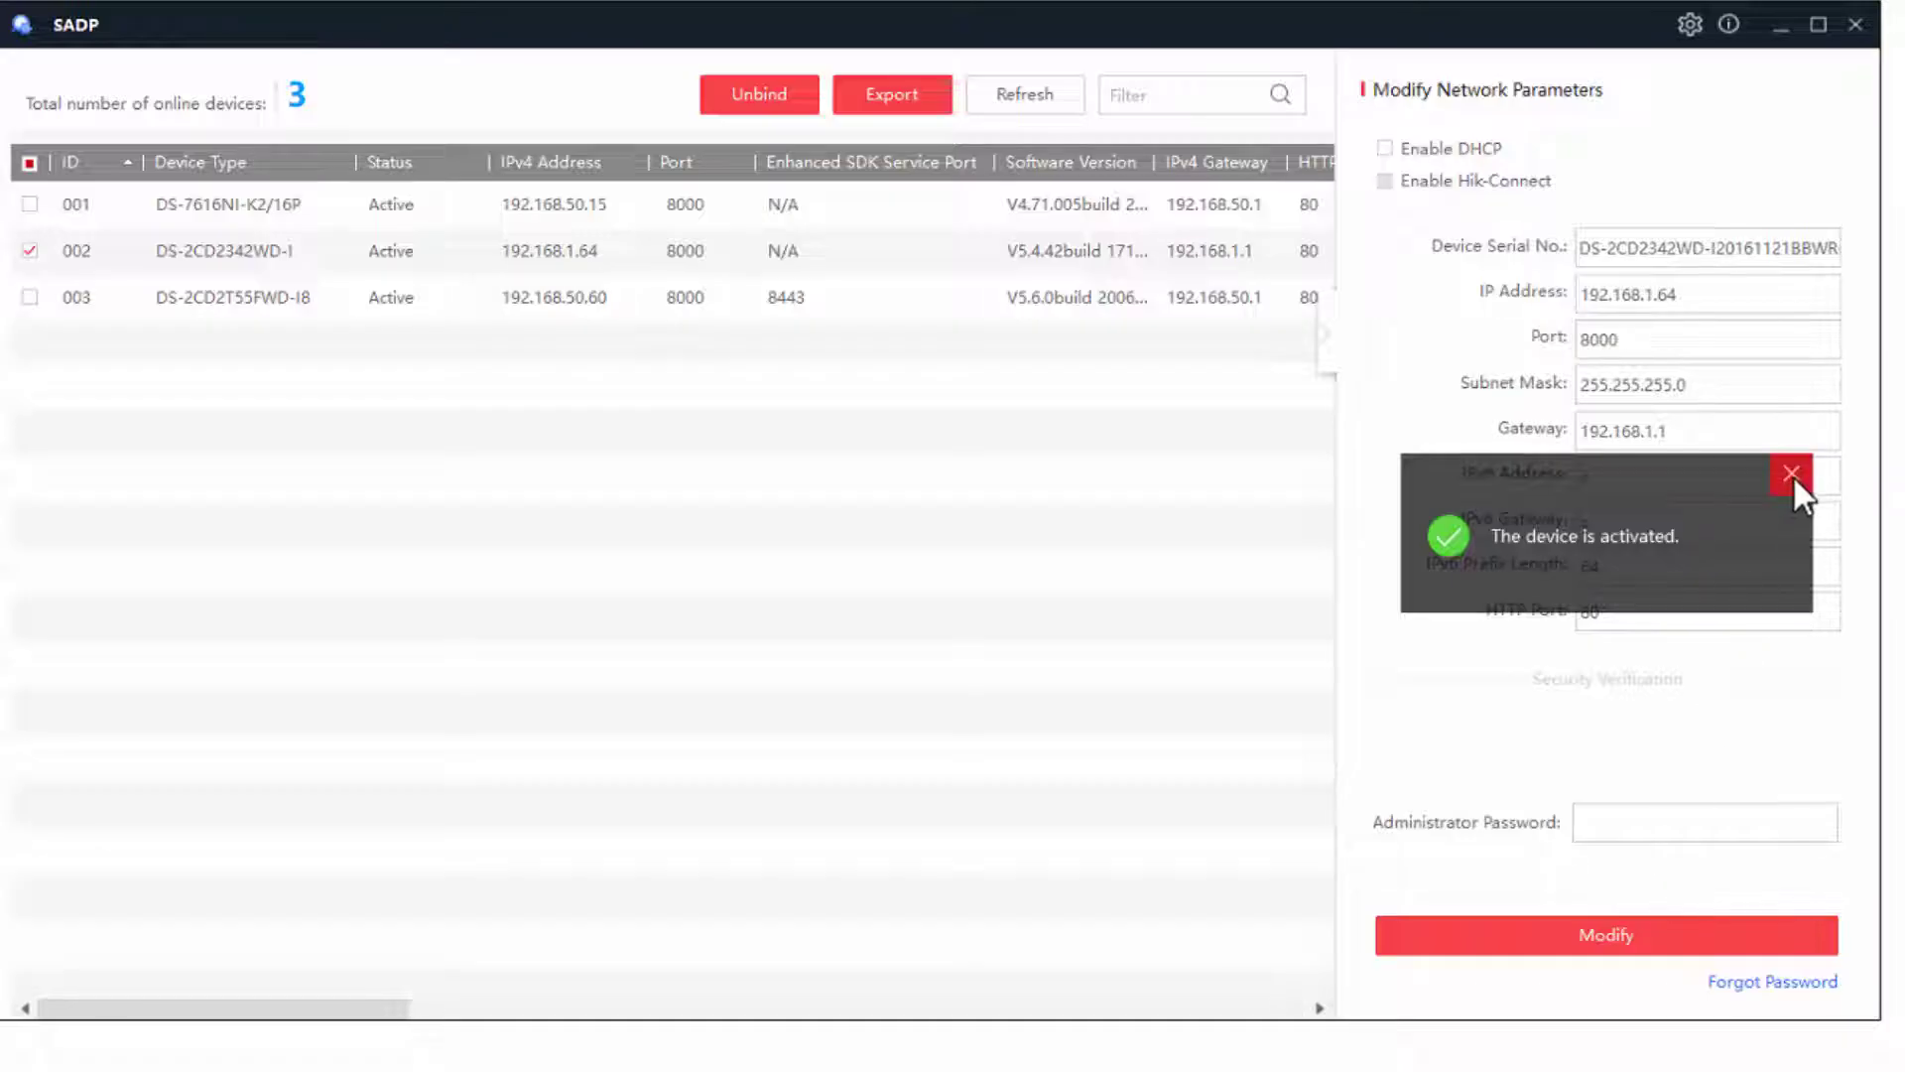
- Change the camera's IP address to 192.168.50.16 and its gateway to 192.168.50.1
click(1792, 474)
click(1731, 291)
key(BackSpace)
key(BackSpace)
key(BackSpace)
key(BackSpace)
key(BackSpace)
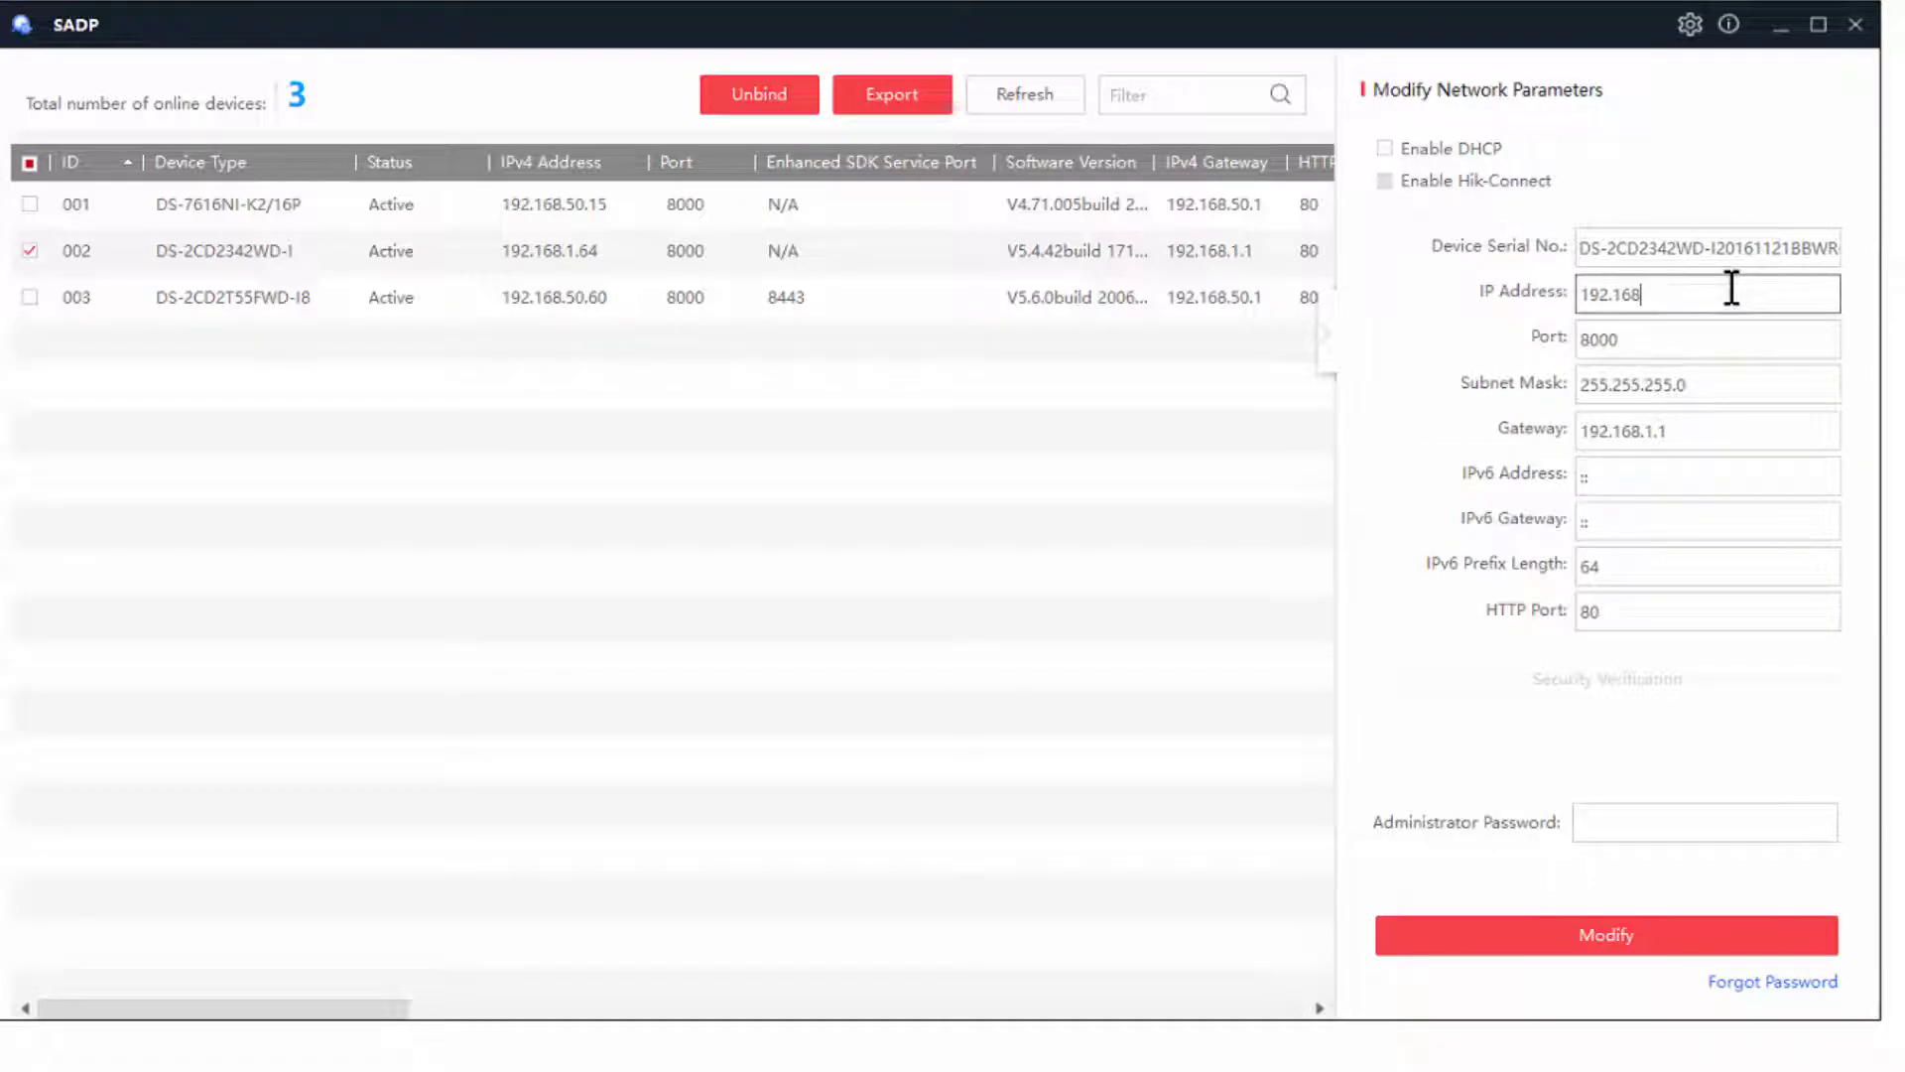
text(50.16)
click(1713, 432)
click(1643, 431)
key(Right)
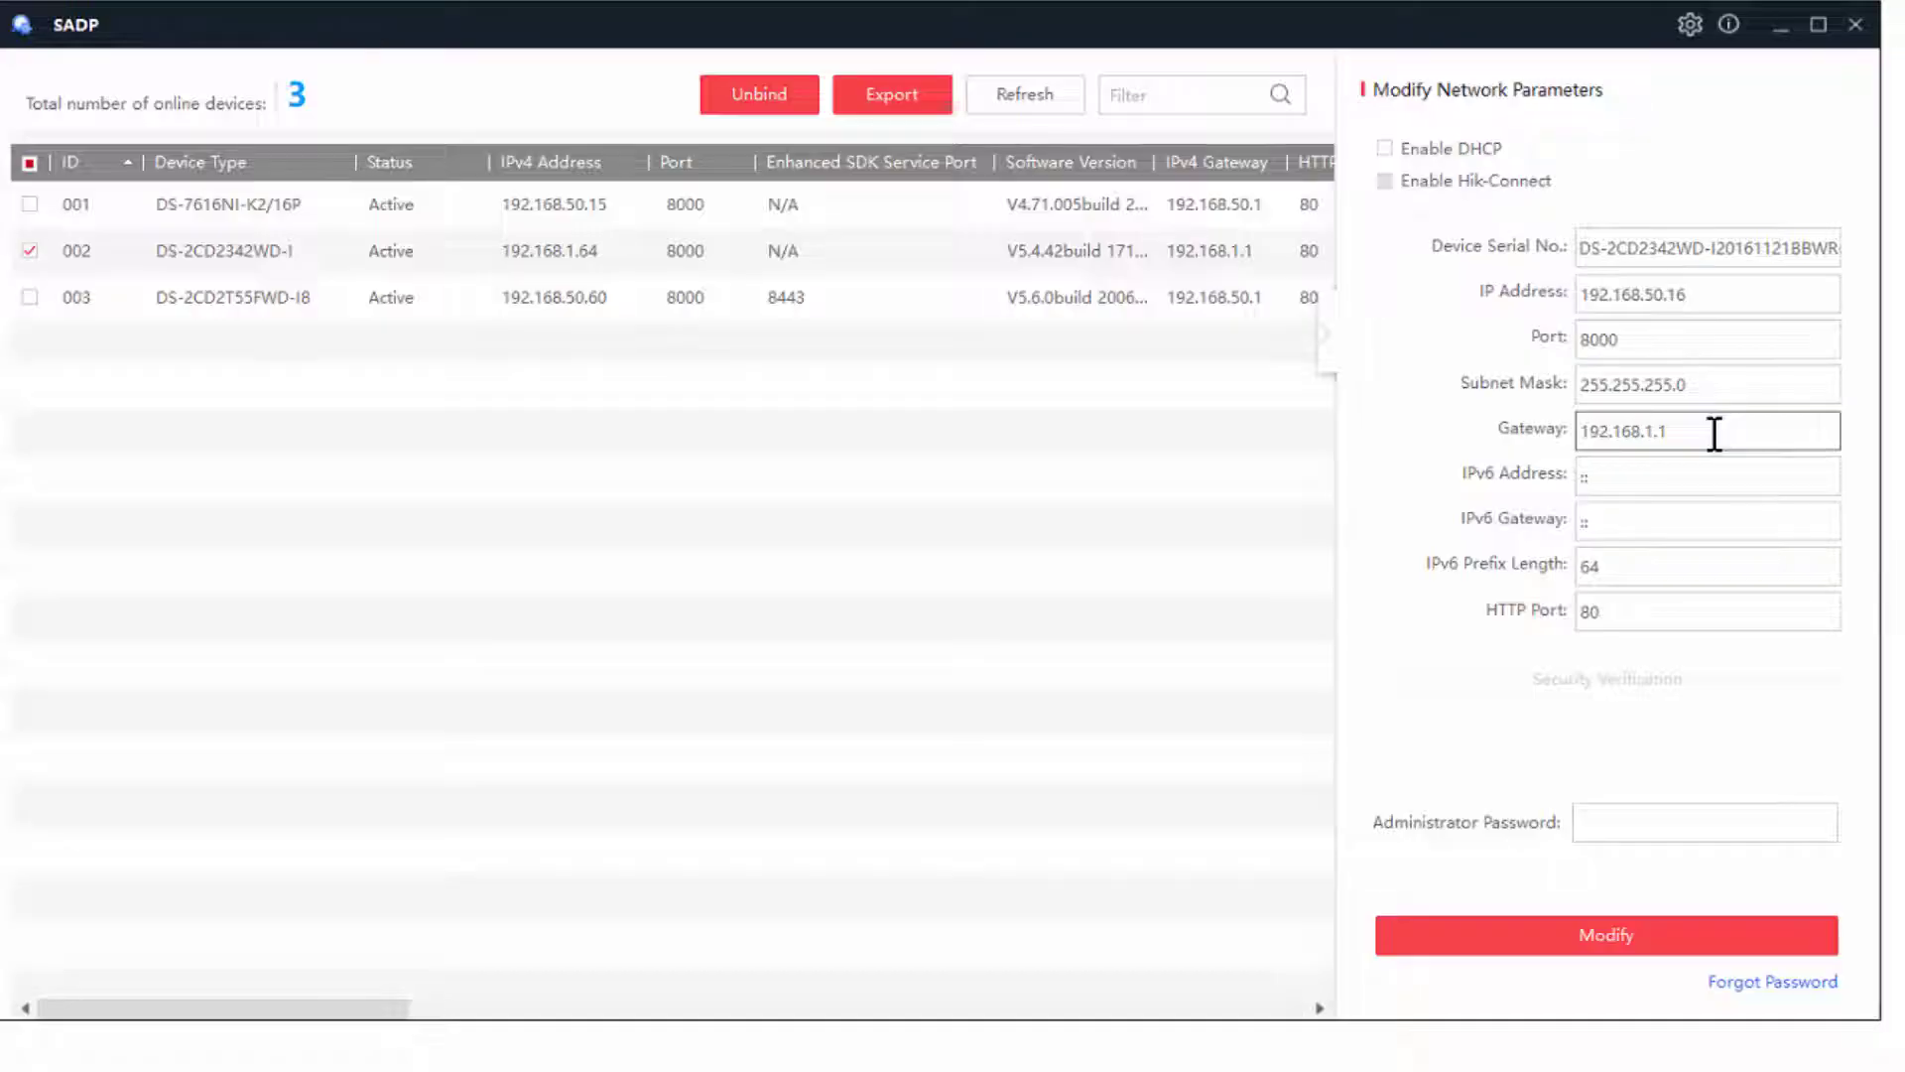
key(Delete)
key(Delete)
text(50)
- Enter the administrator password and apply the new network settings to the camera
click(1635, 820)
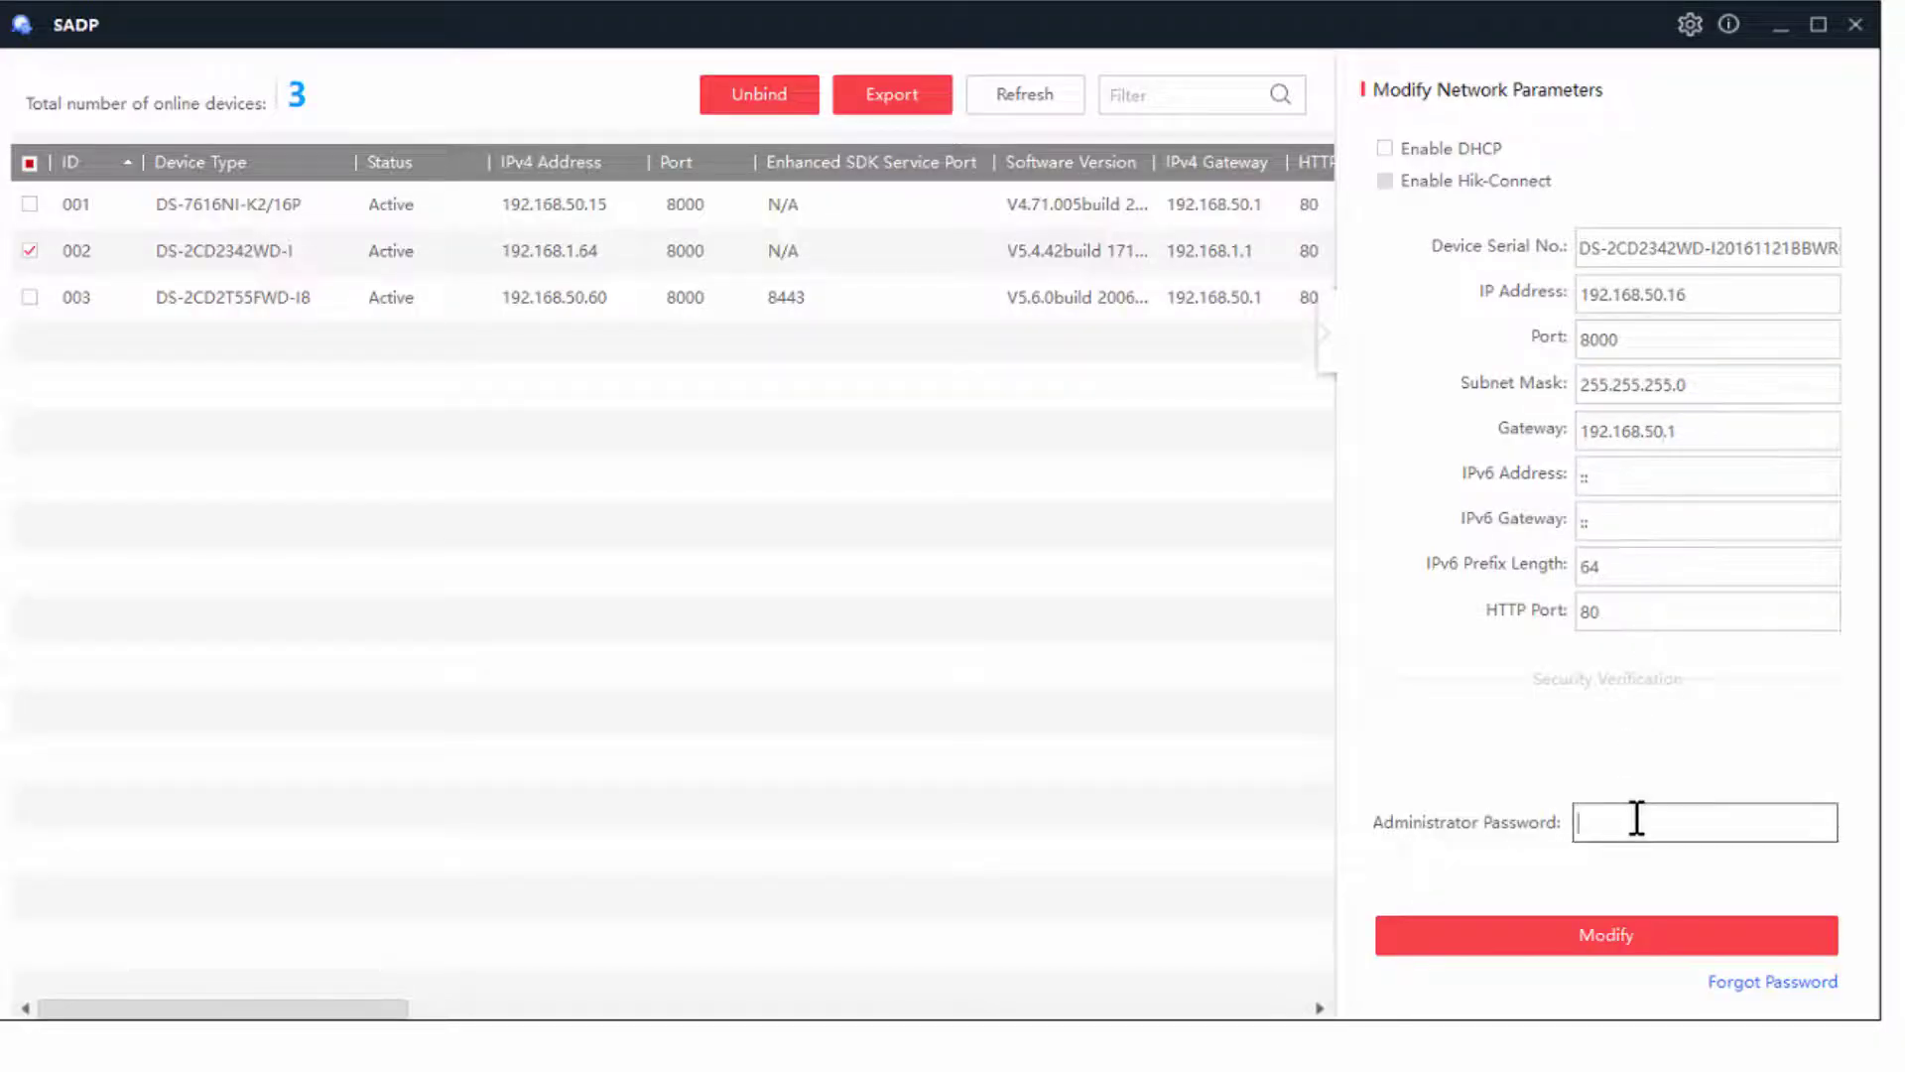
text(admin1234)
click(1648, 923)
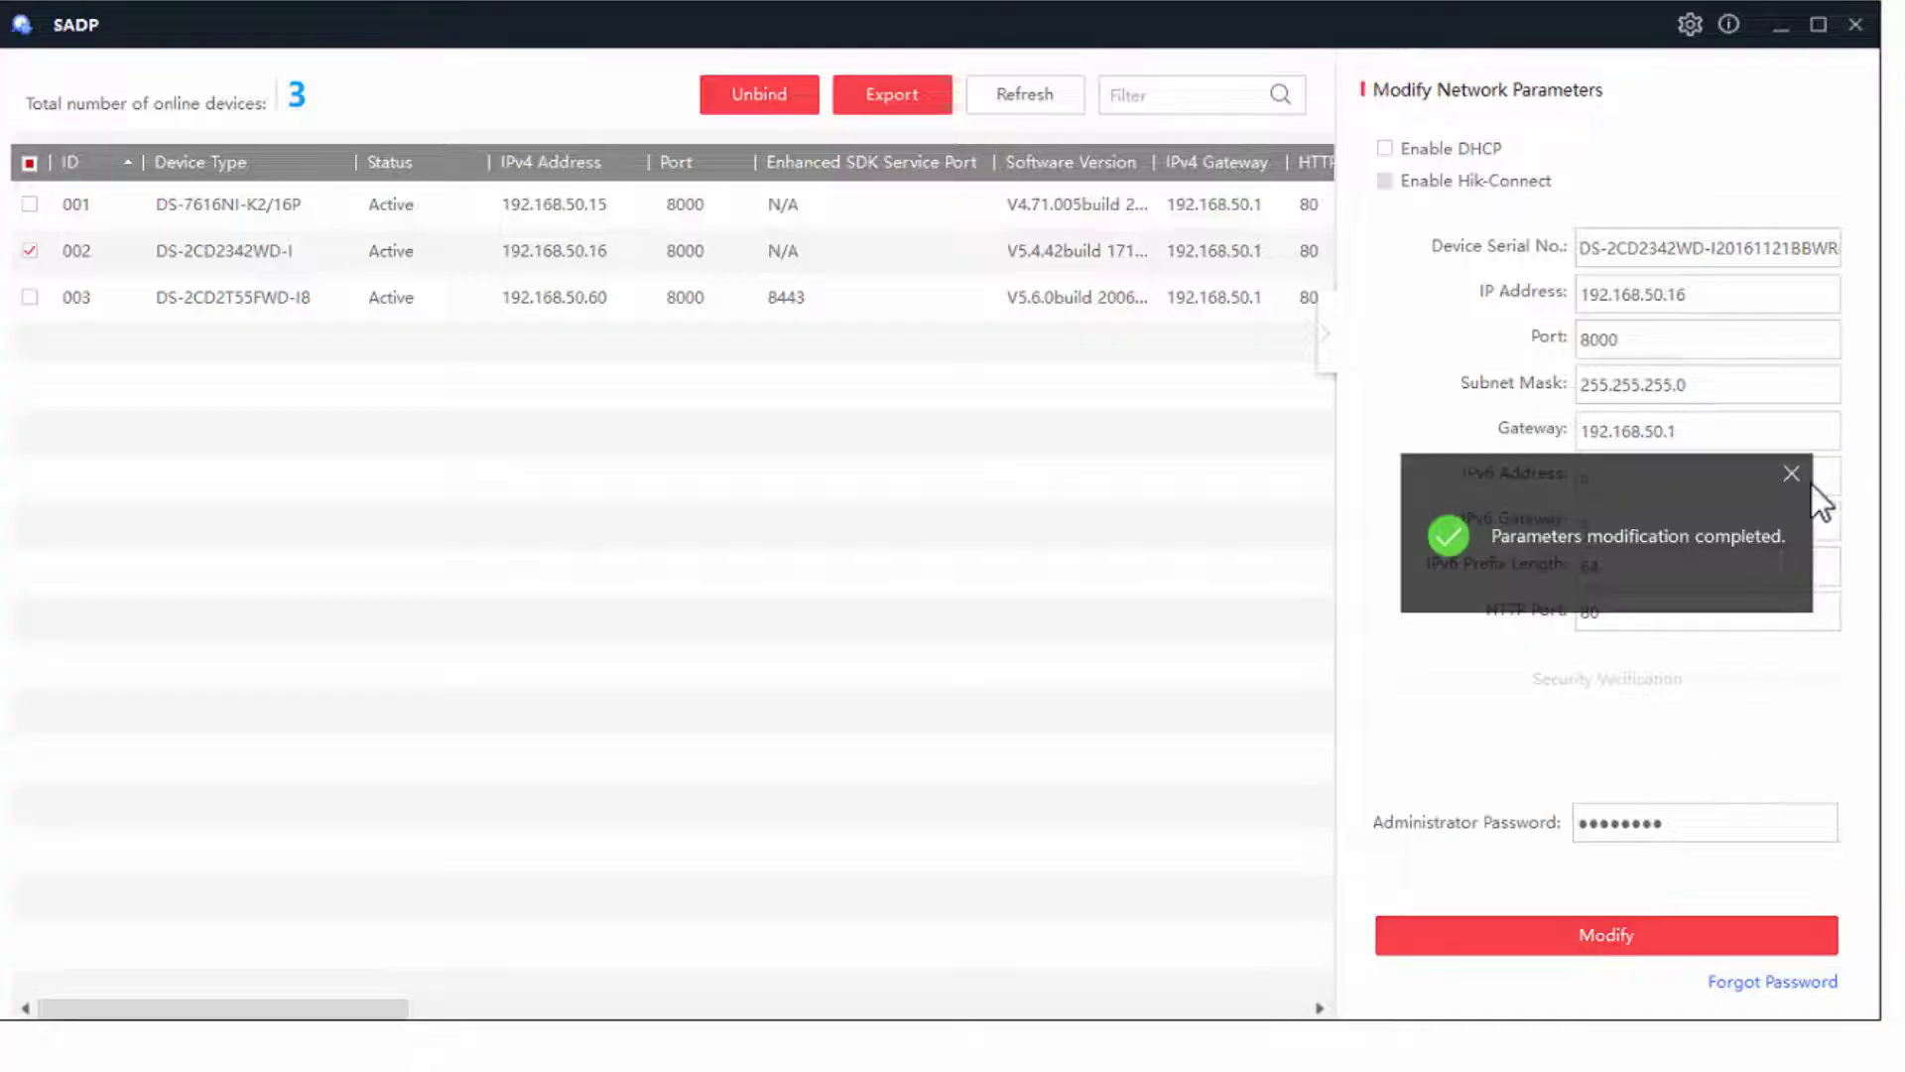
click(1800, 466)
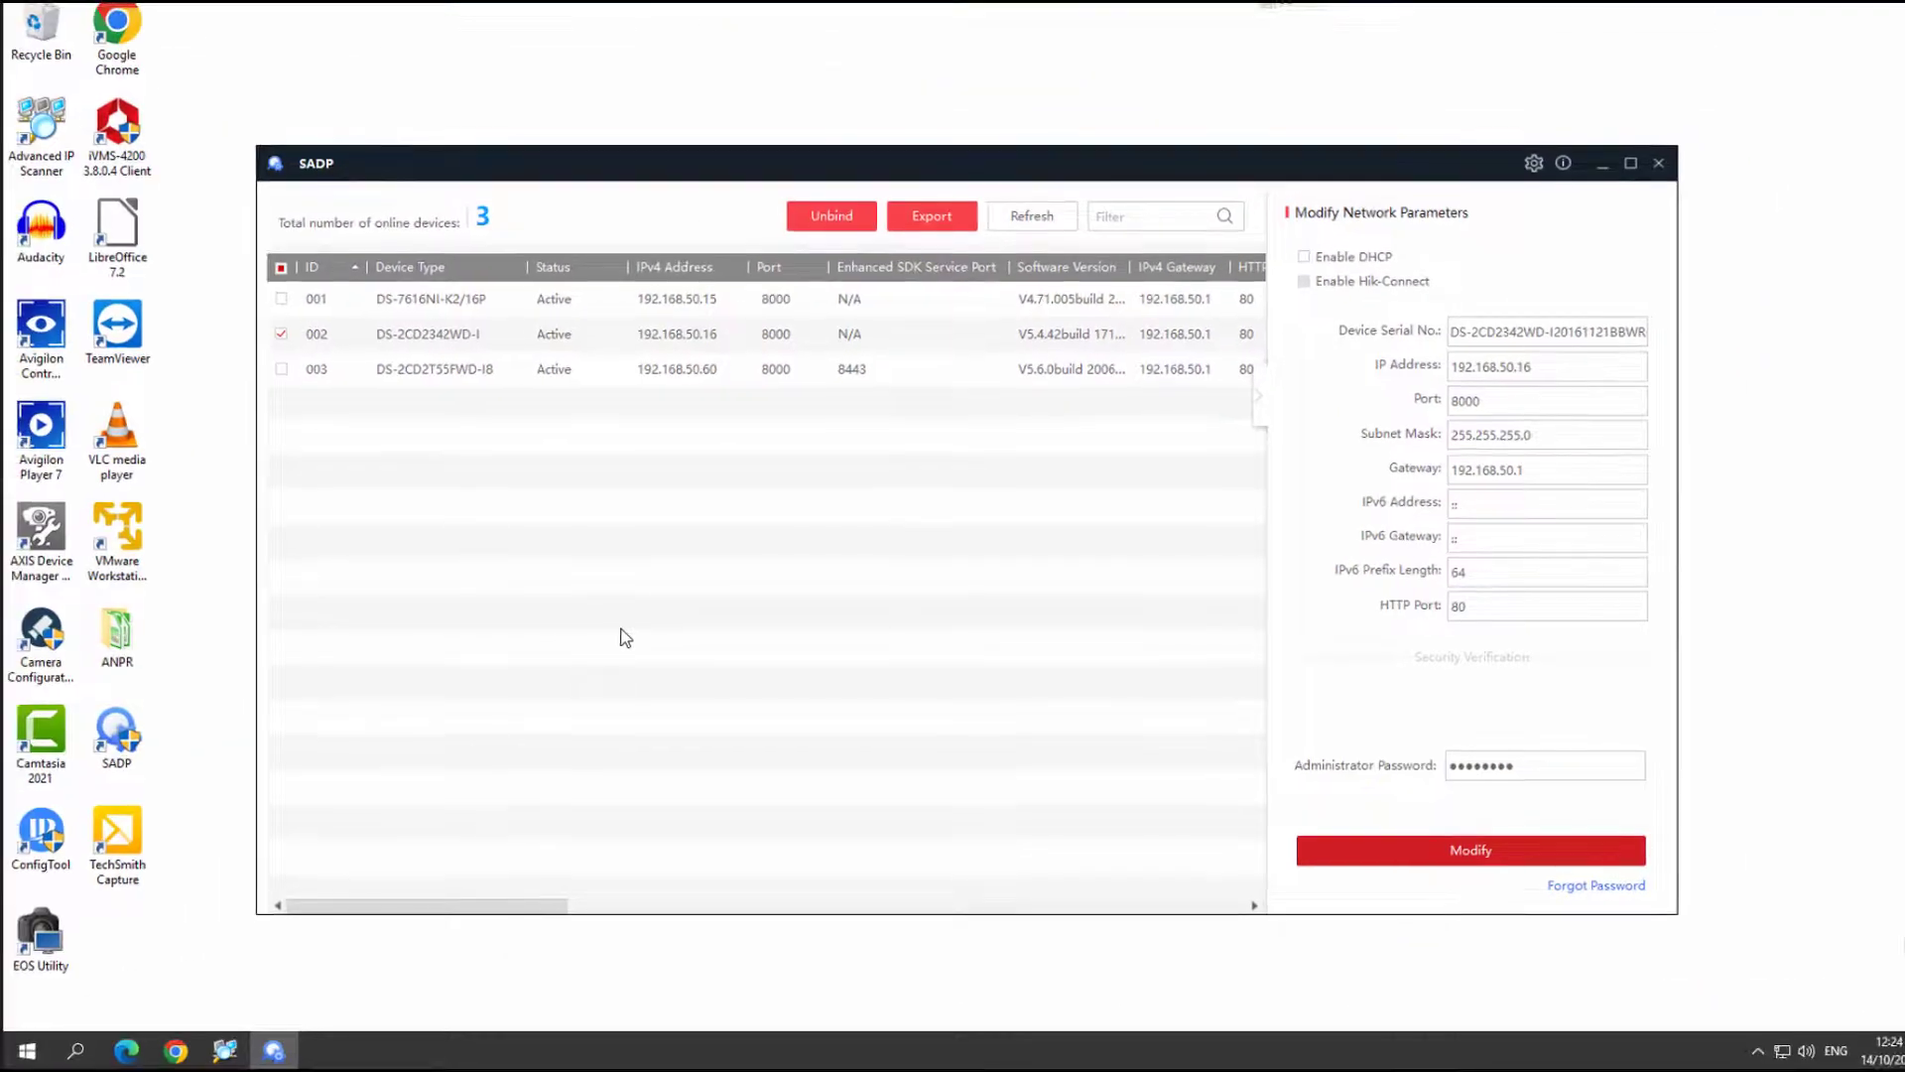
- Open Command Prompt and run ipconfig to show the PC's network configuration
key(super)
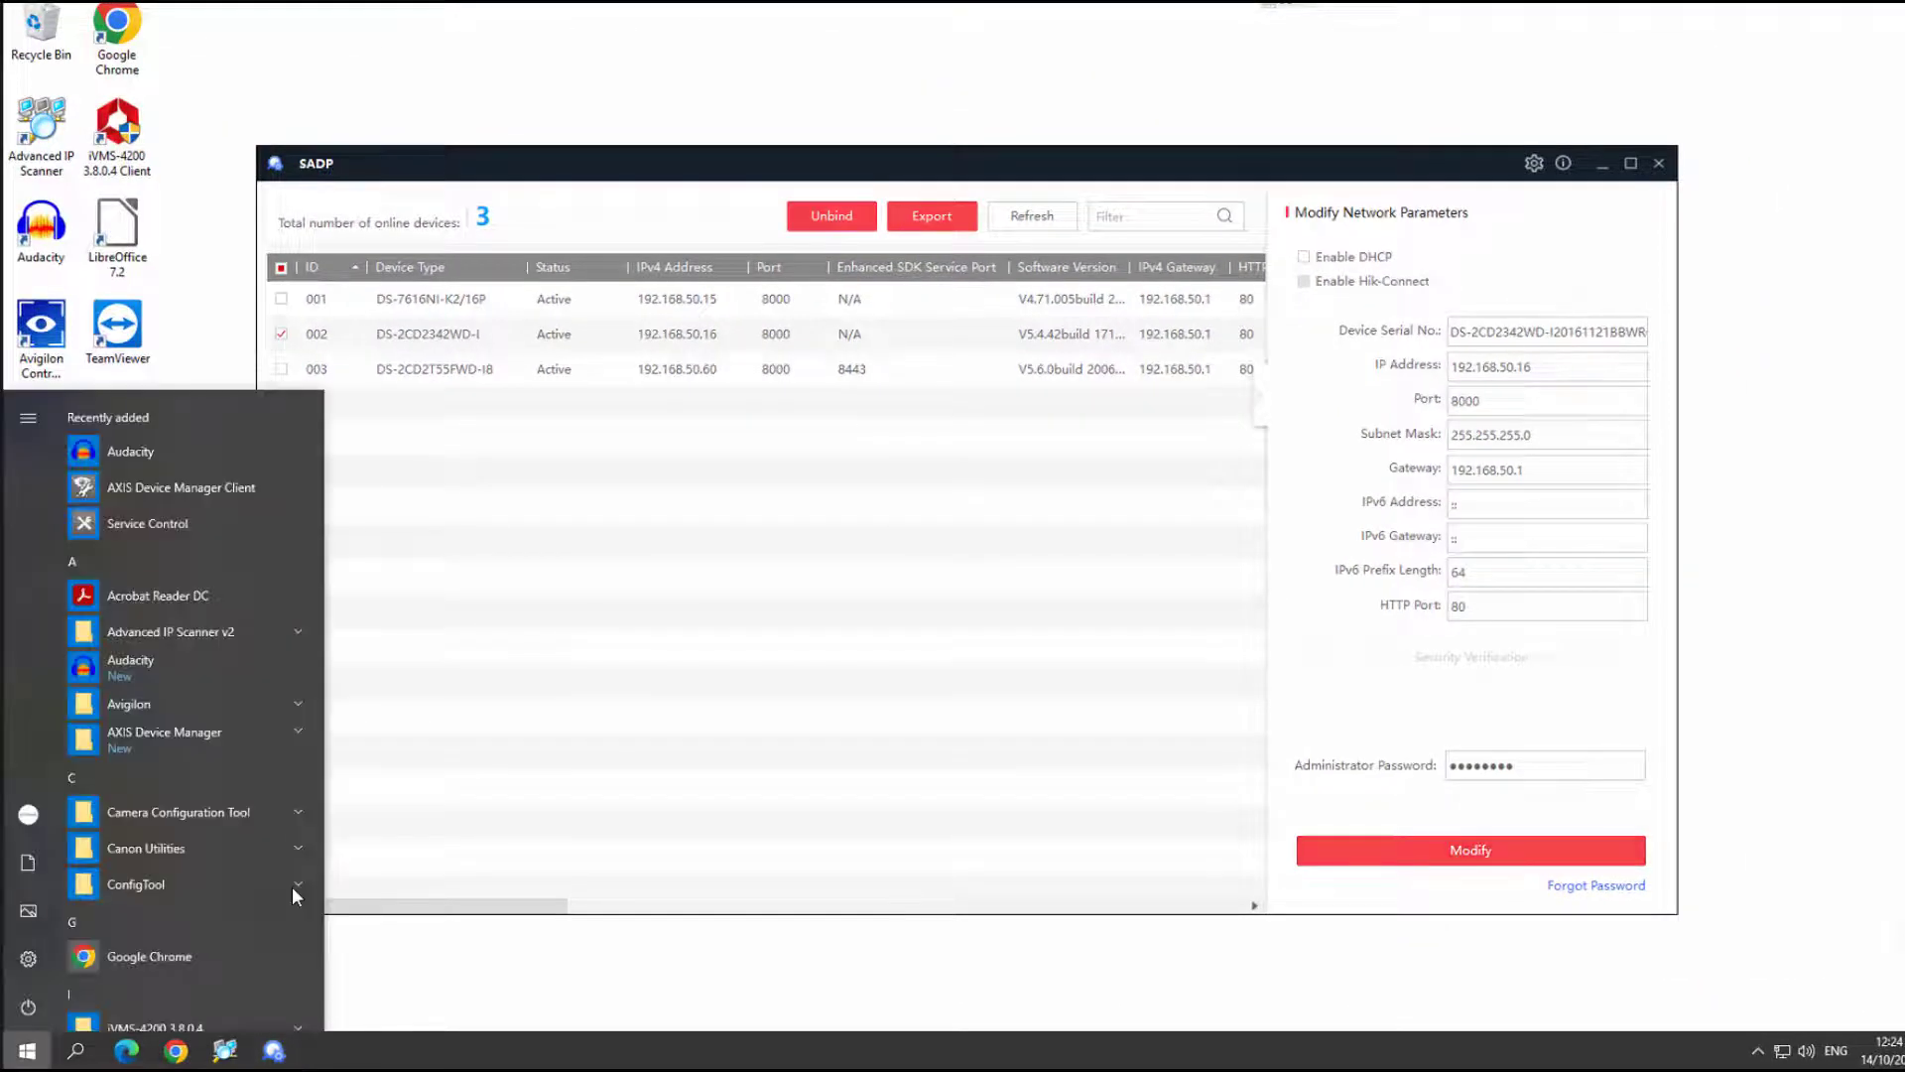
text(comman)
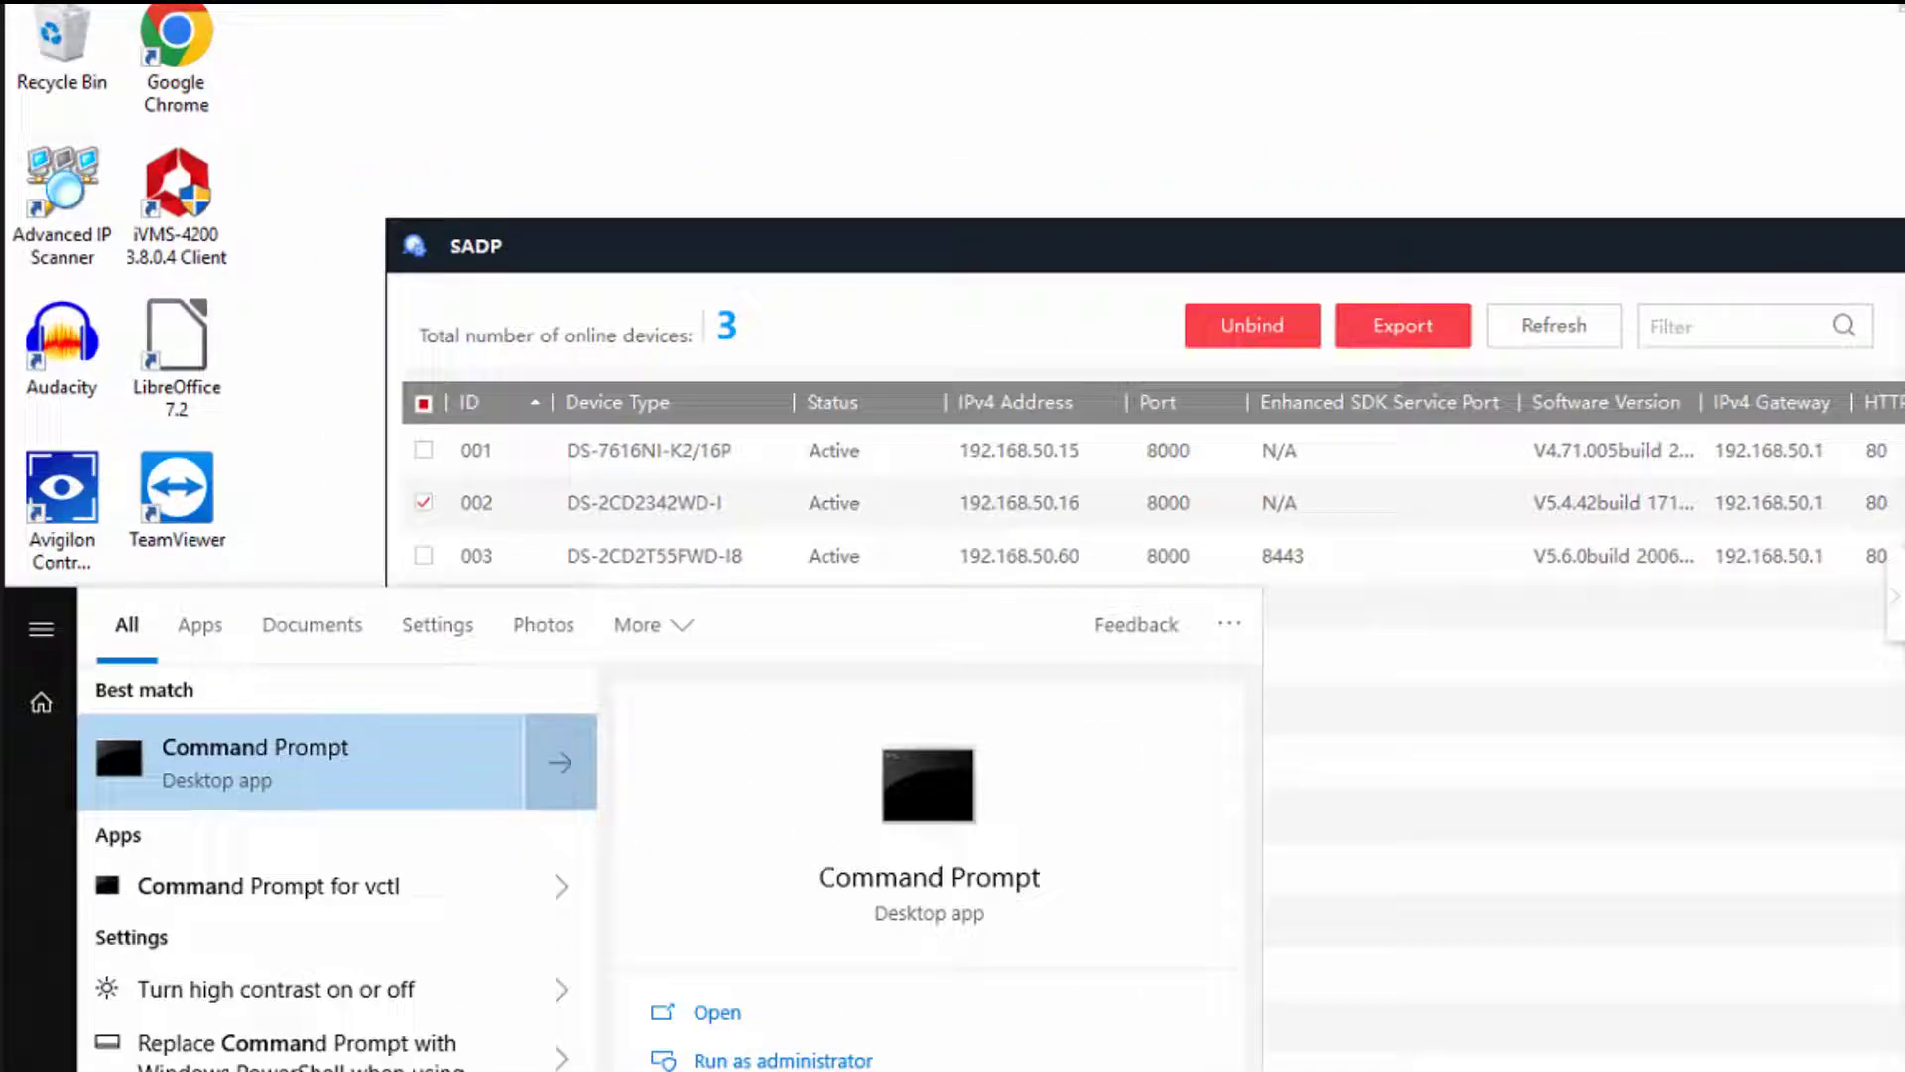
key(Return)
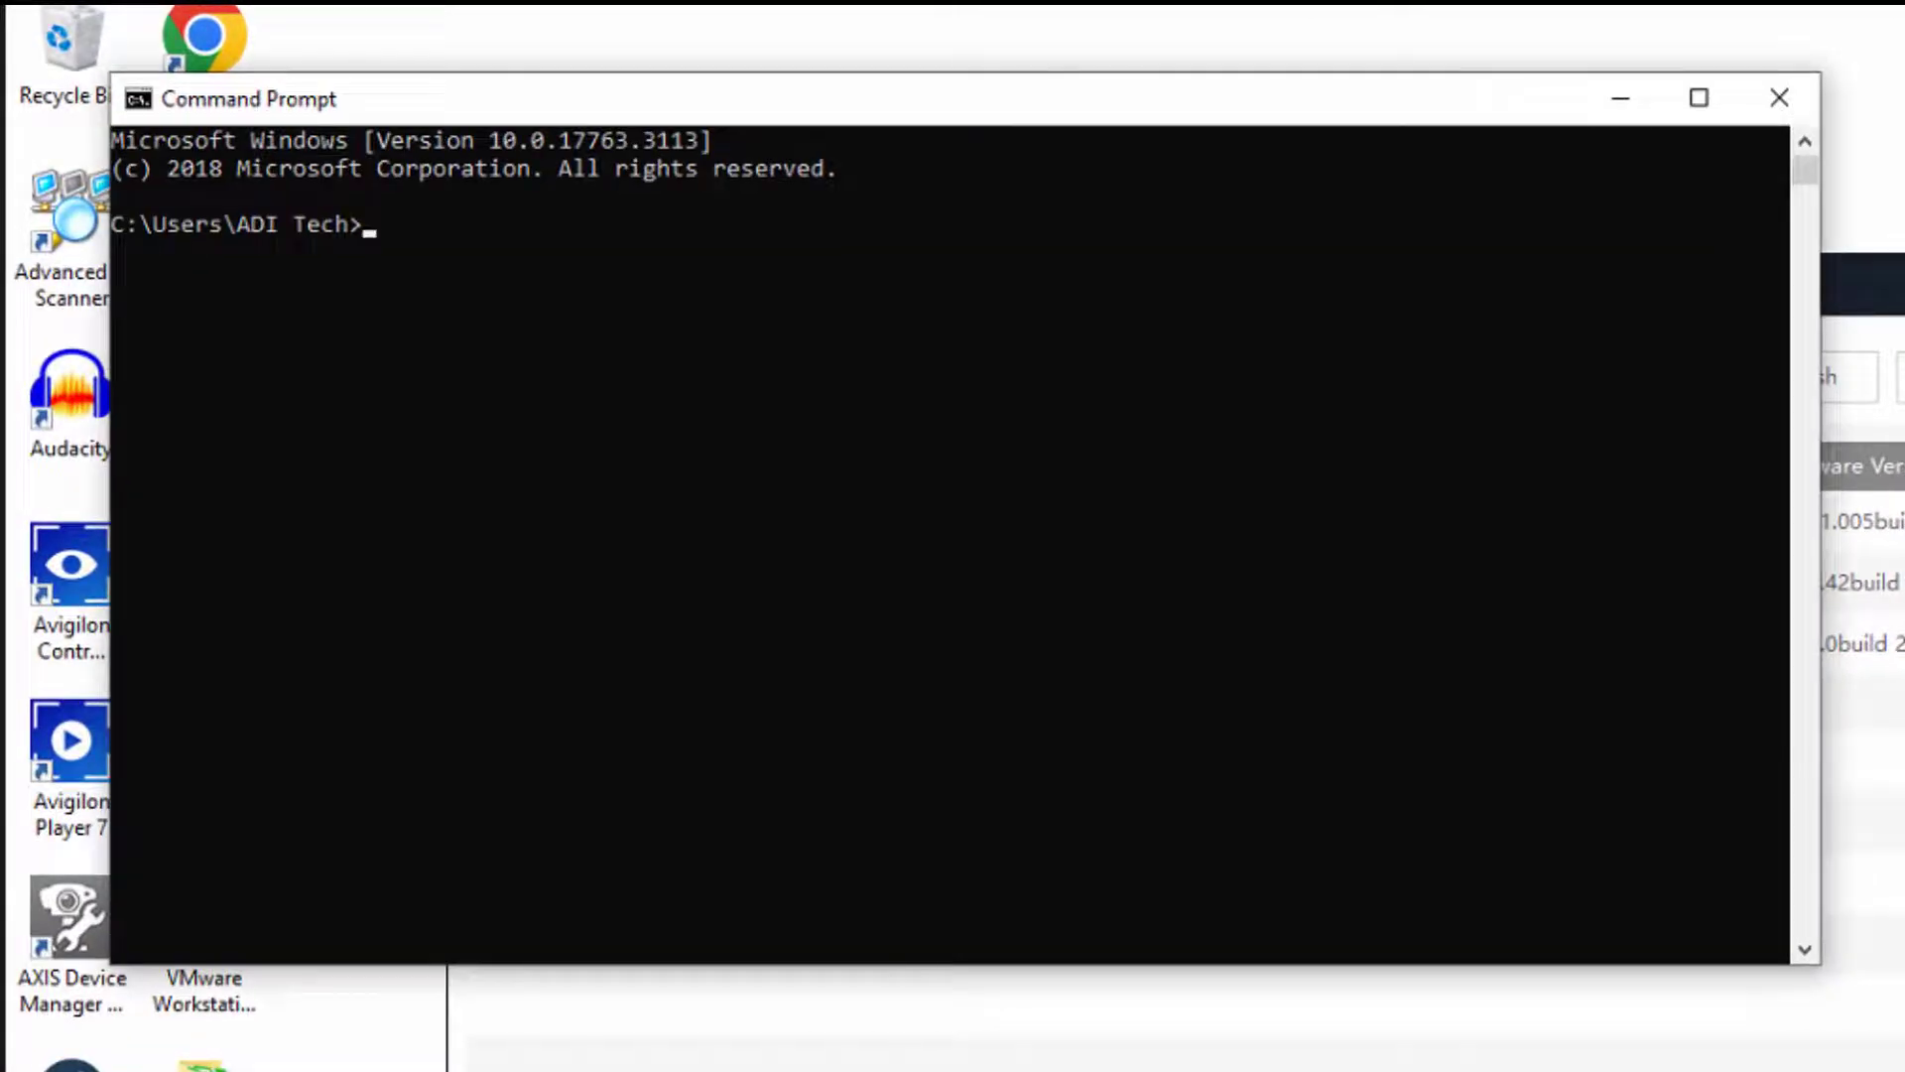
text(ipconfig)
key(Return)
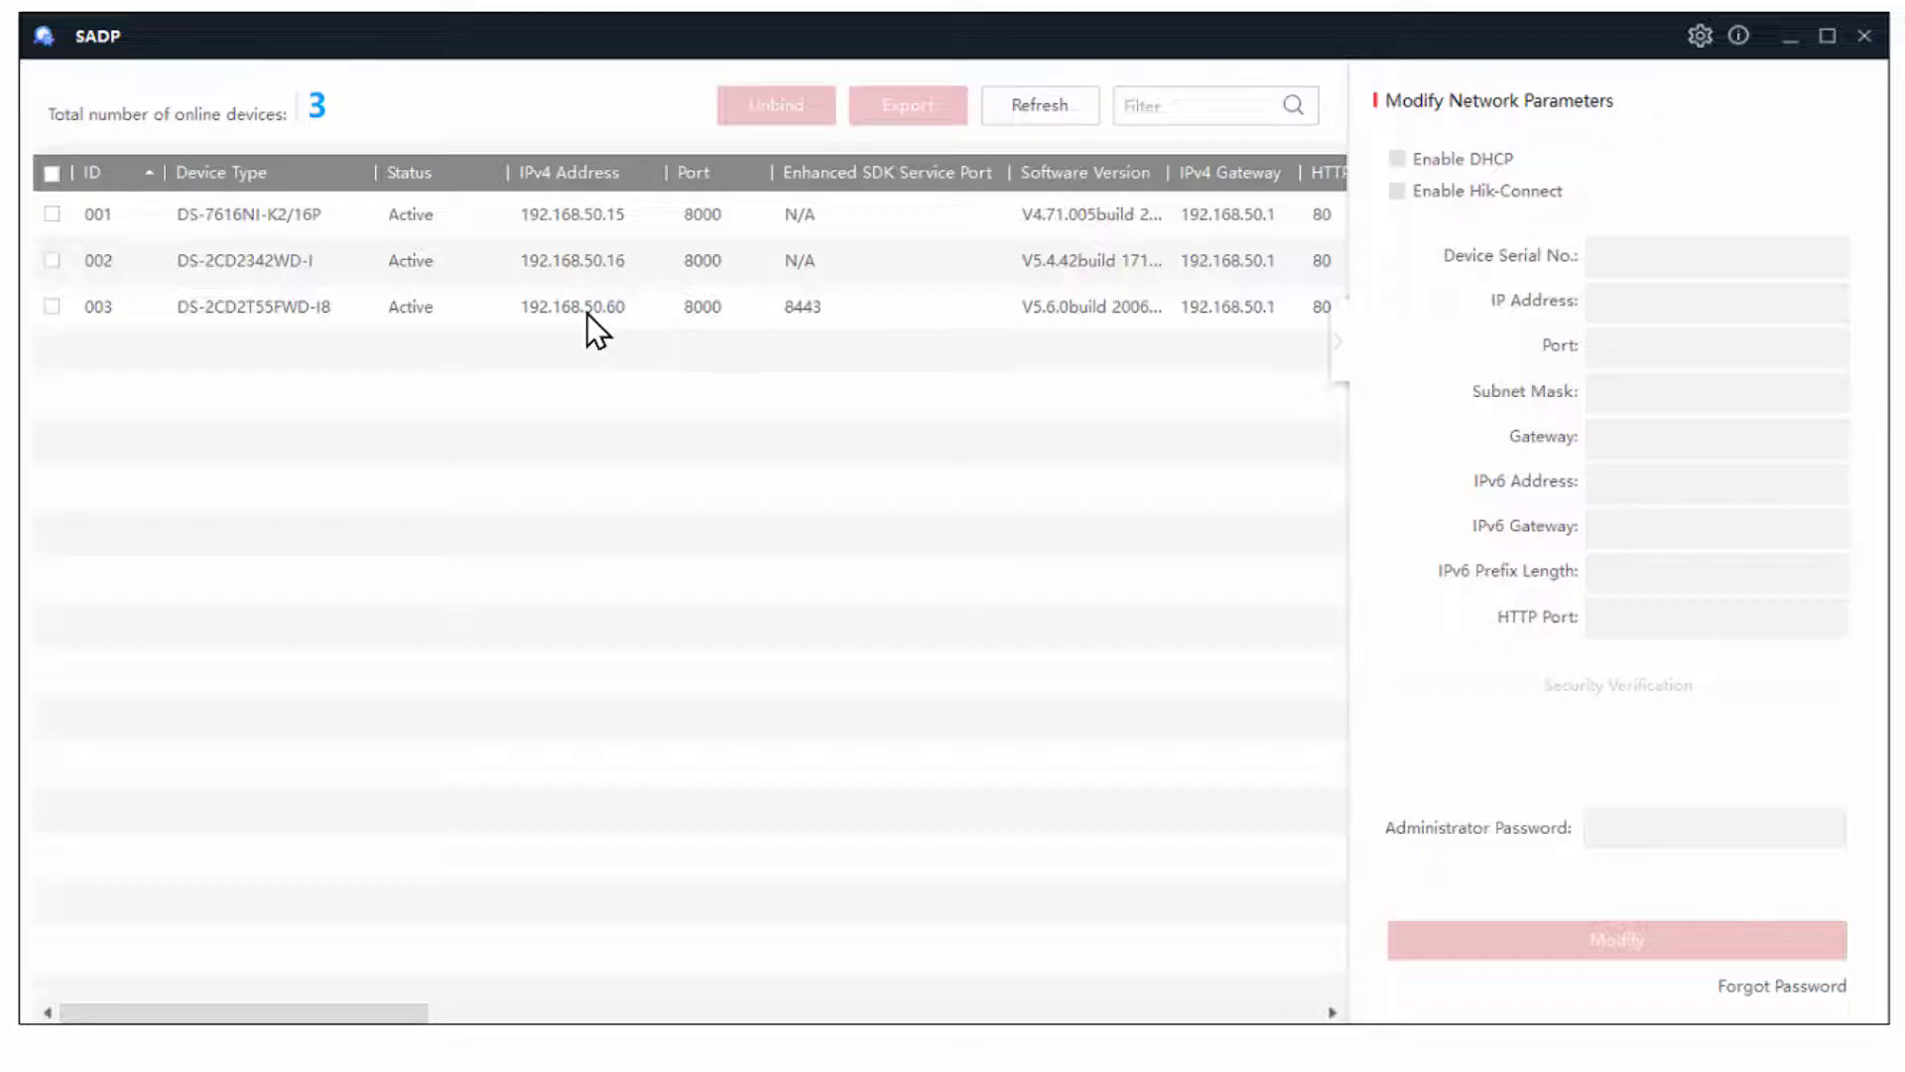
- Set device 003's IP address to 192.168.50.17 and apply it with the administrator password
click(53, 308)
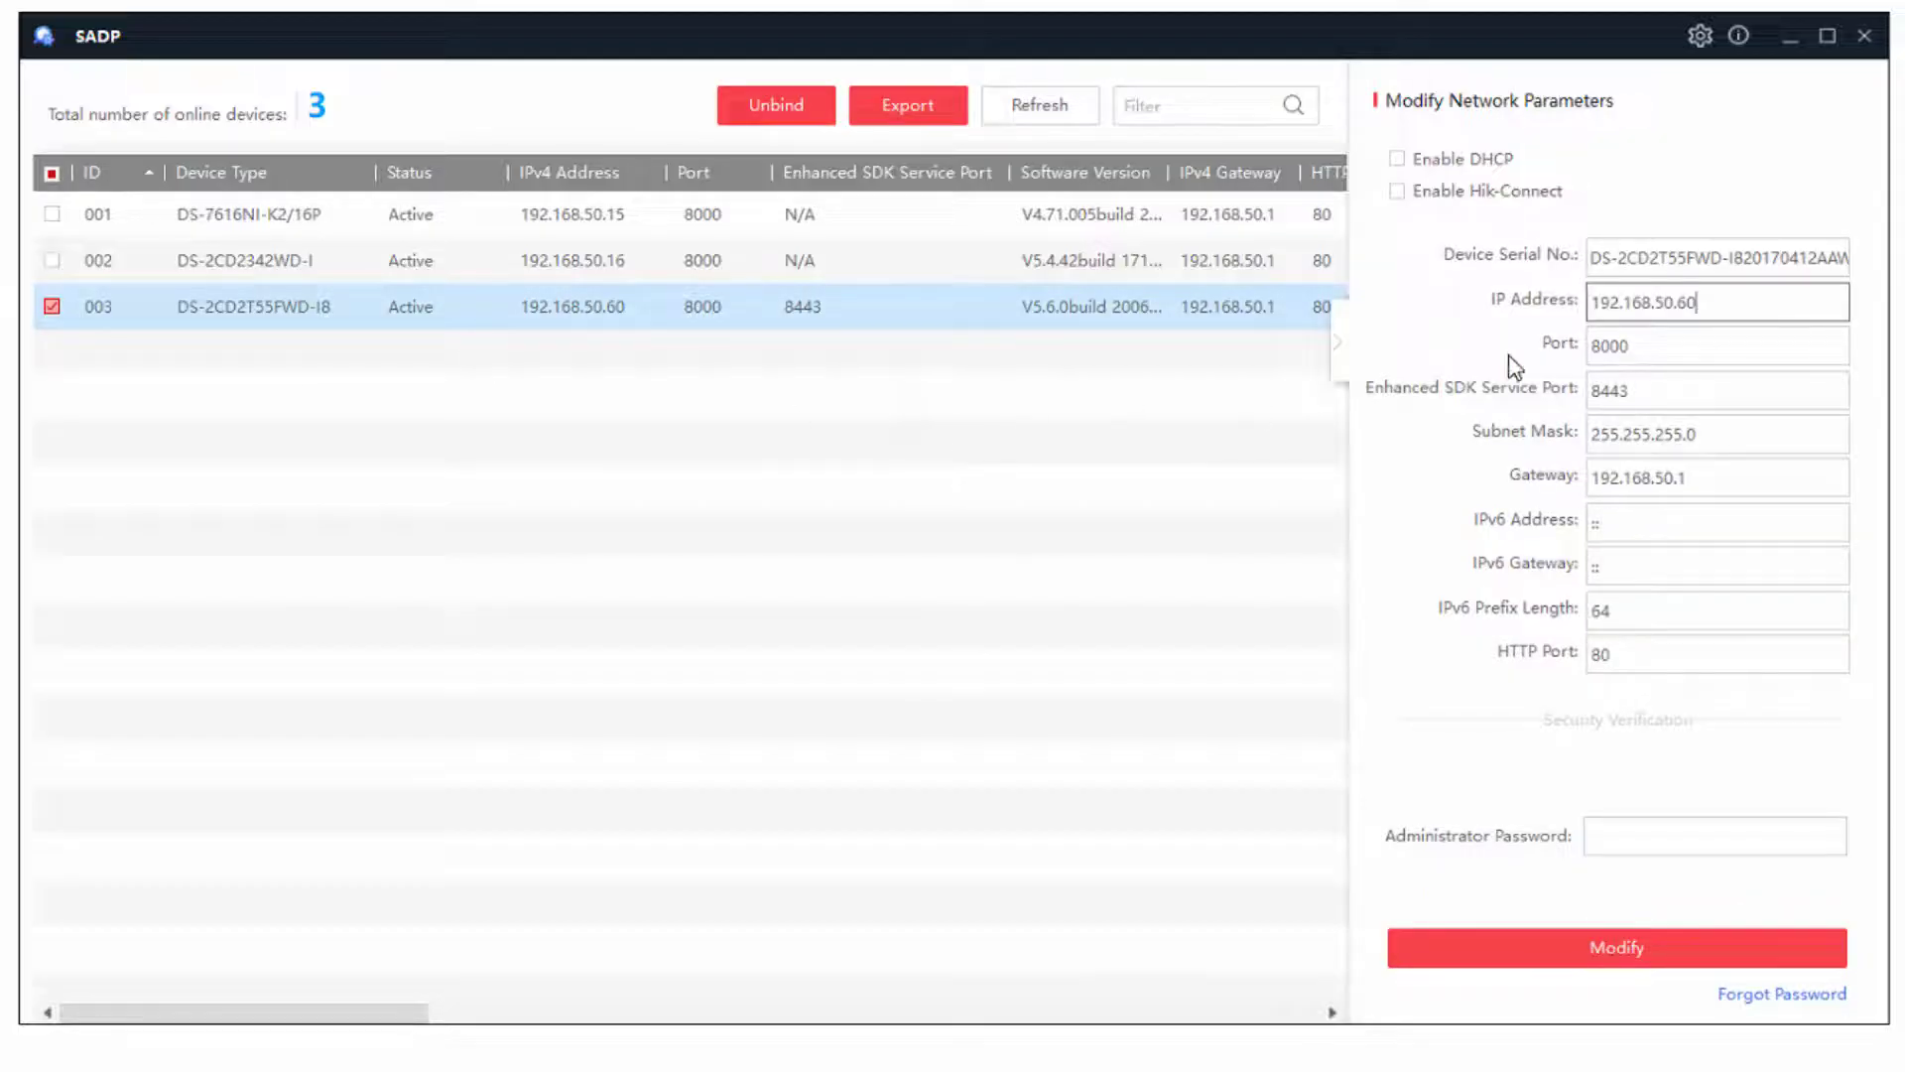
click(1747, 298)
key(BackSpace)
key(BackSpace)
text(17)
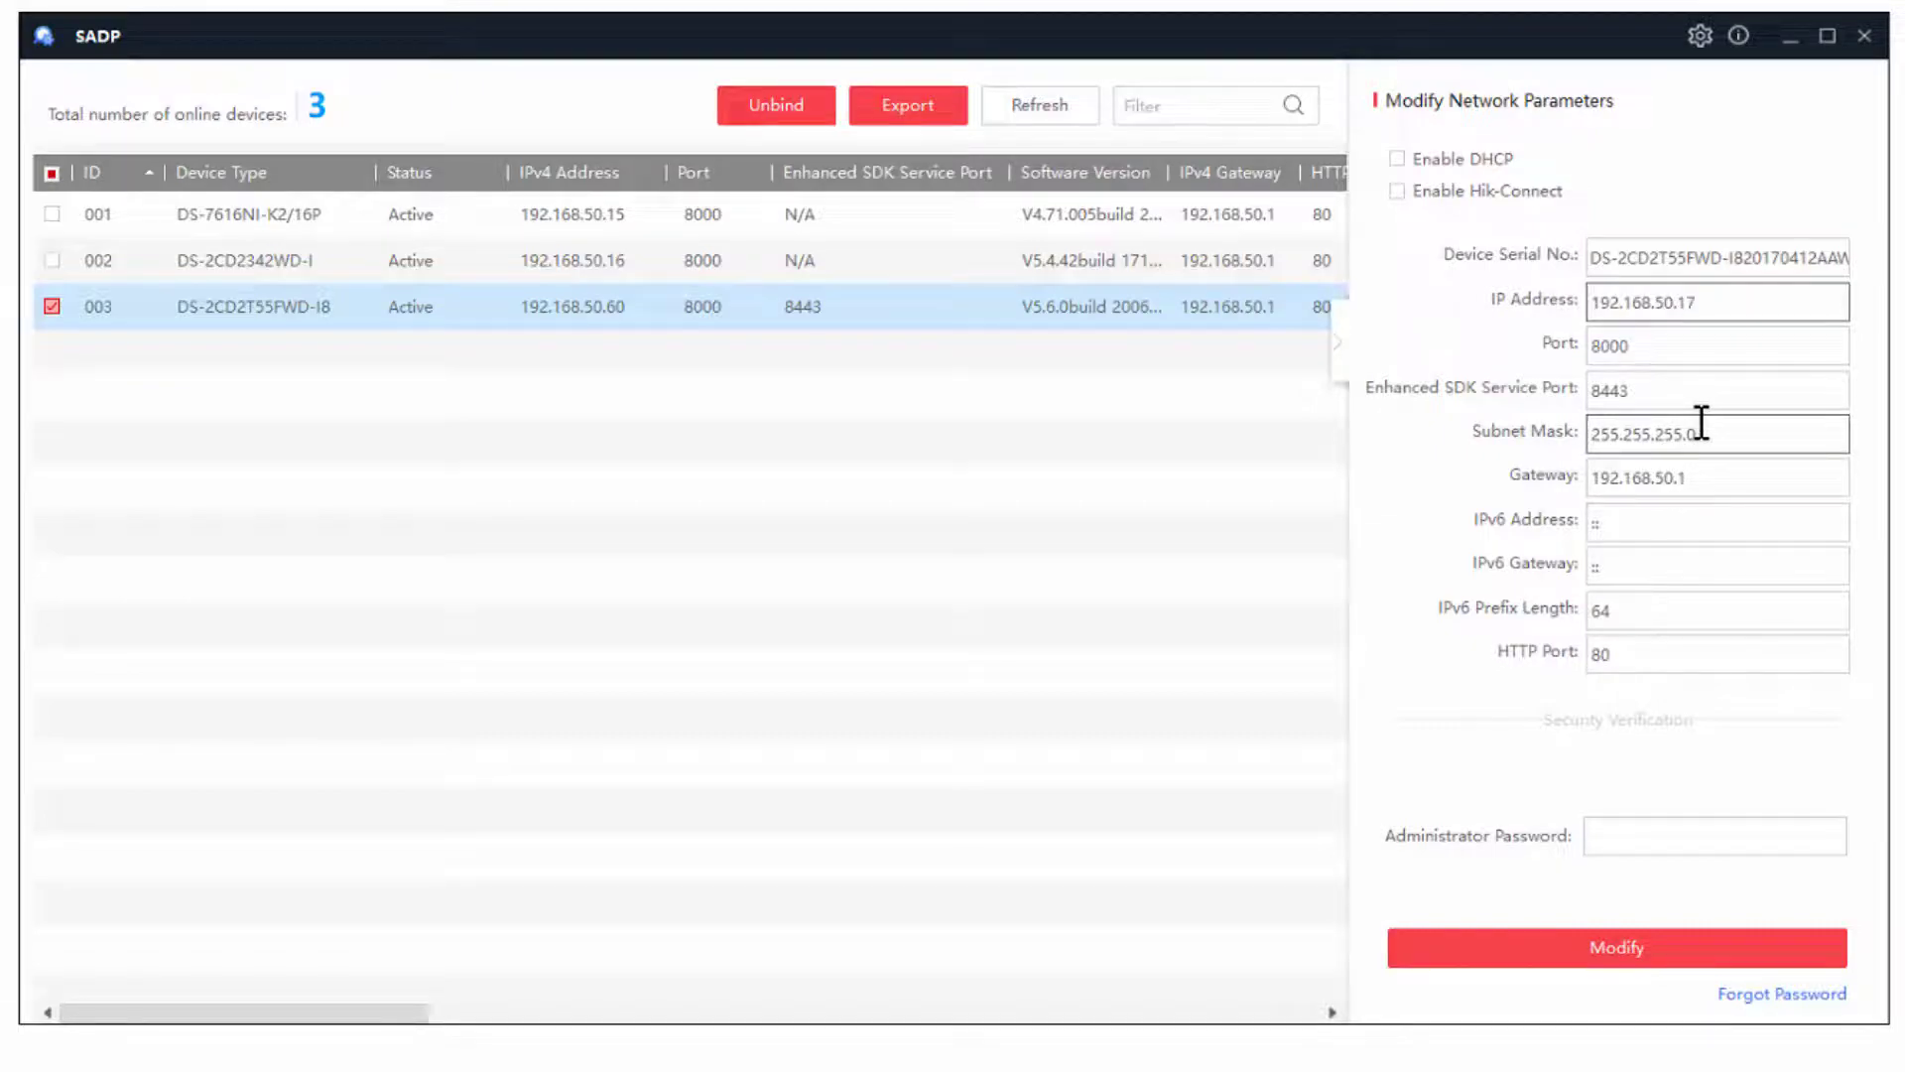
click(1667, 836)
text(•••••••)
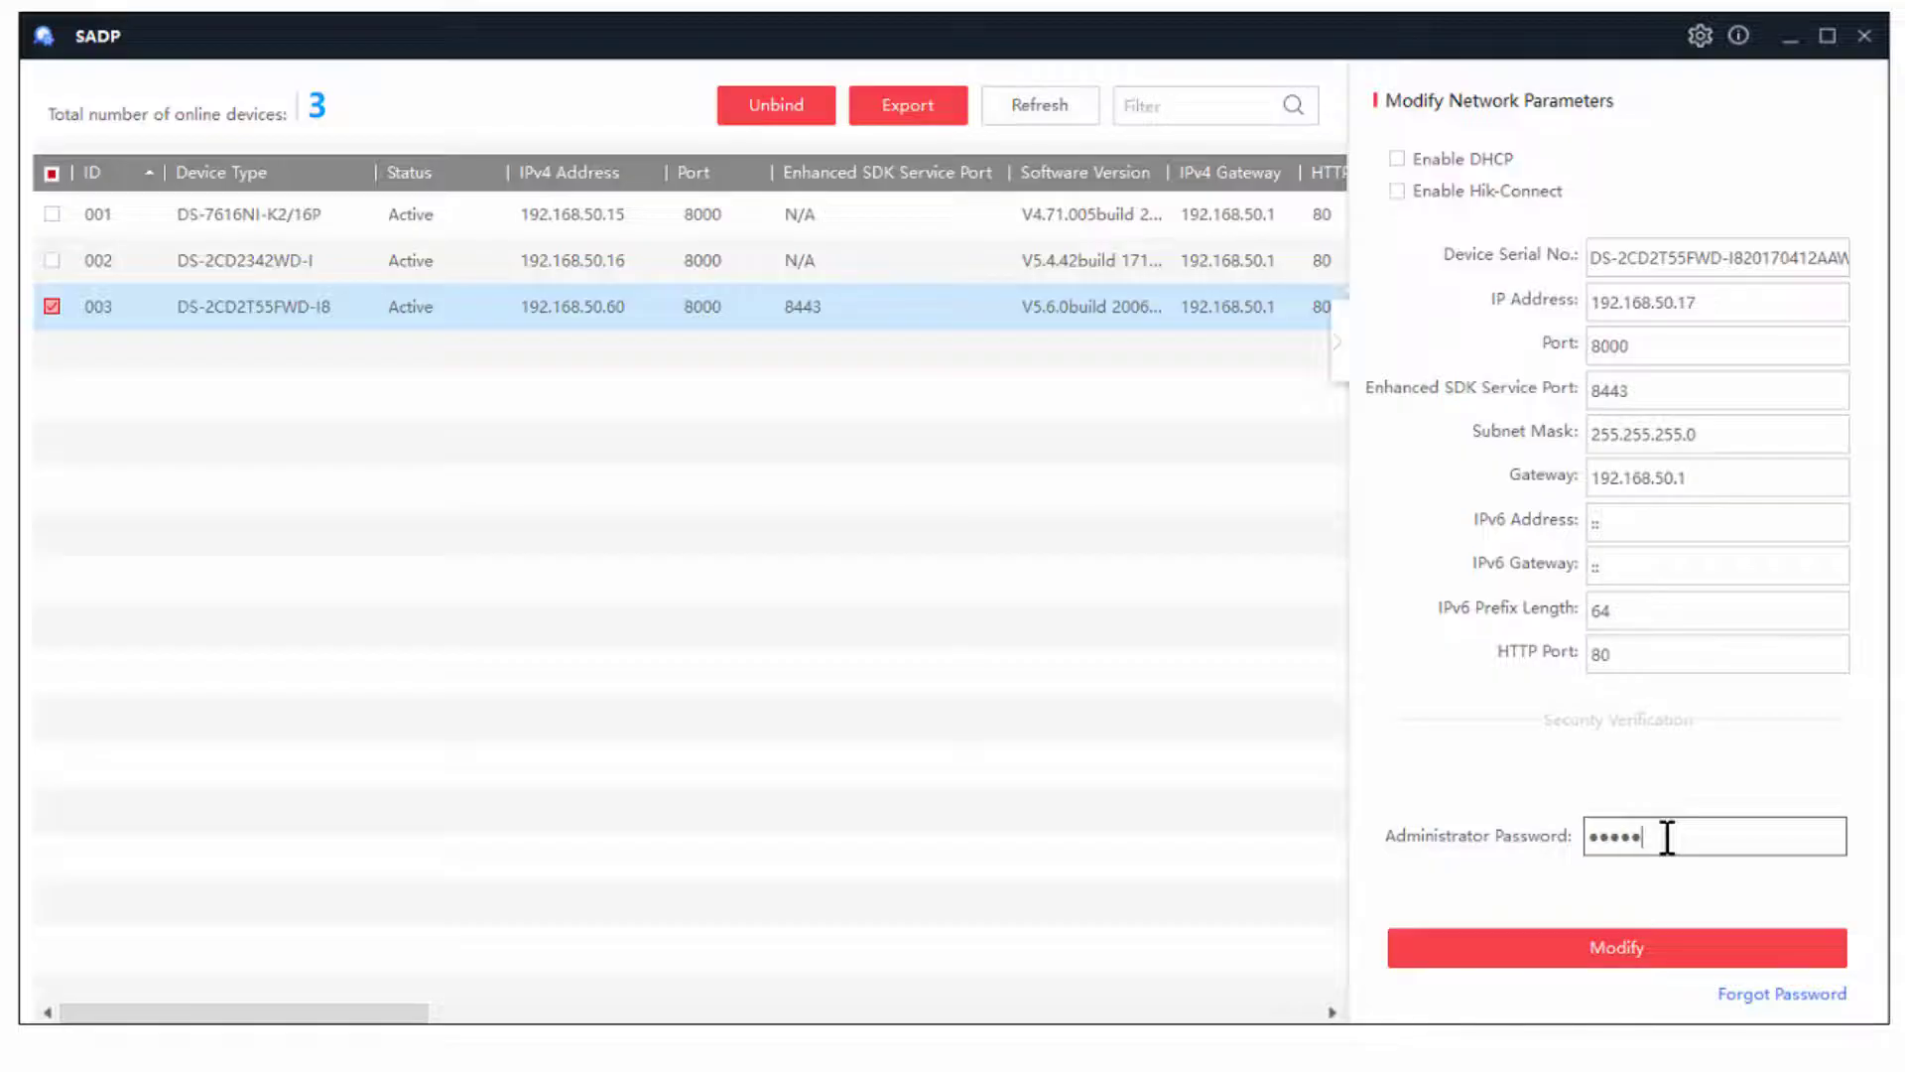
text(•)
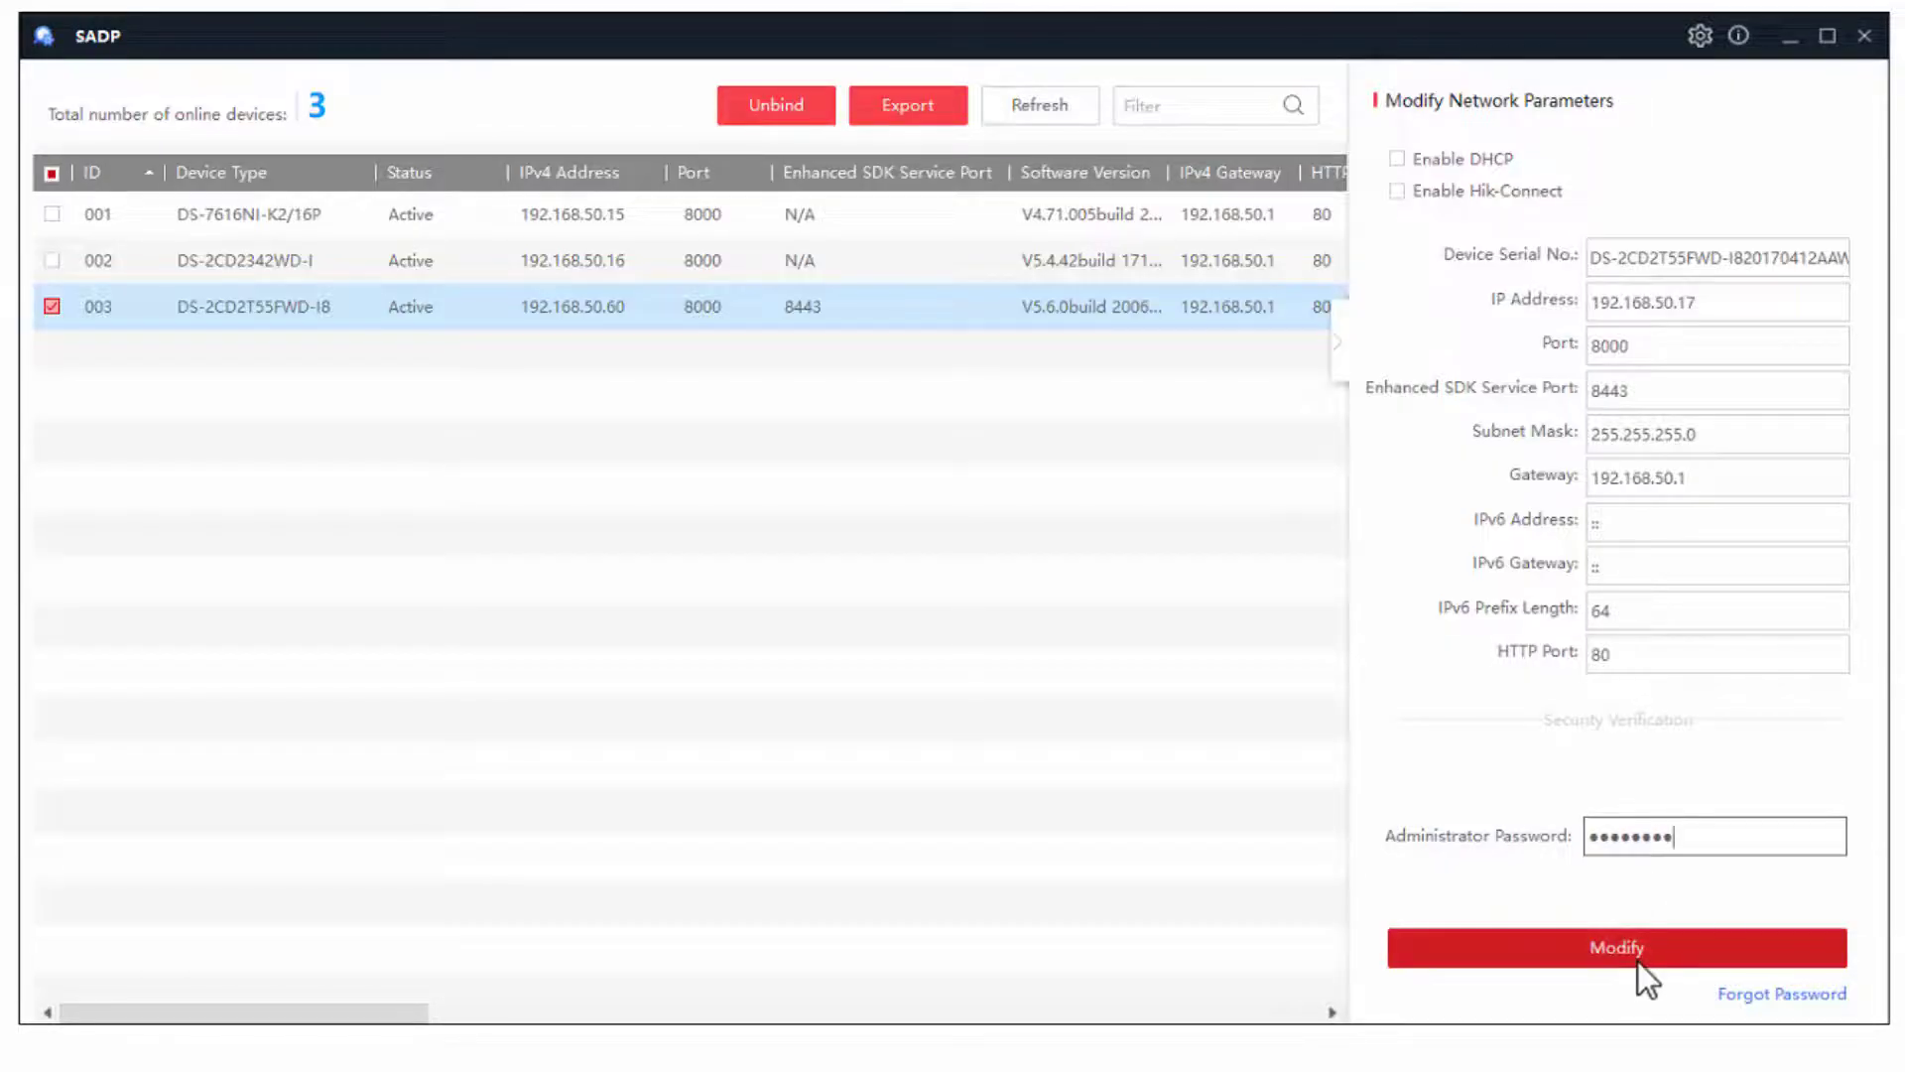
click(1639, 962)
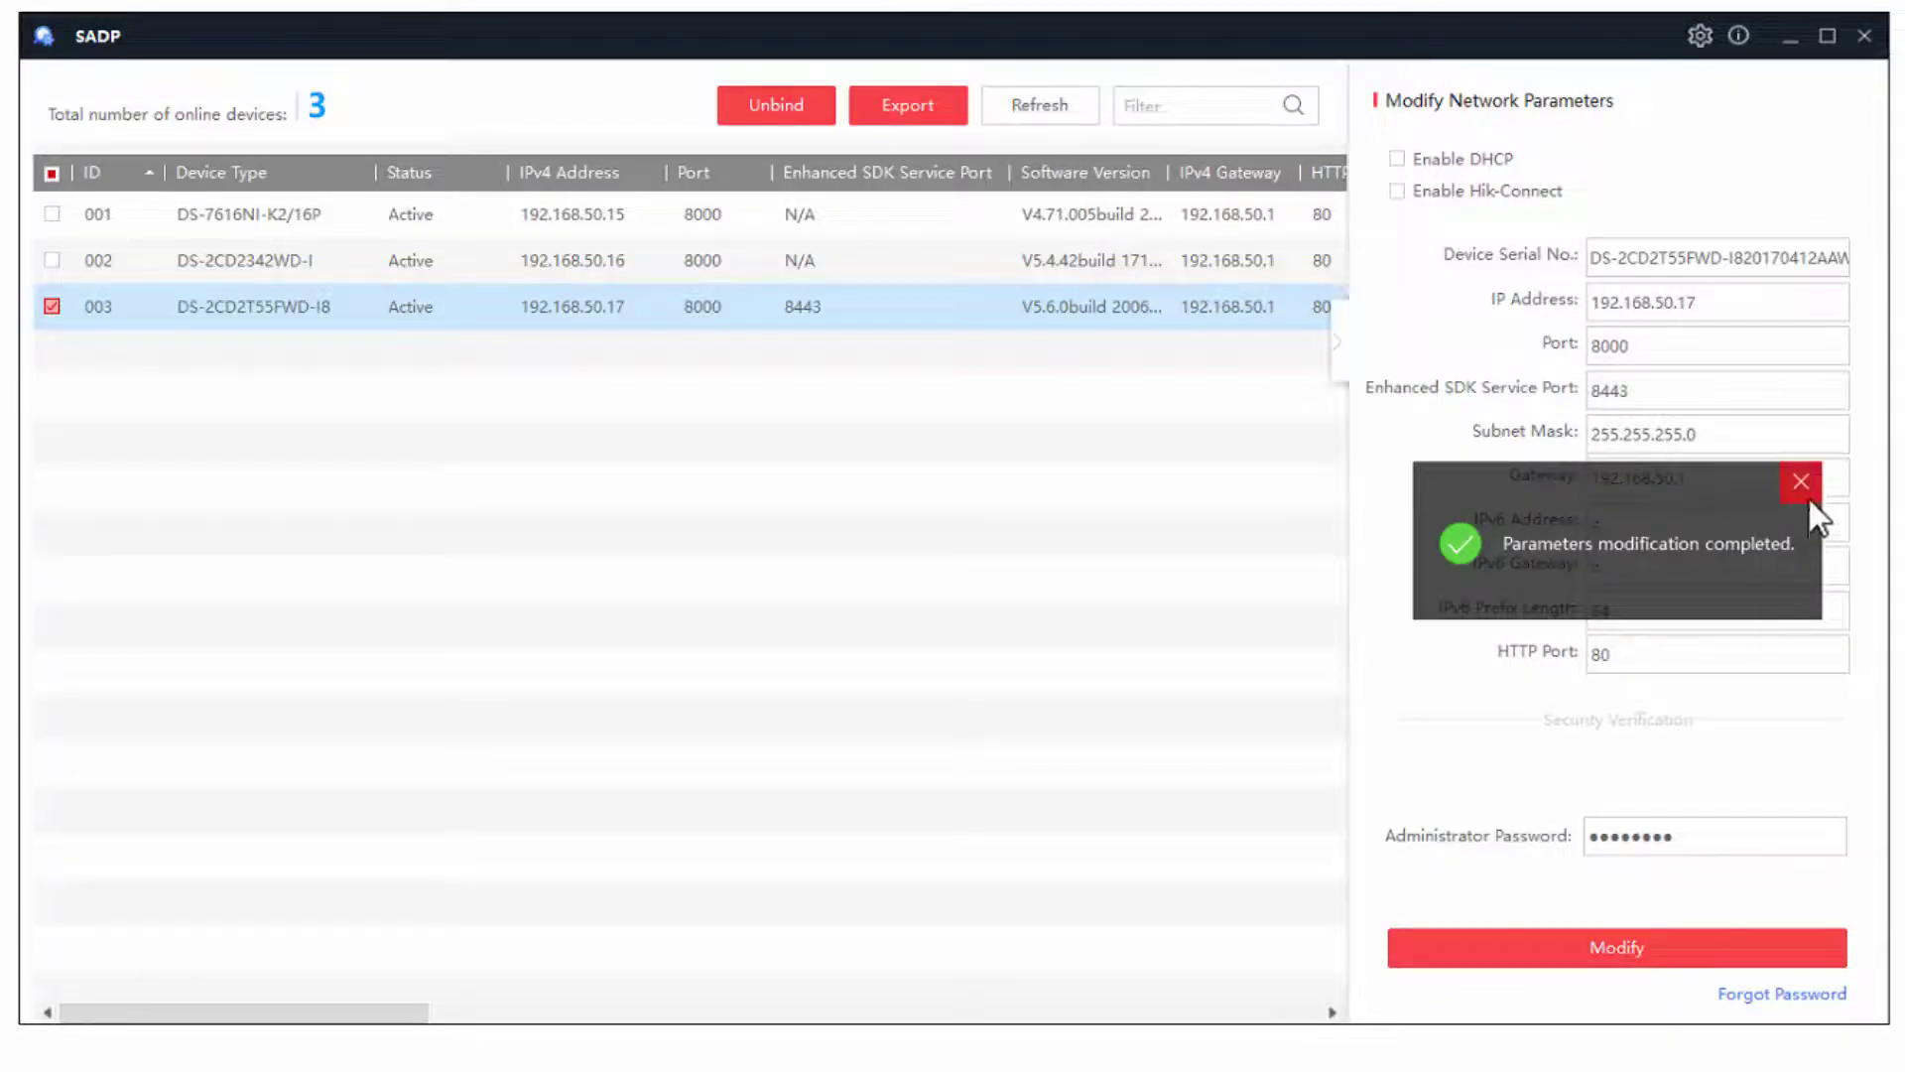
click(1810, 485)
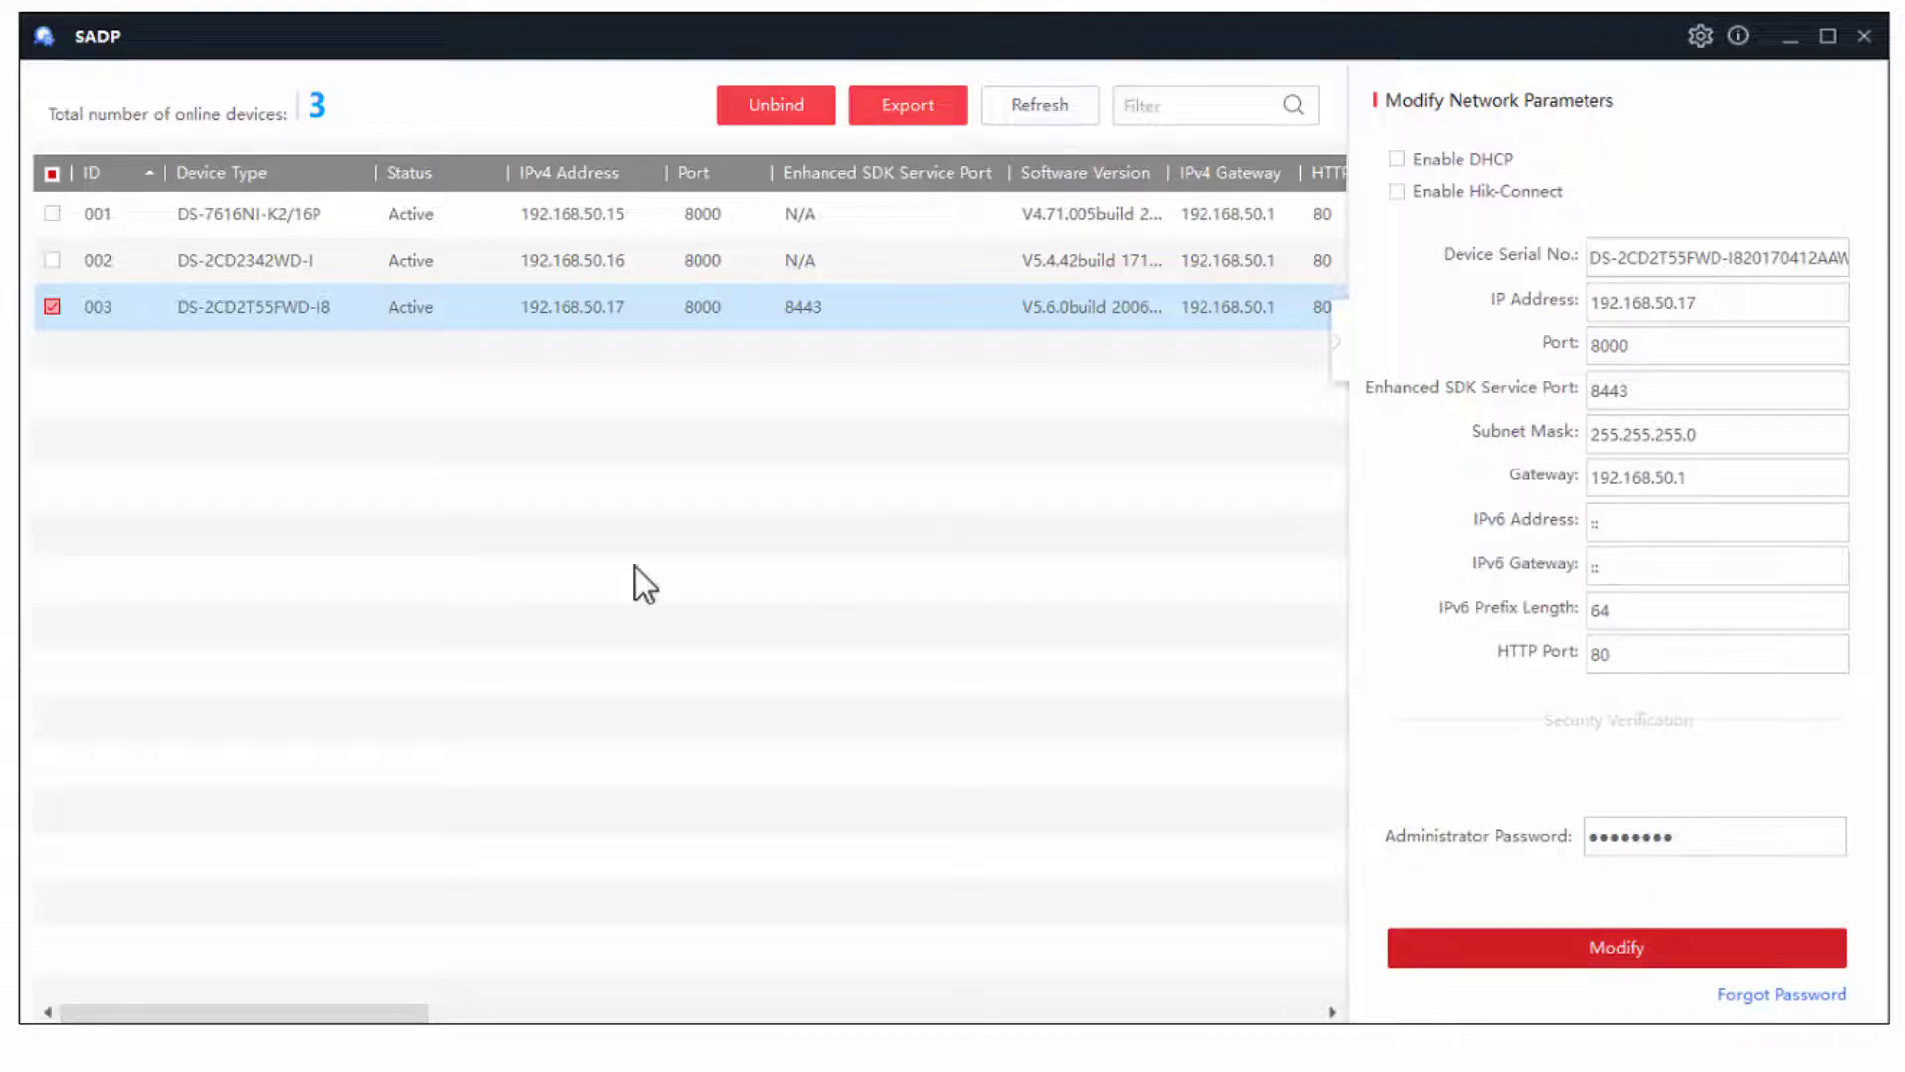
- Tick devices 002 and 003 and set start IP 192.168.50.20, port 8000, mask 255.255.255.0, gateway 192.168.50.1
click(51, 260)
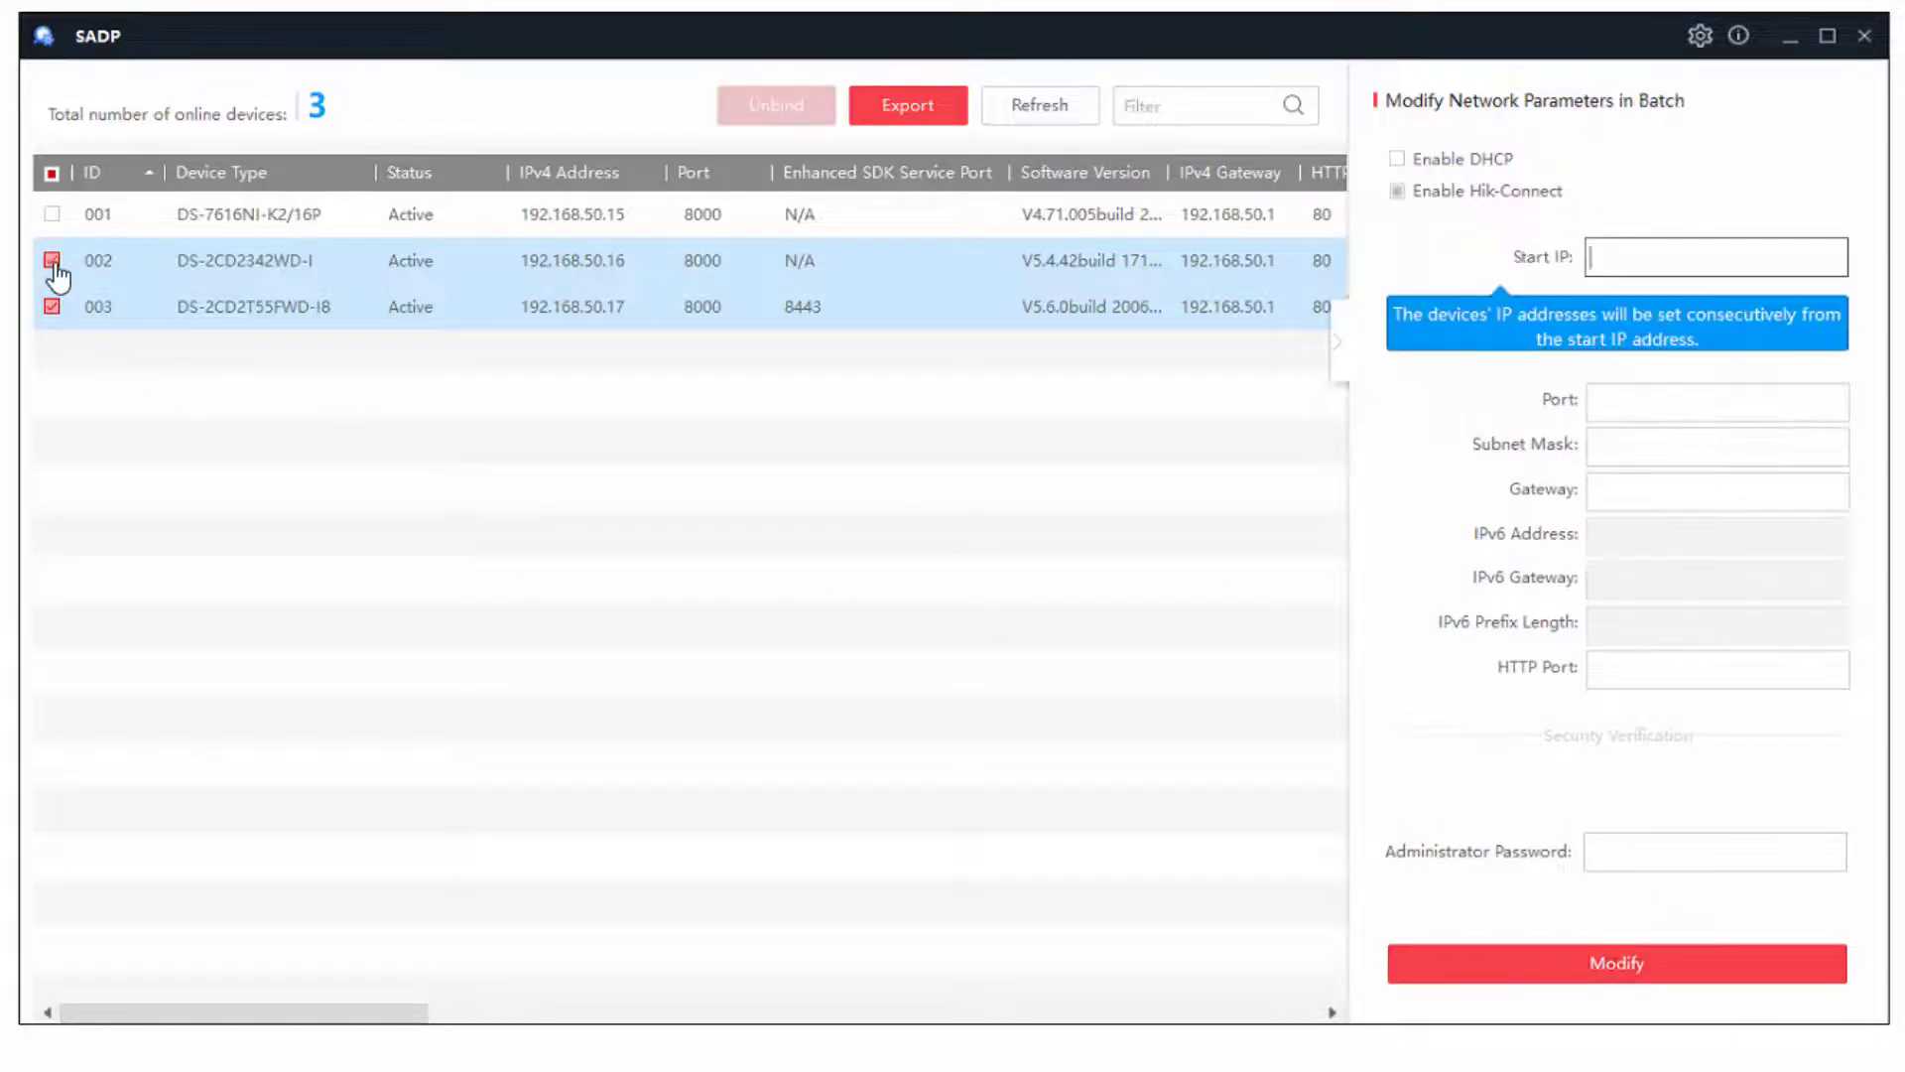
click(222, 323)
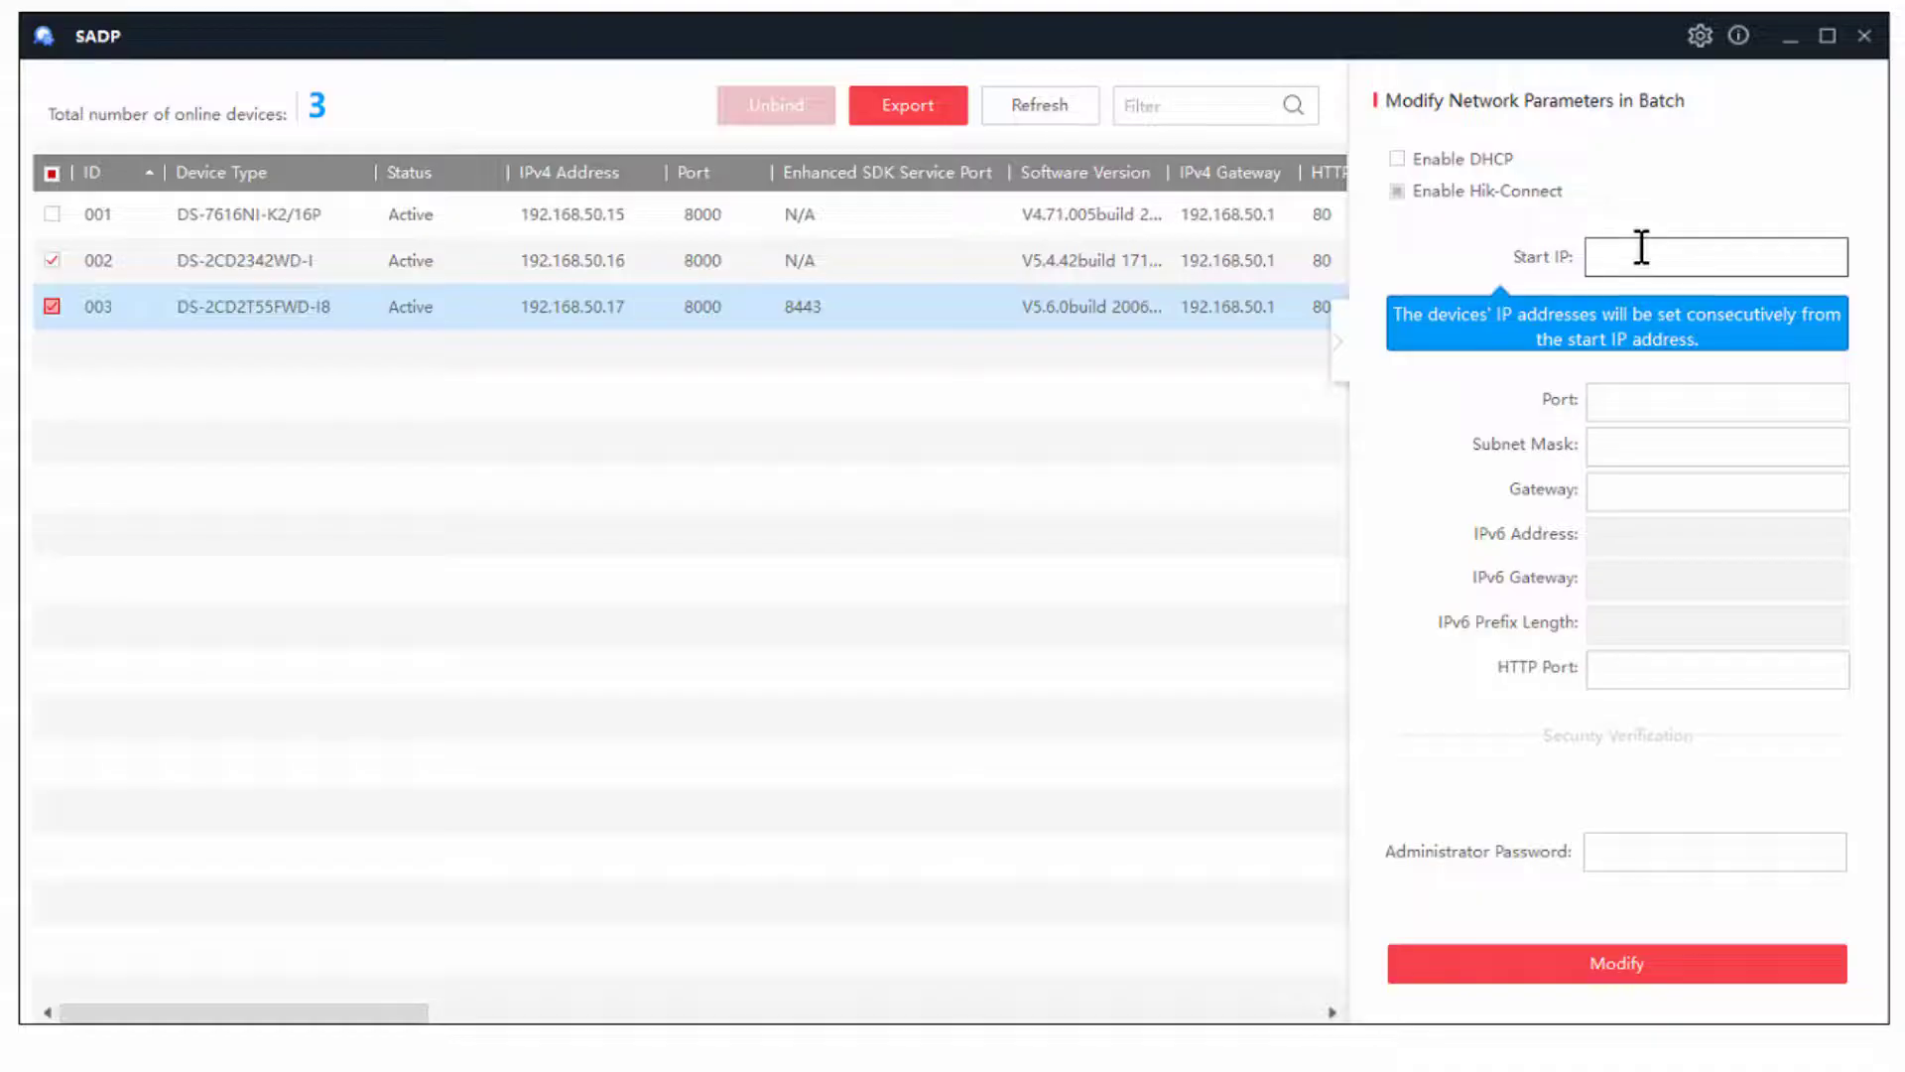
text(192.168.50.20)
click(1692, 403)
text(8000)
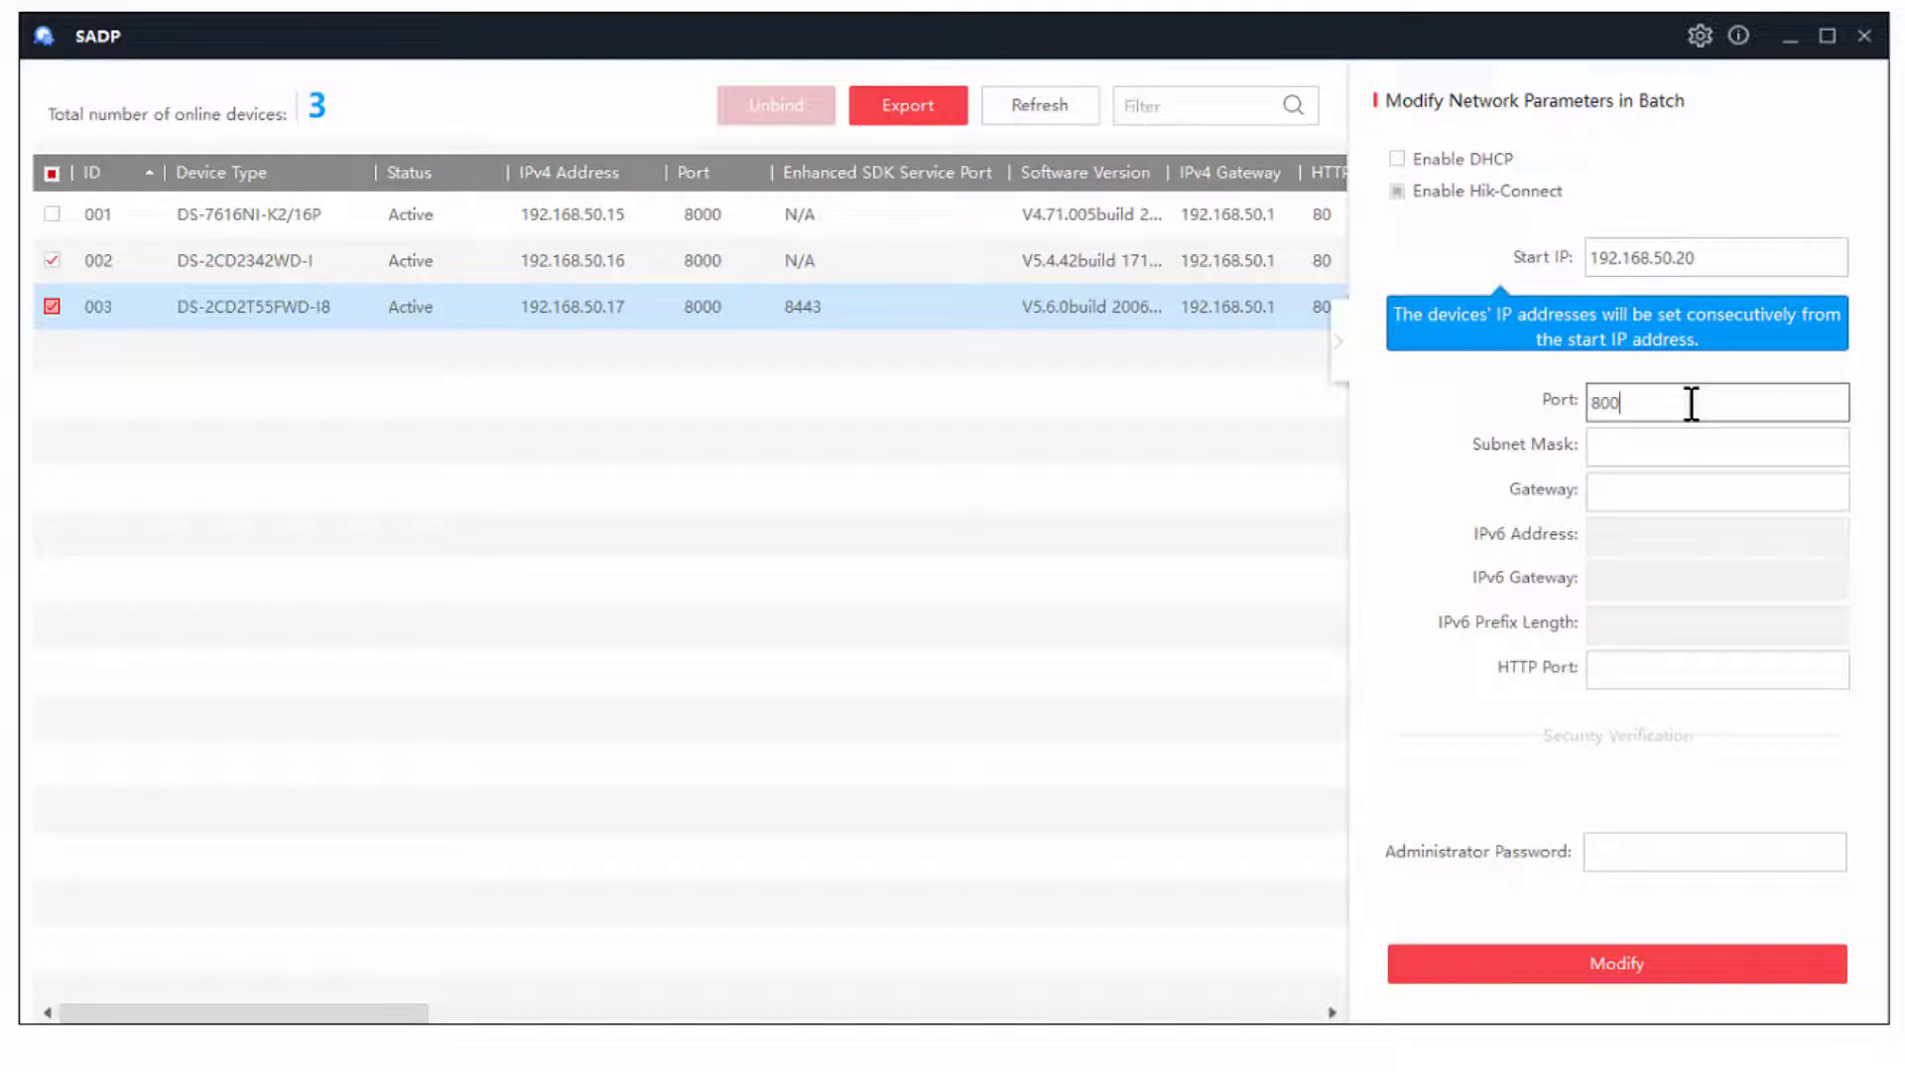
click(1651, 456)
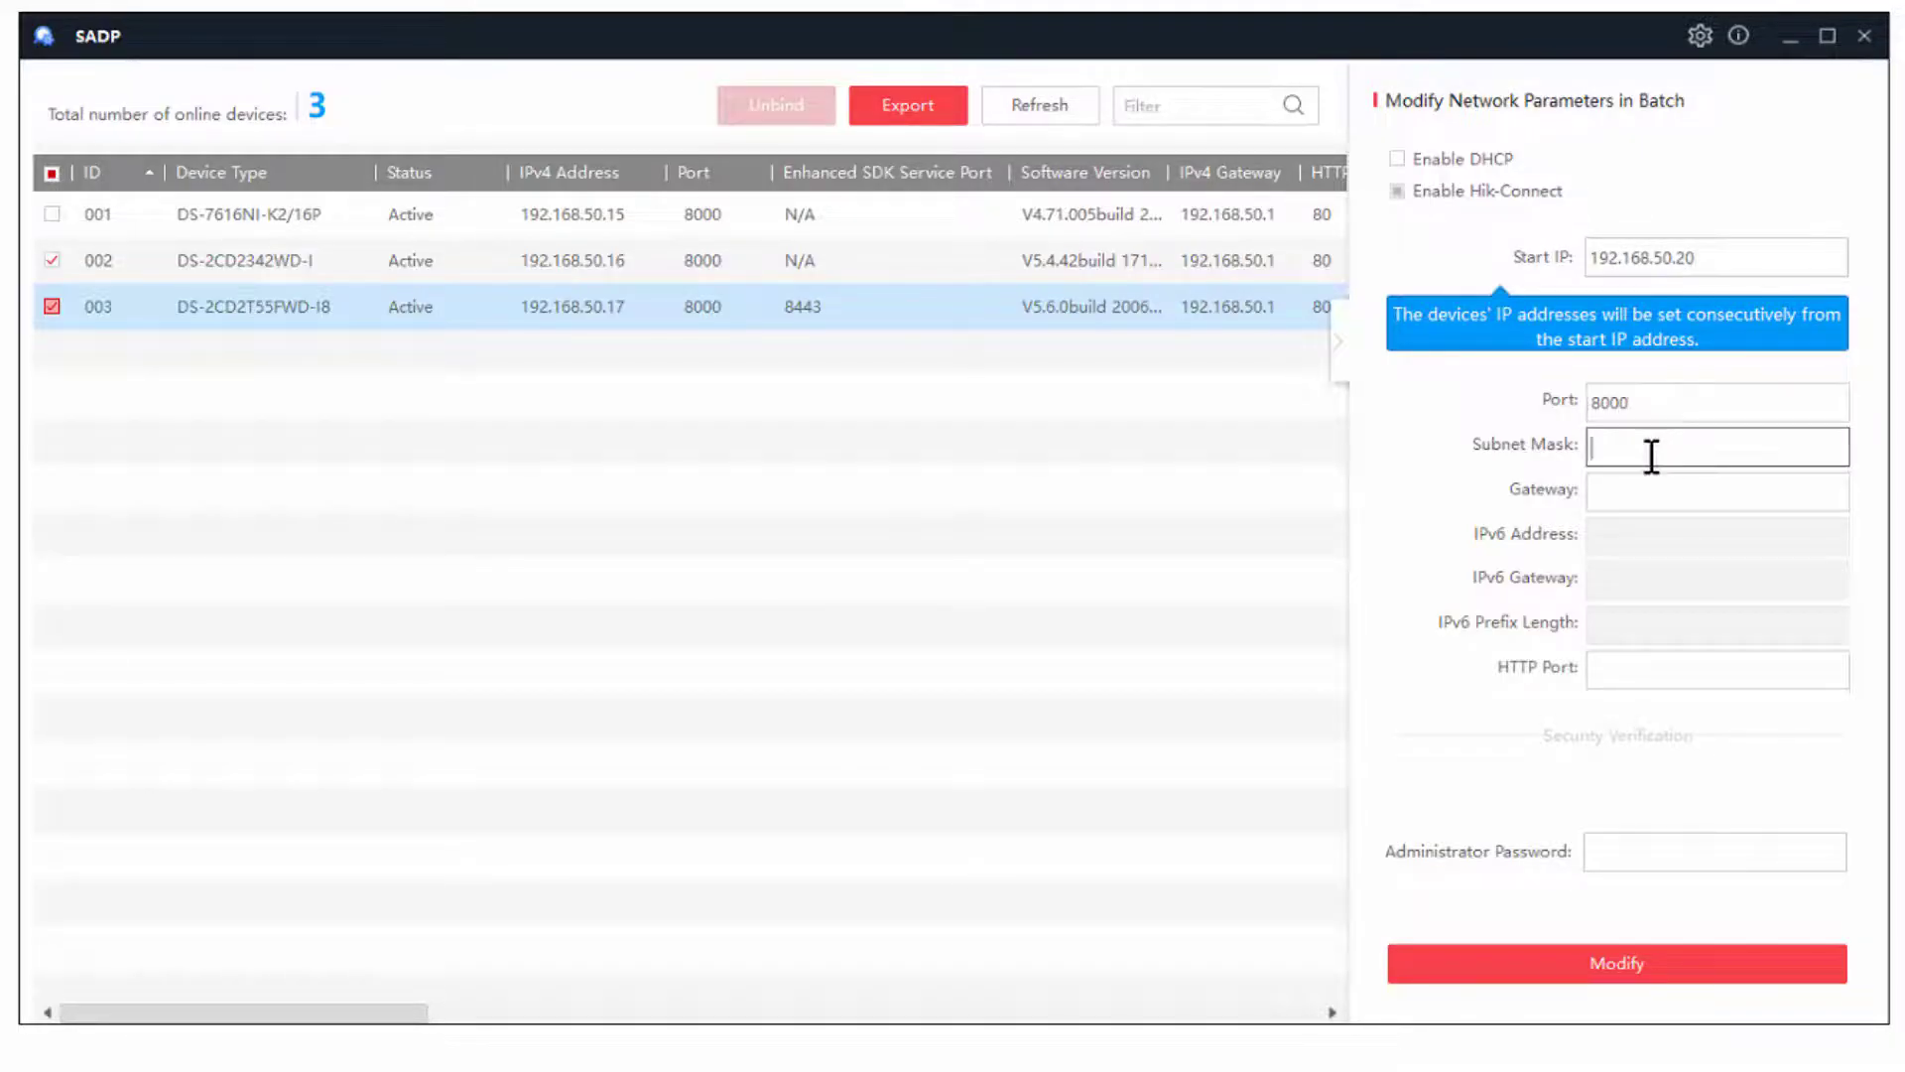
text(255.255.255.0)
key(Tab)
text(192.168)
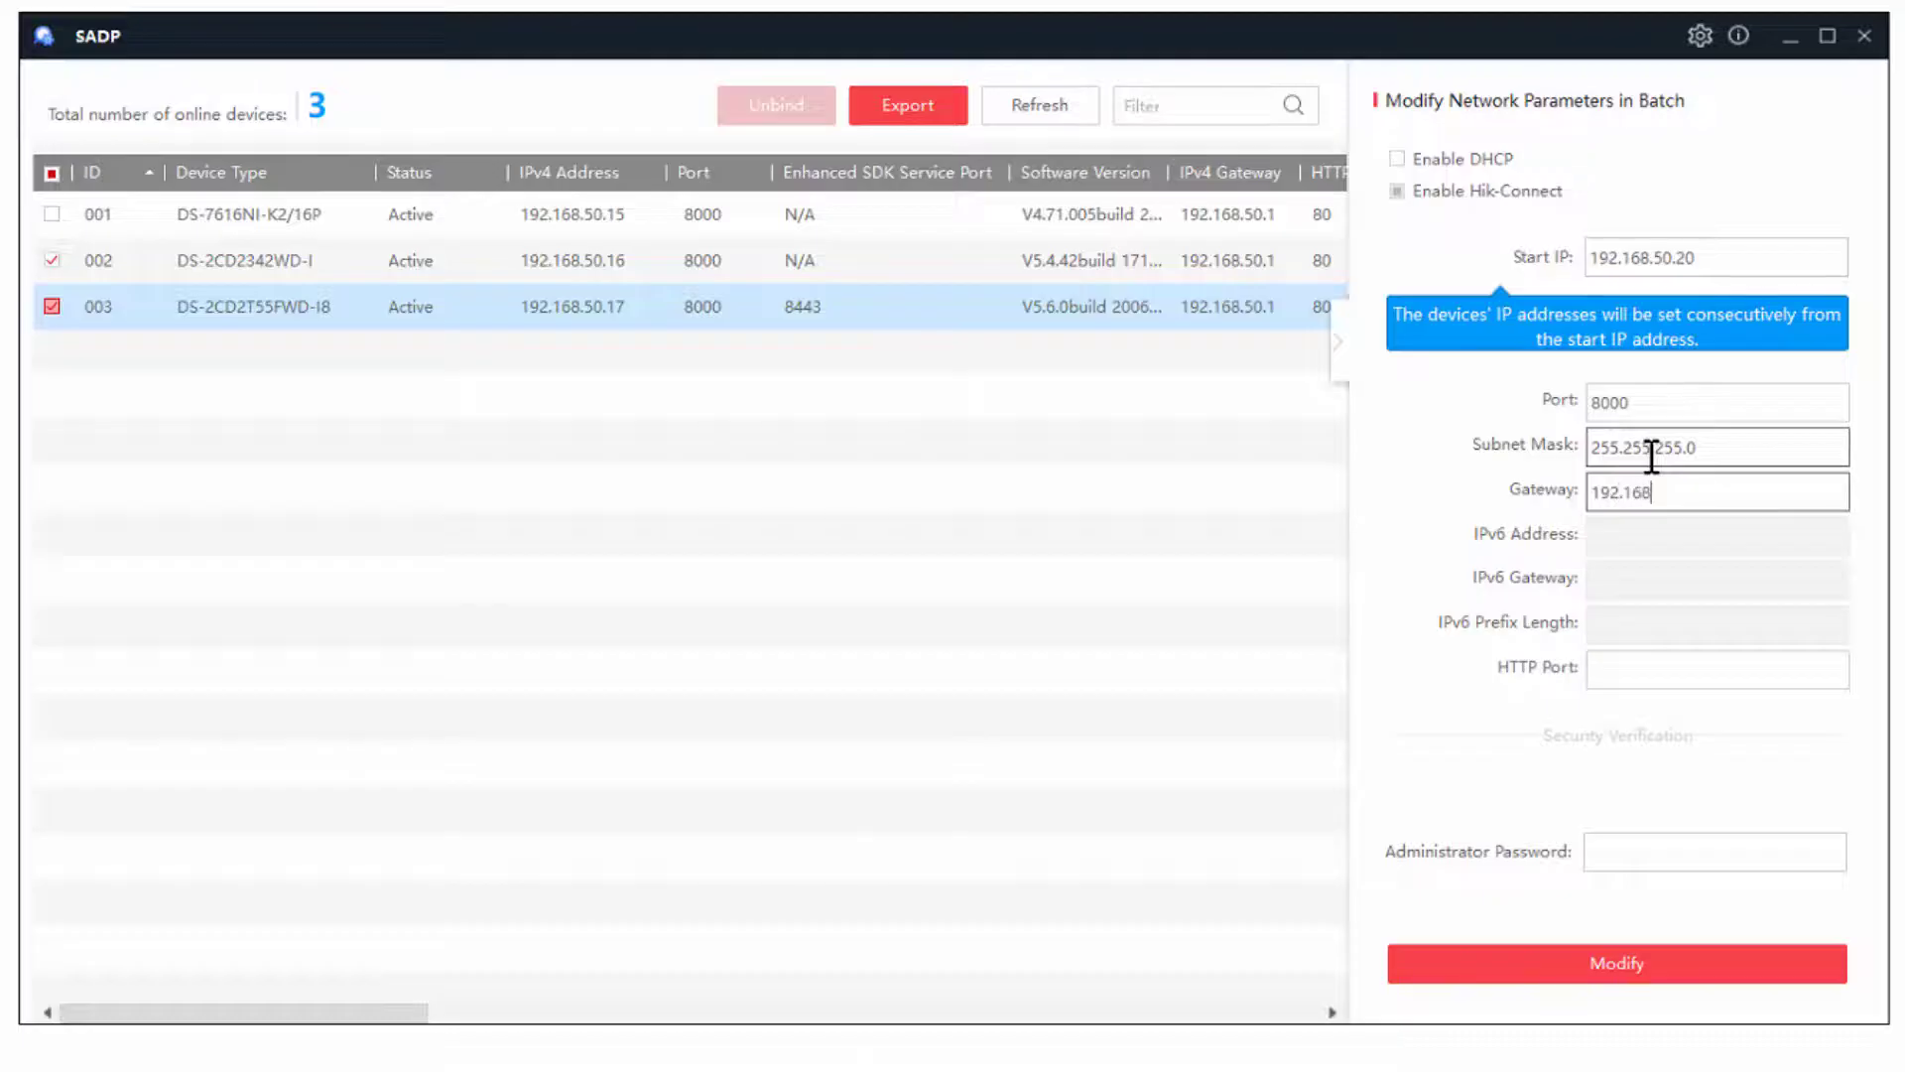
text(.50.1)
- Set HTTP port 80, enter the administrator password and apply the batch change
click(1691, 677)
text(80)
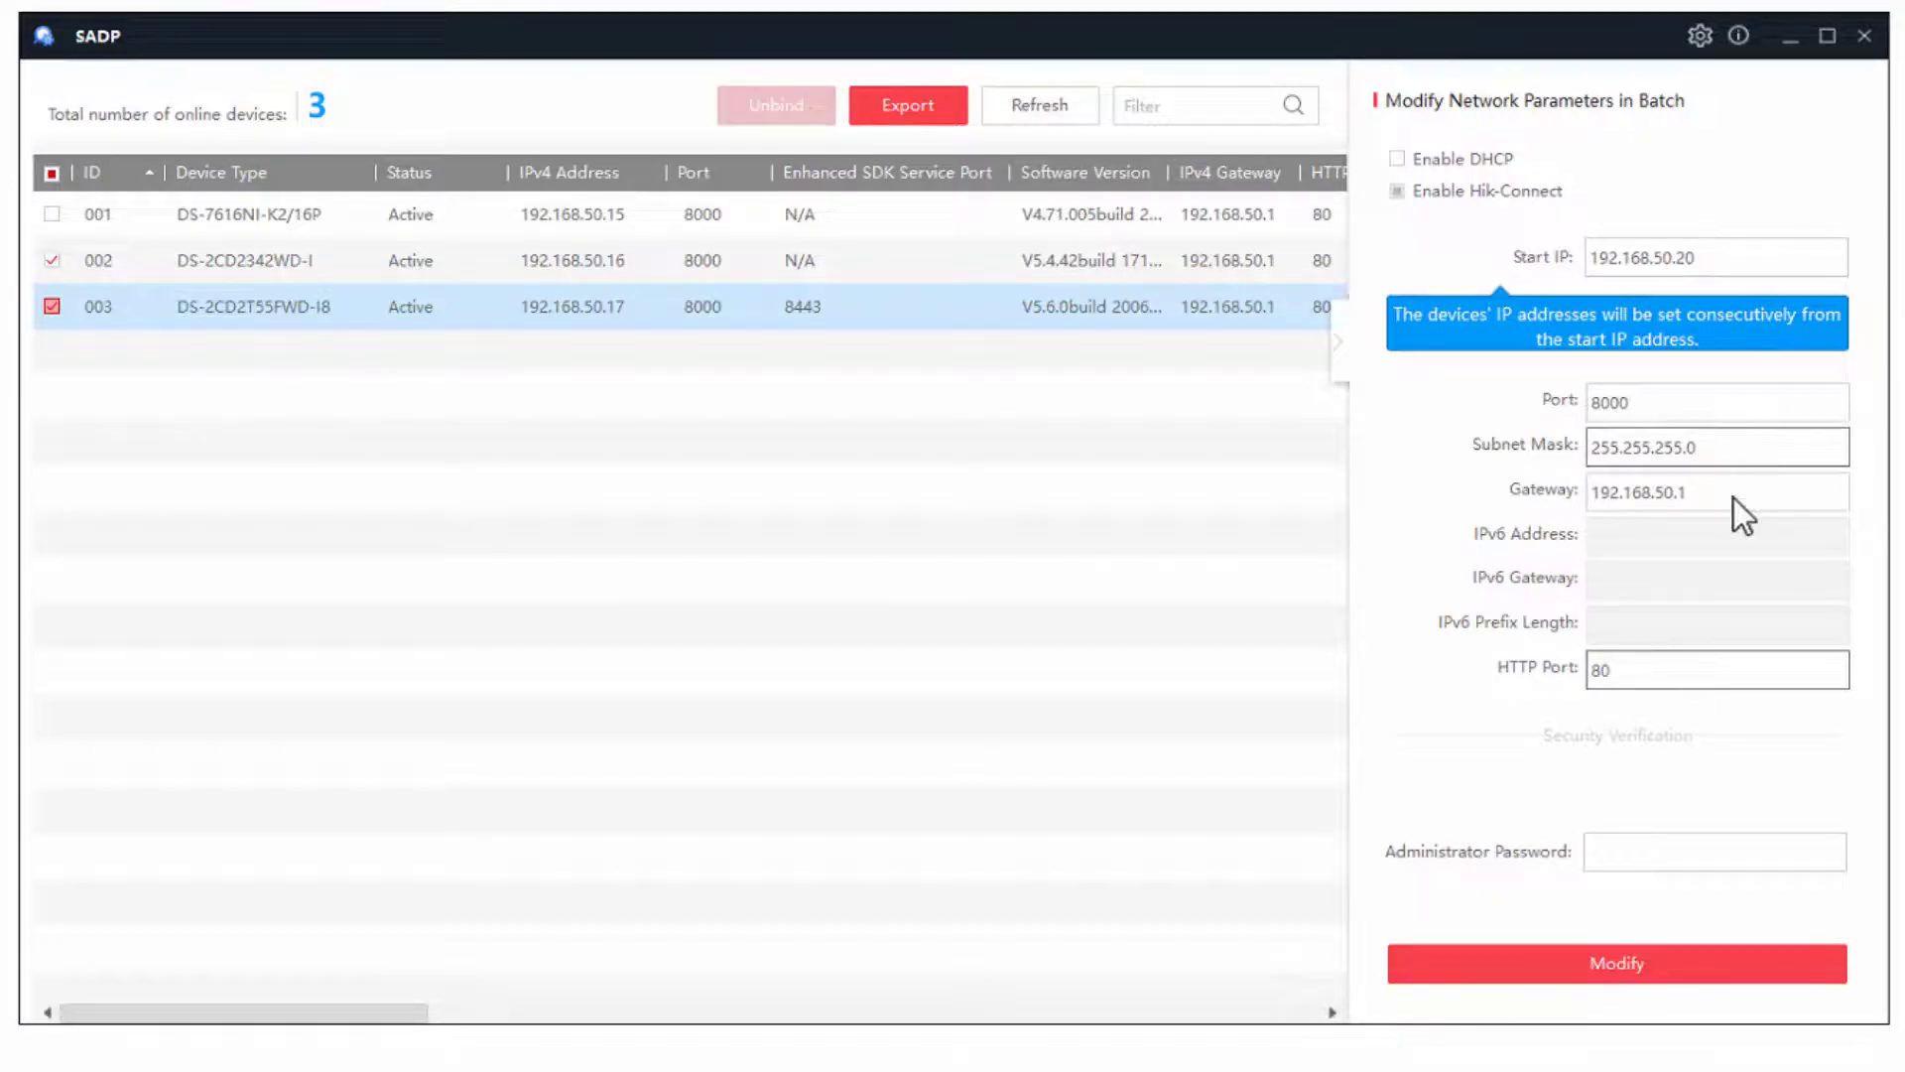
click(1667, 846)
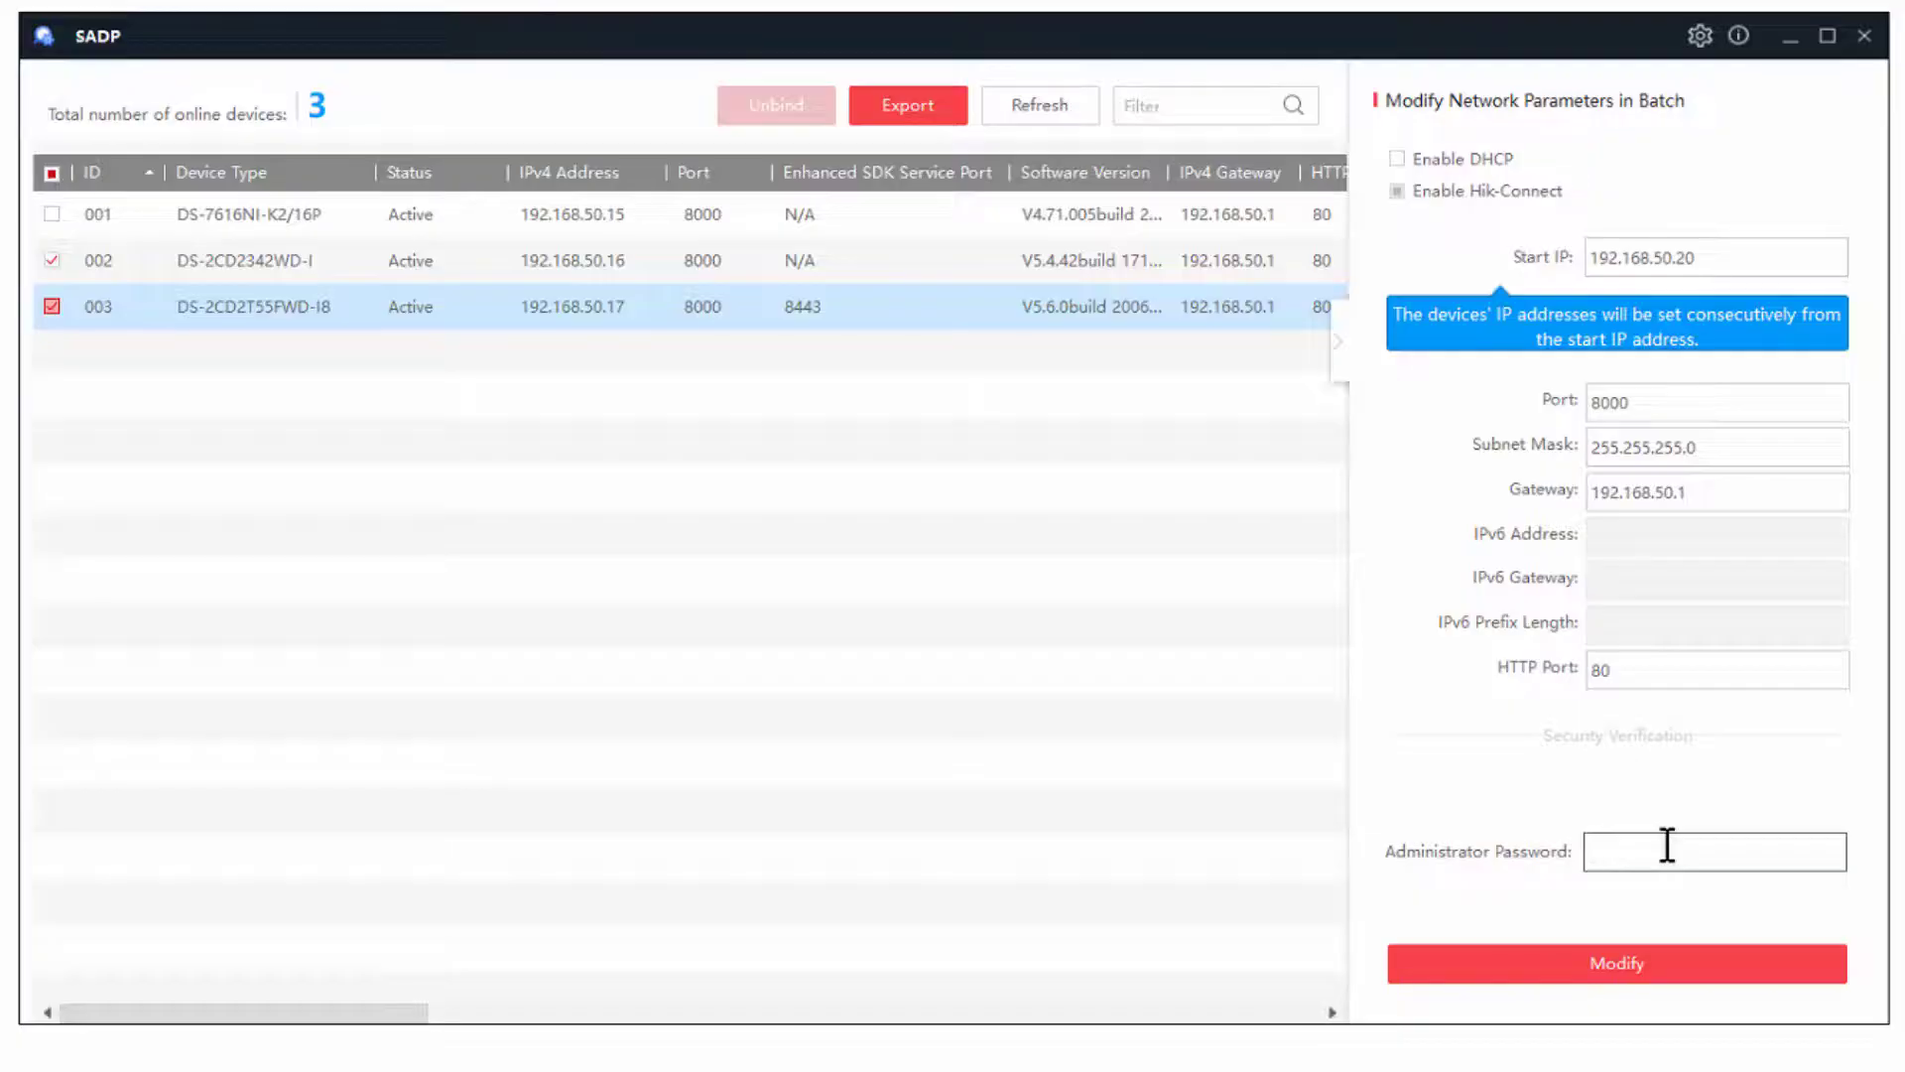
text(********)
click(1630, 970)
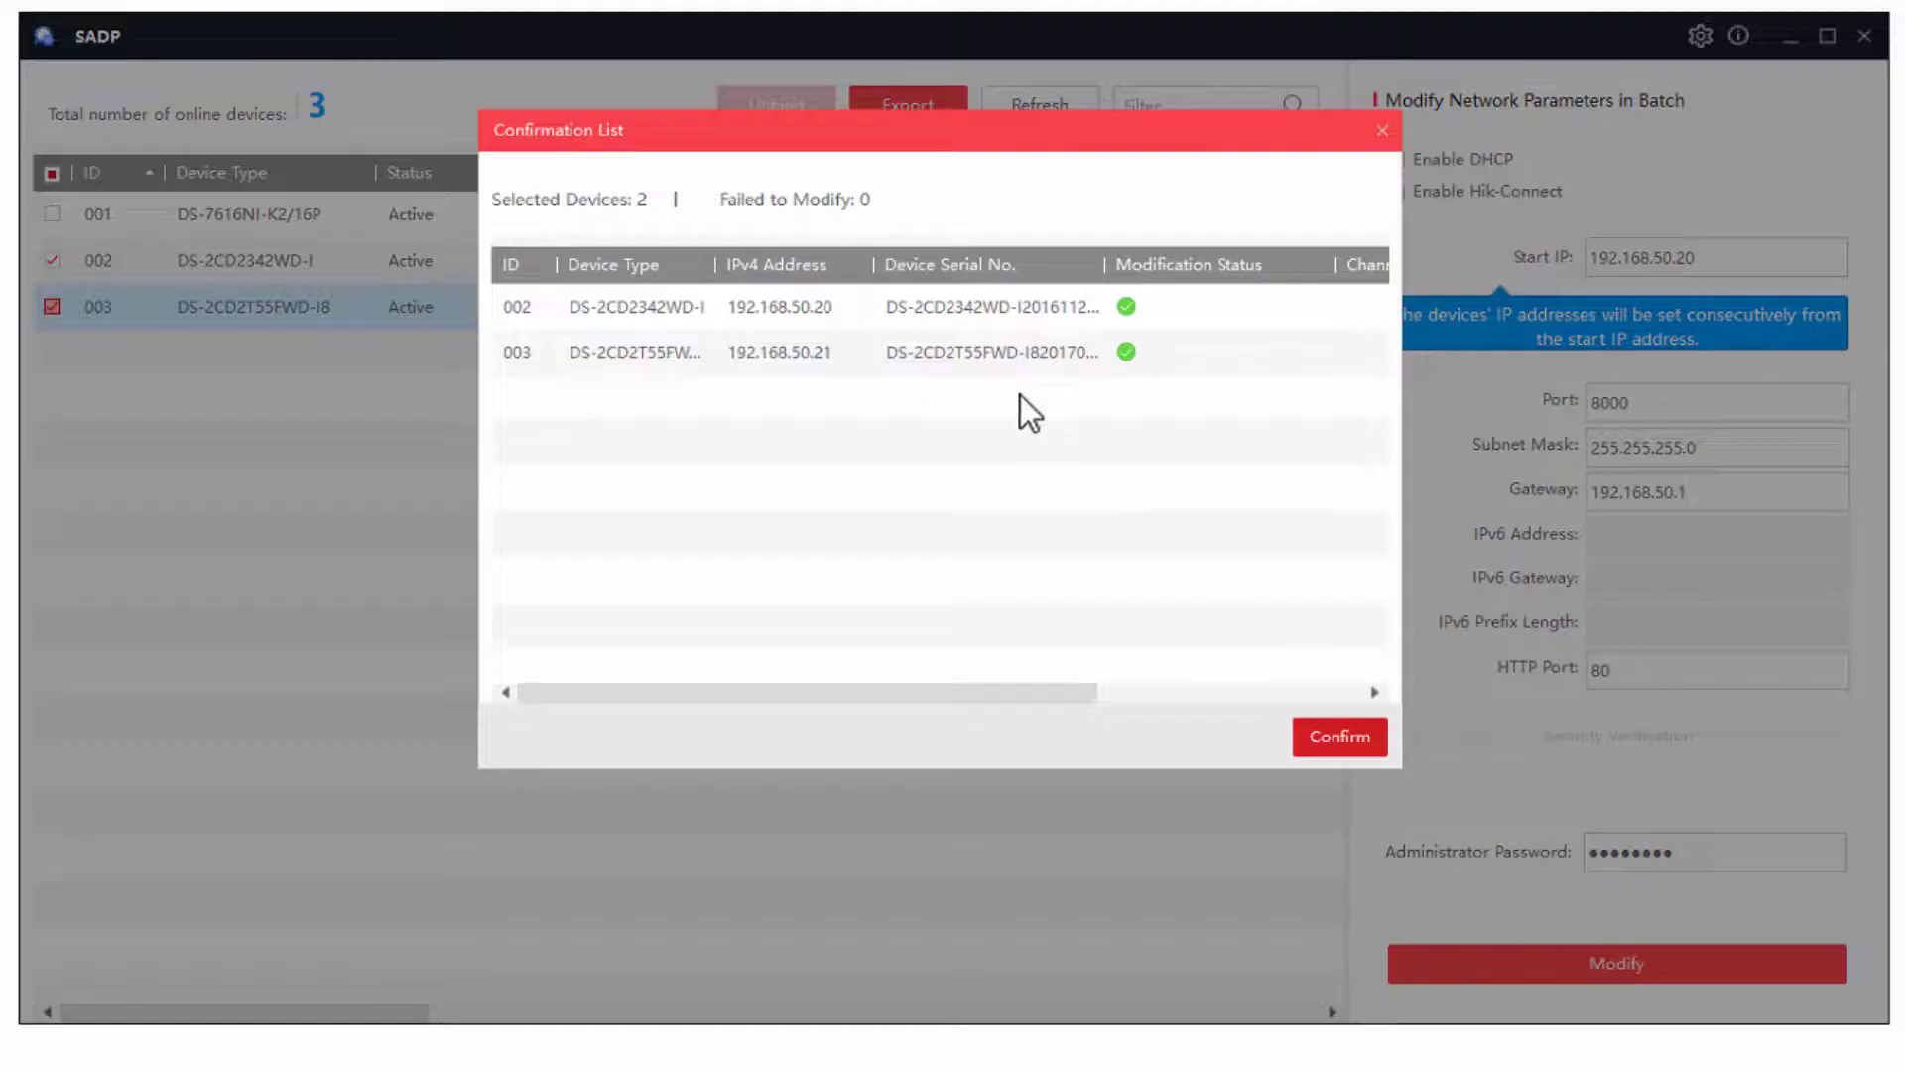
- Close the Confirmation List of re-addressed cameras
click(1340, 738)
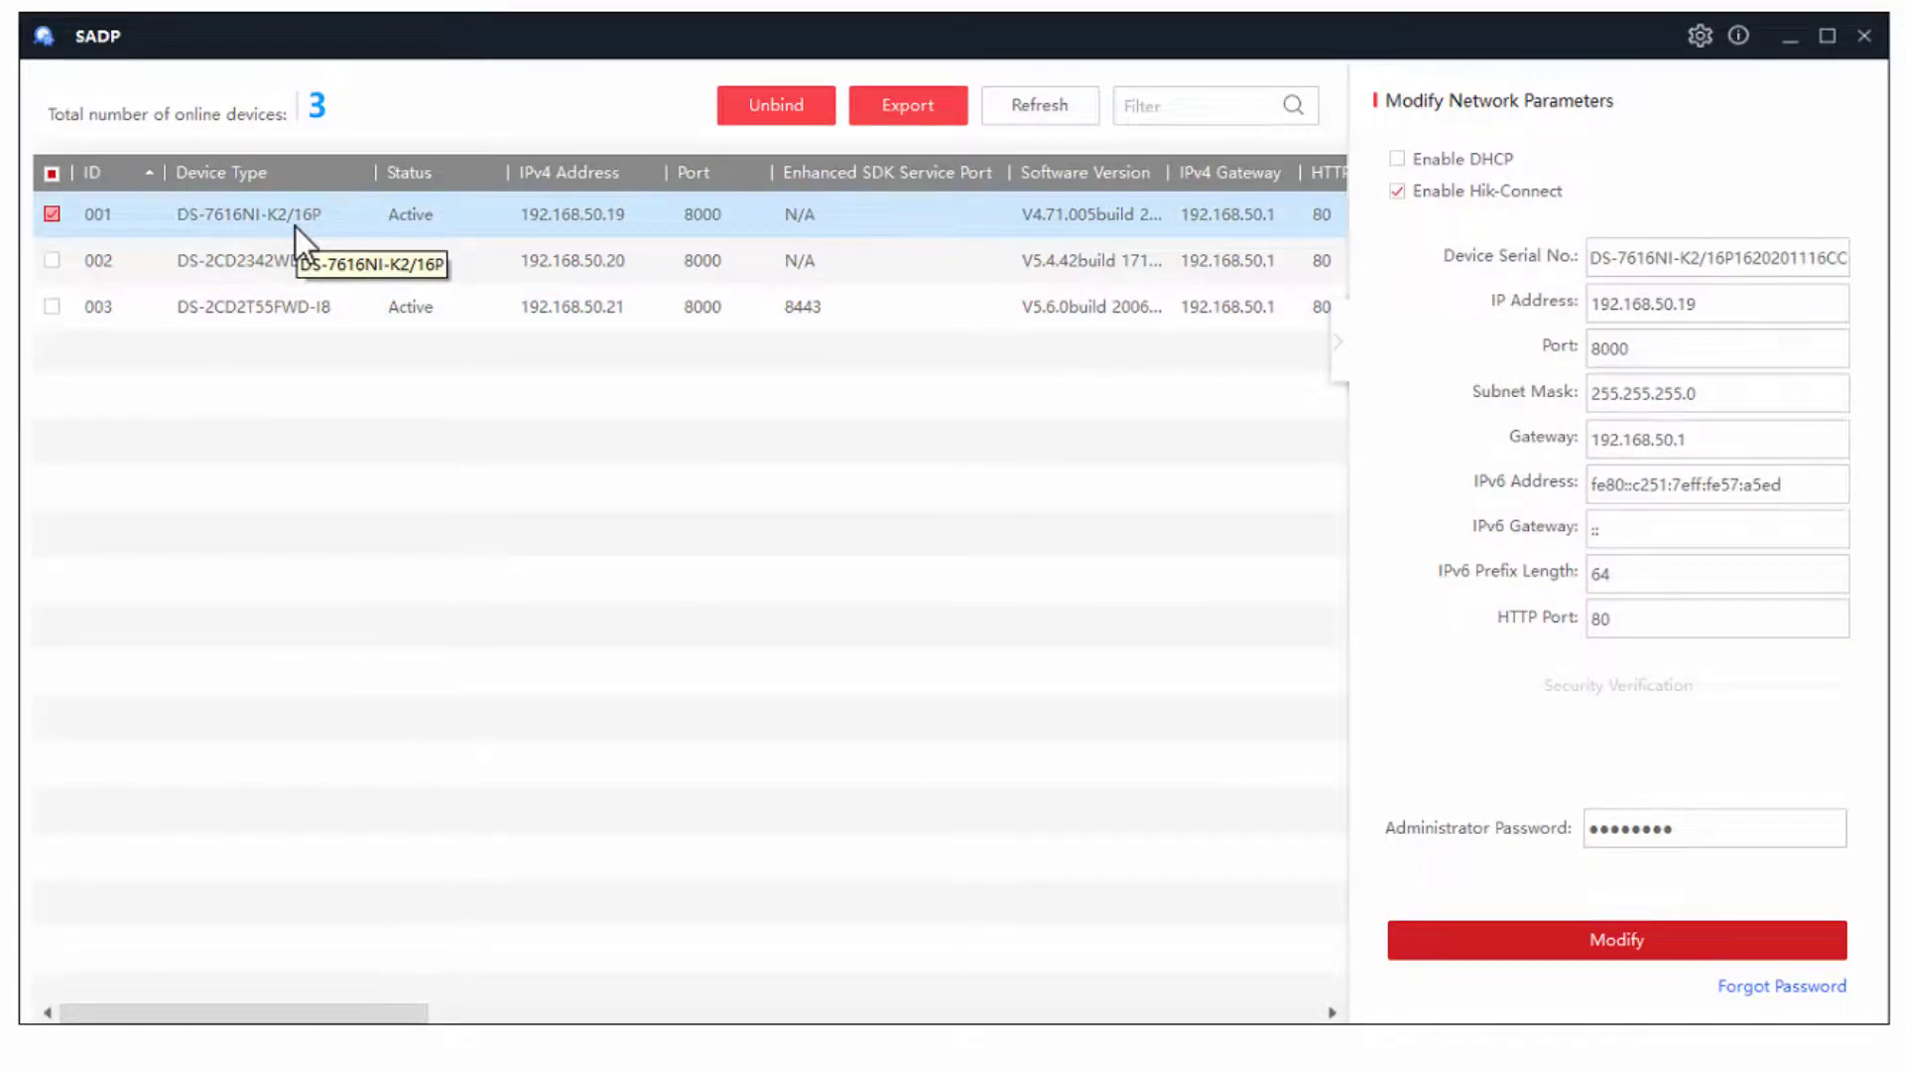
- Unbind the recorder from Hik-Connect using the administrator password and the verification code
click(803, 111)
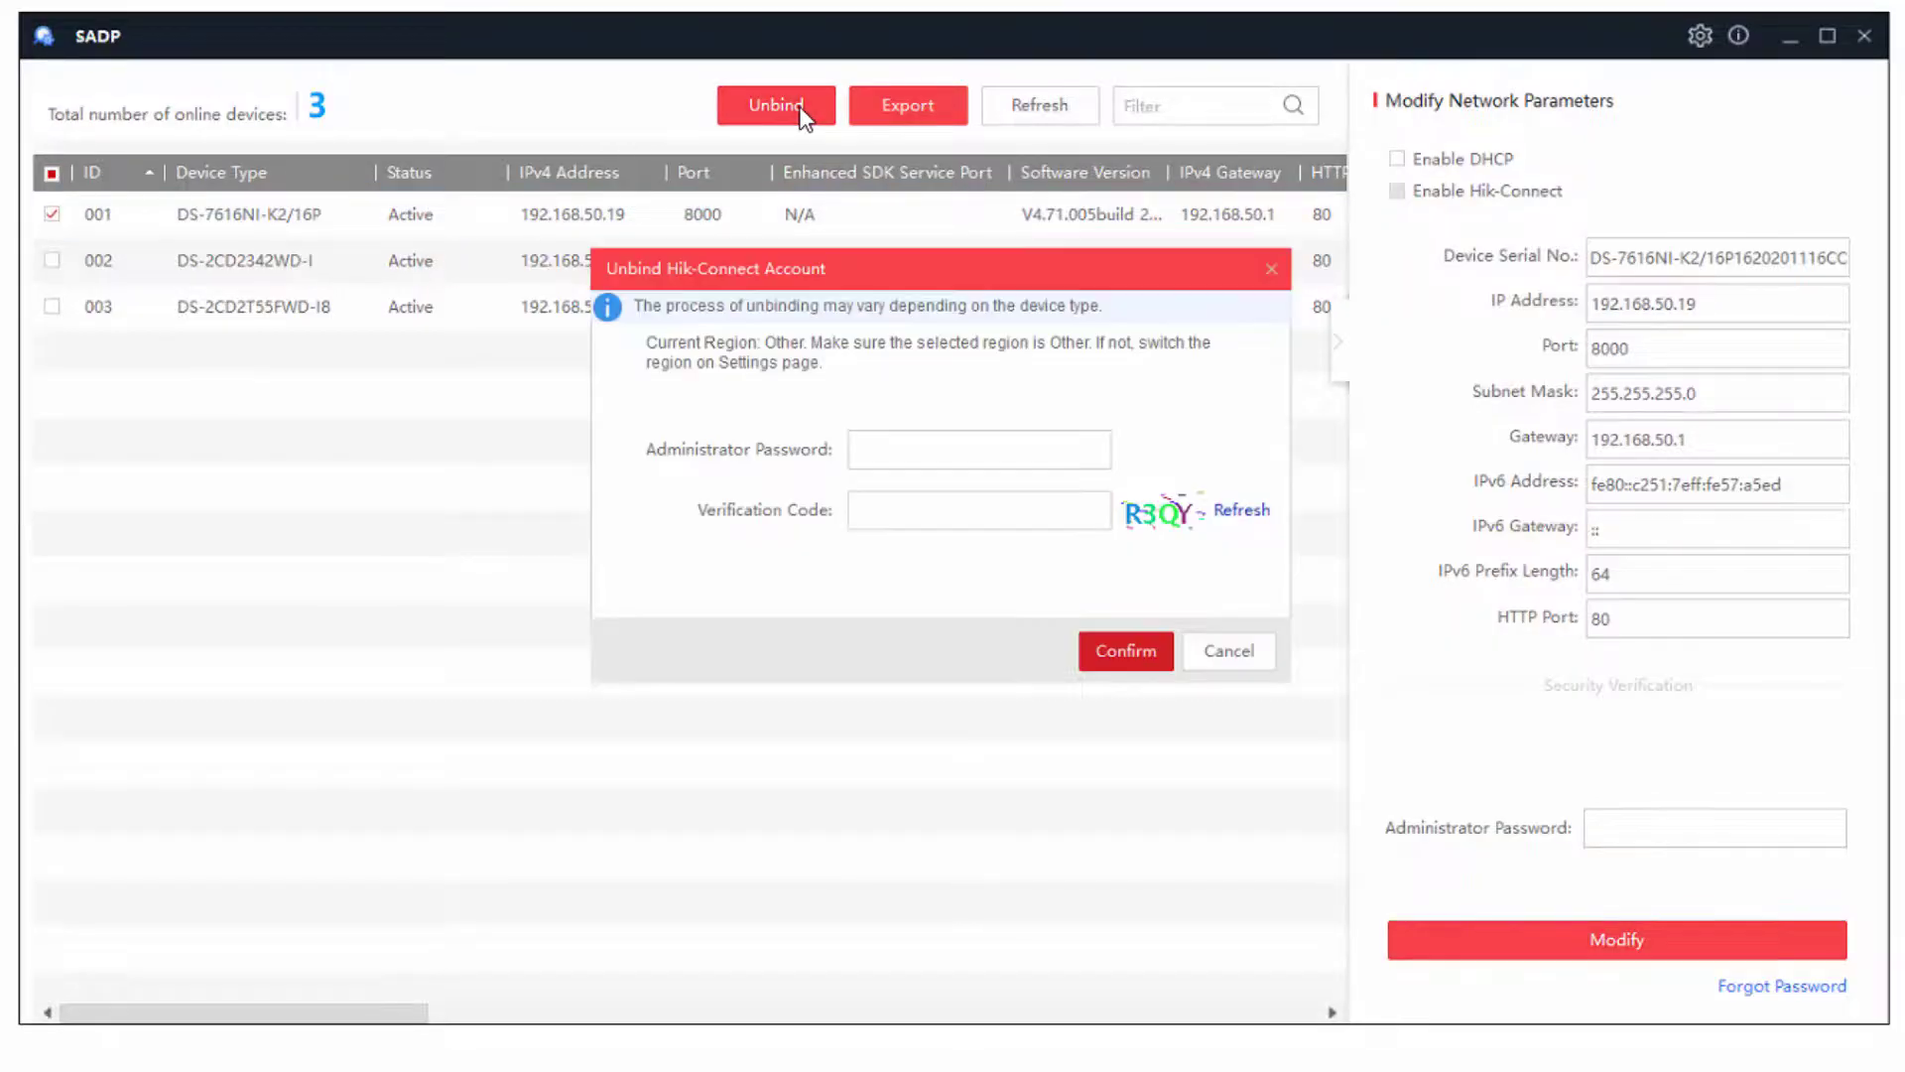
click(971, 442)
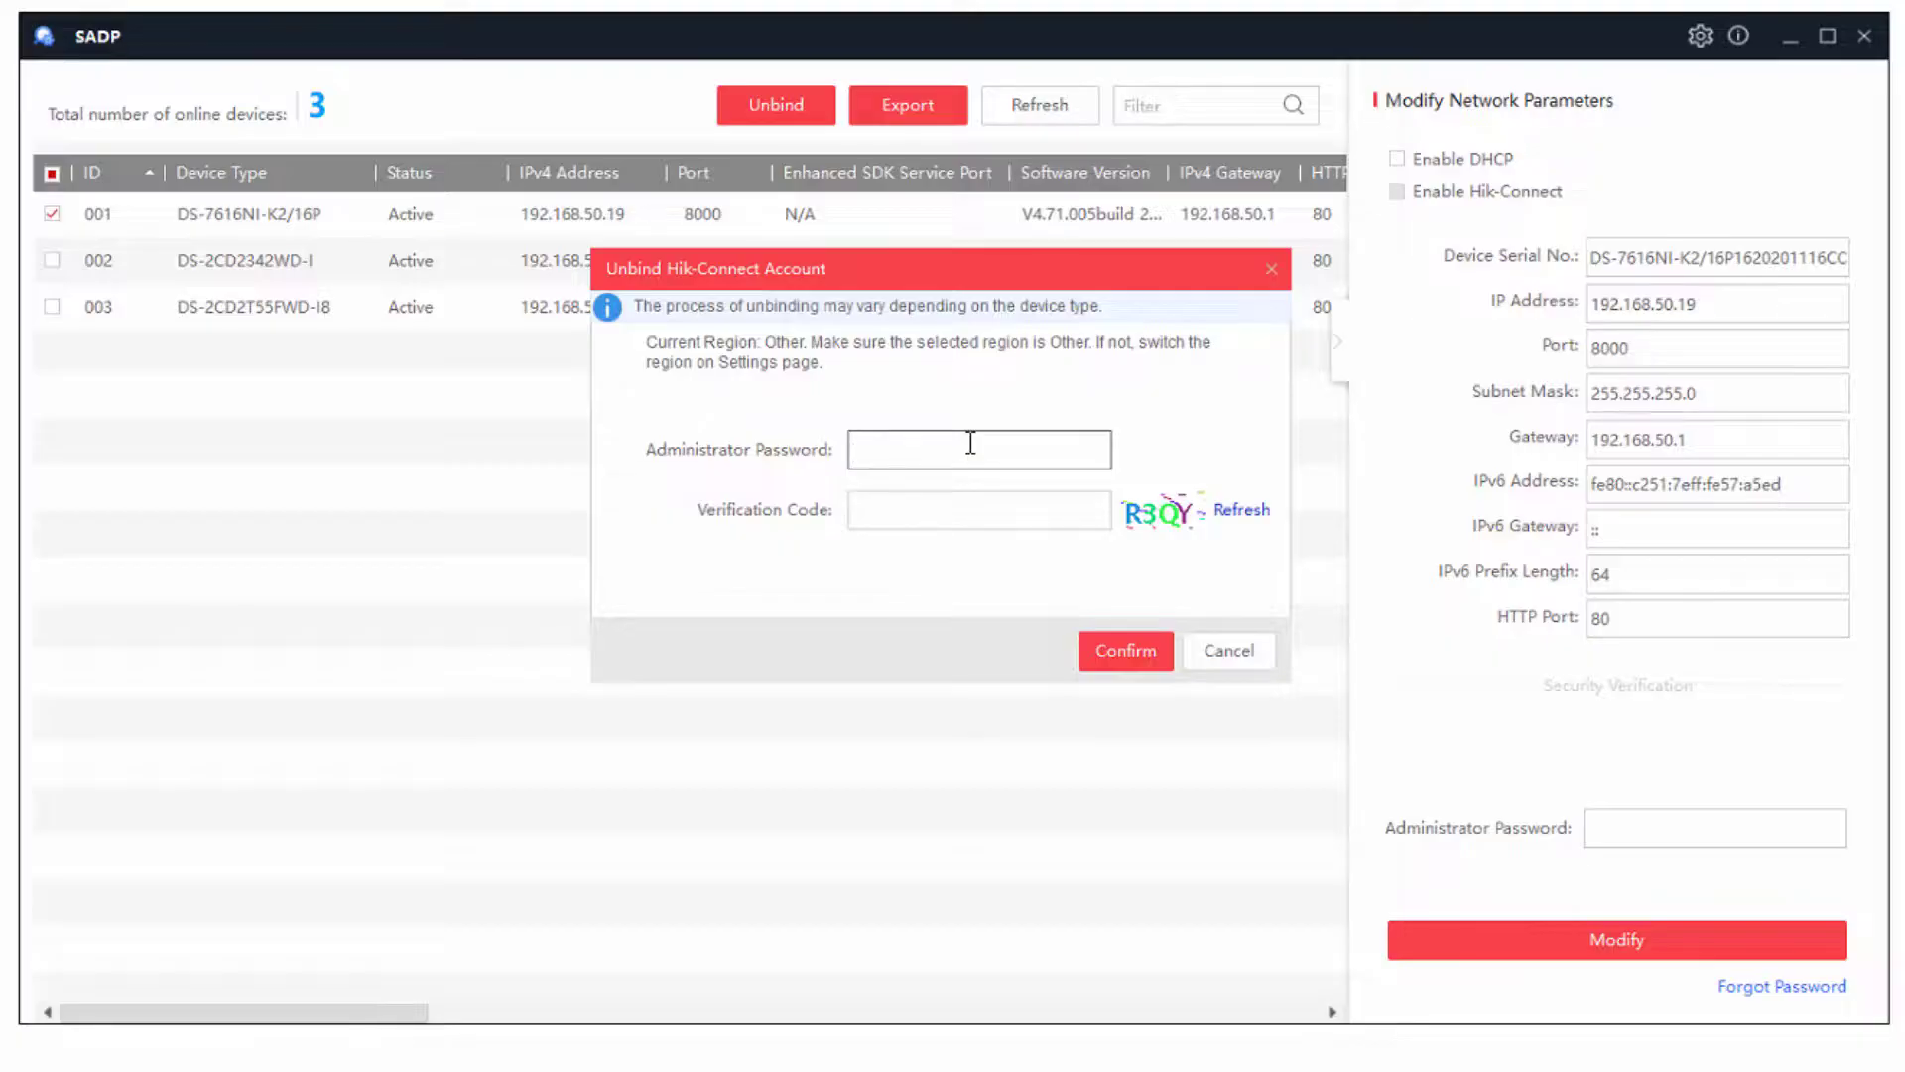
text(********)
click(967, 514)
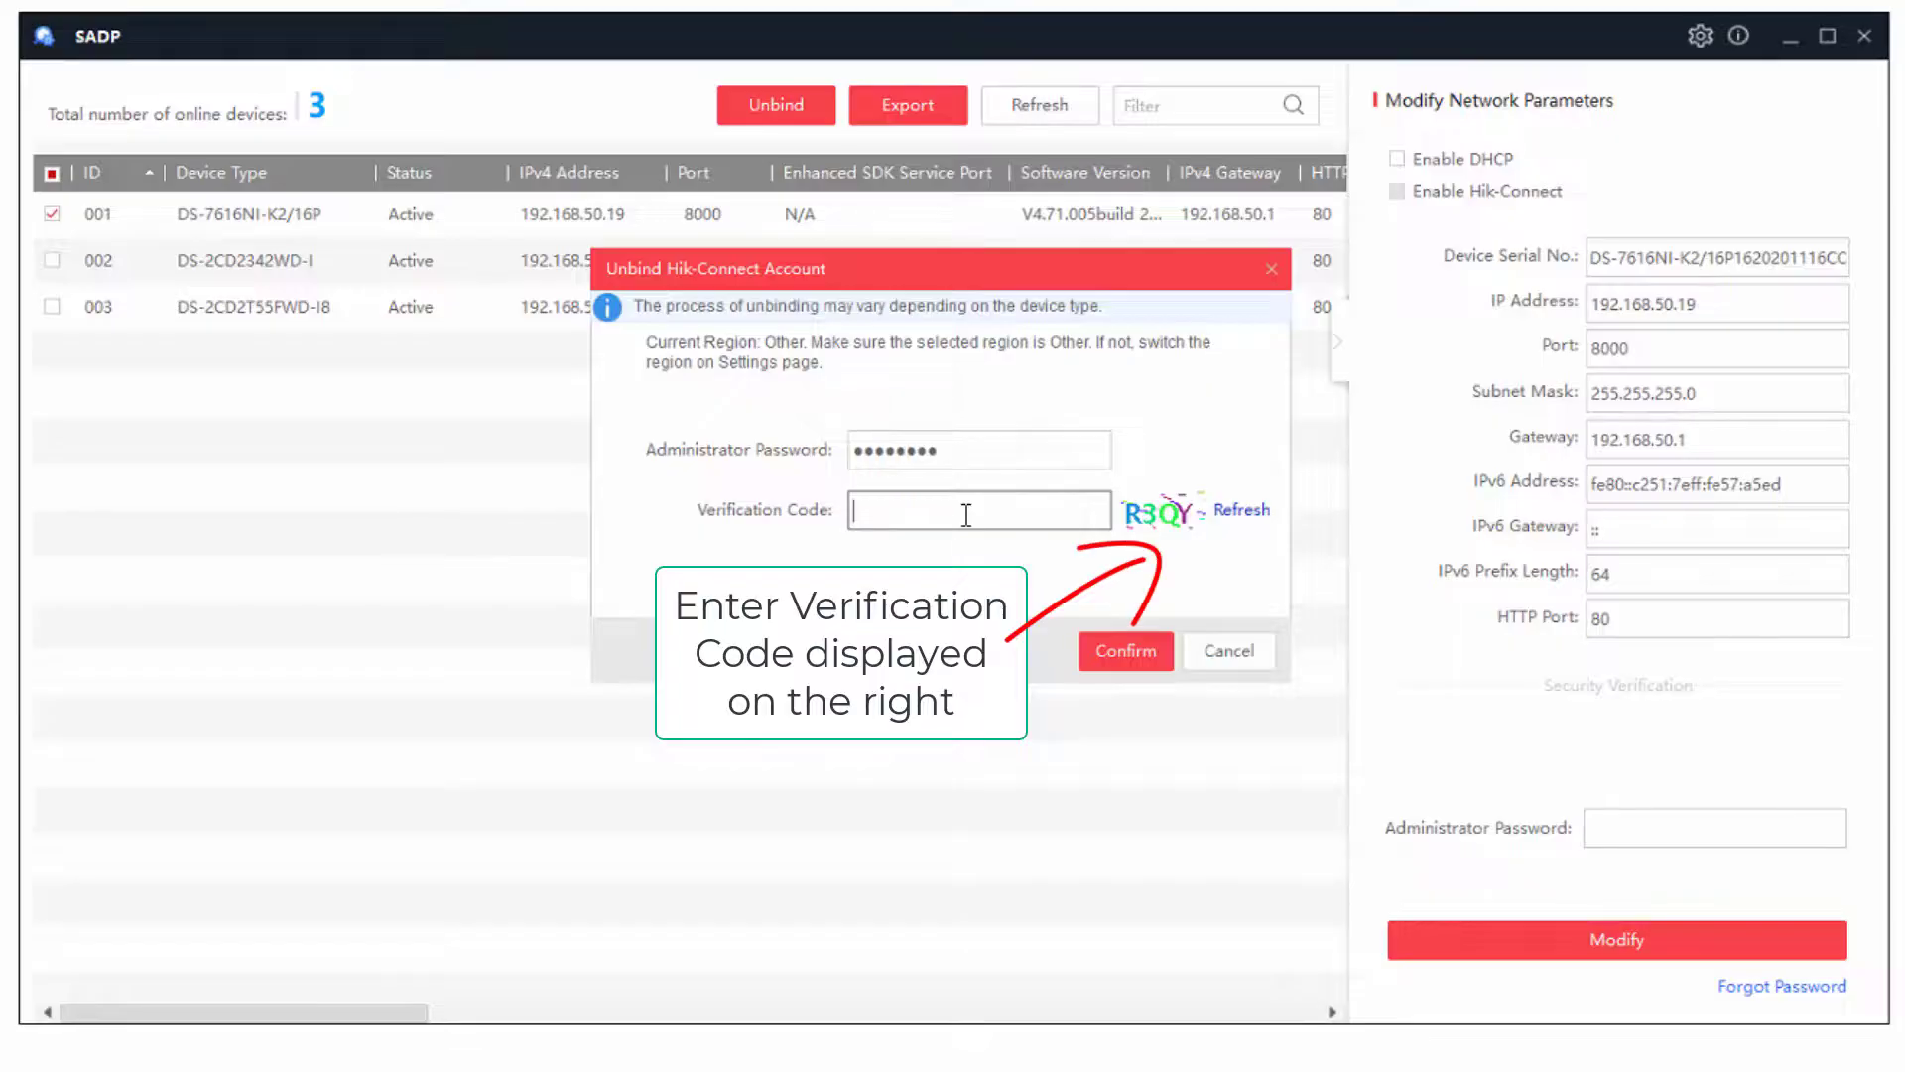
text(R3QY)
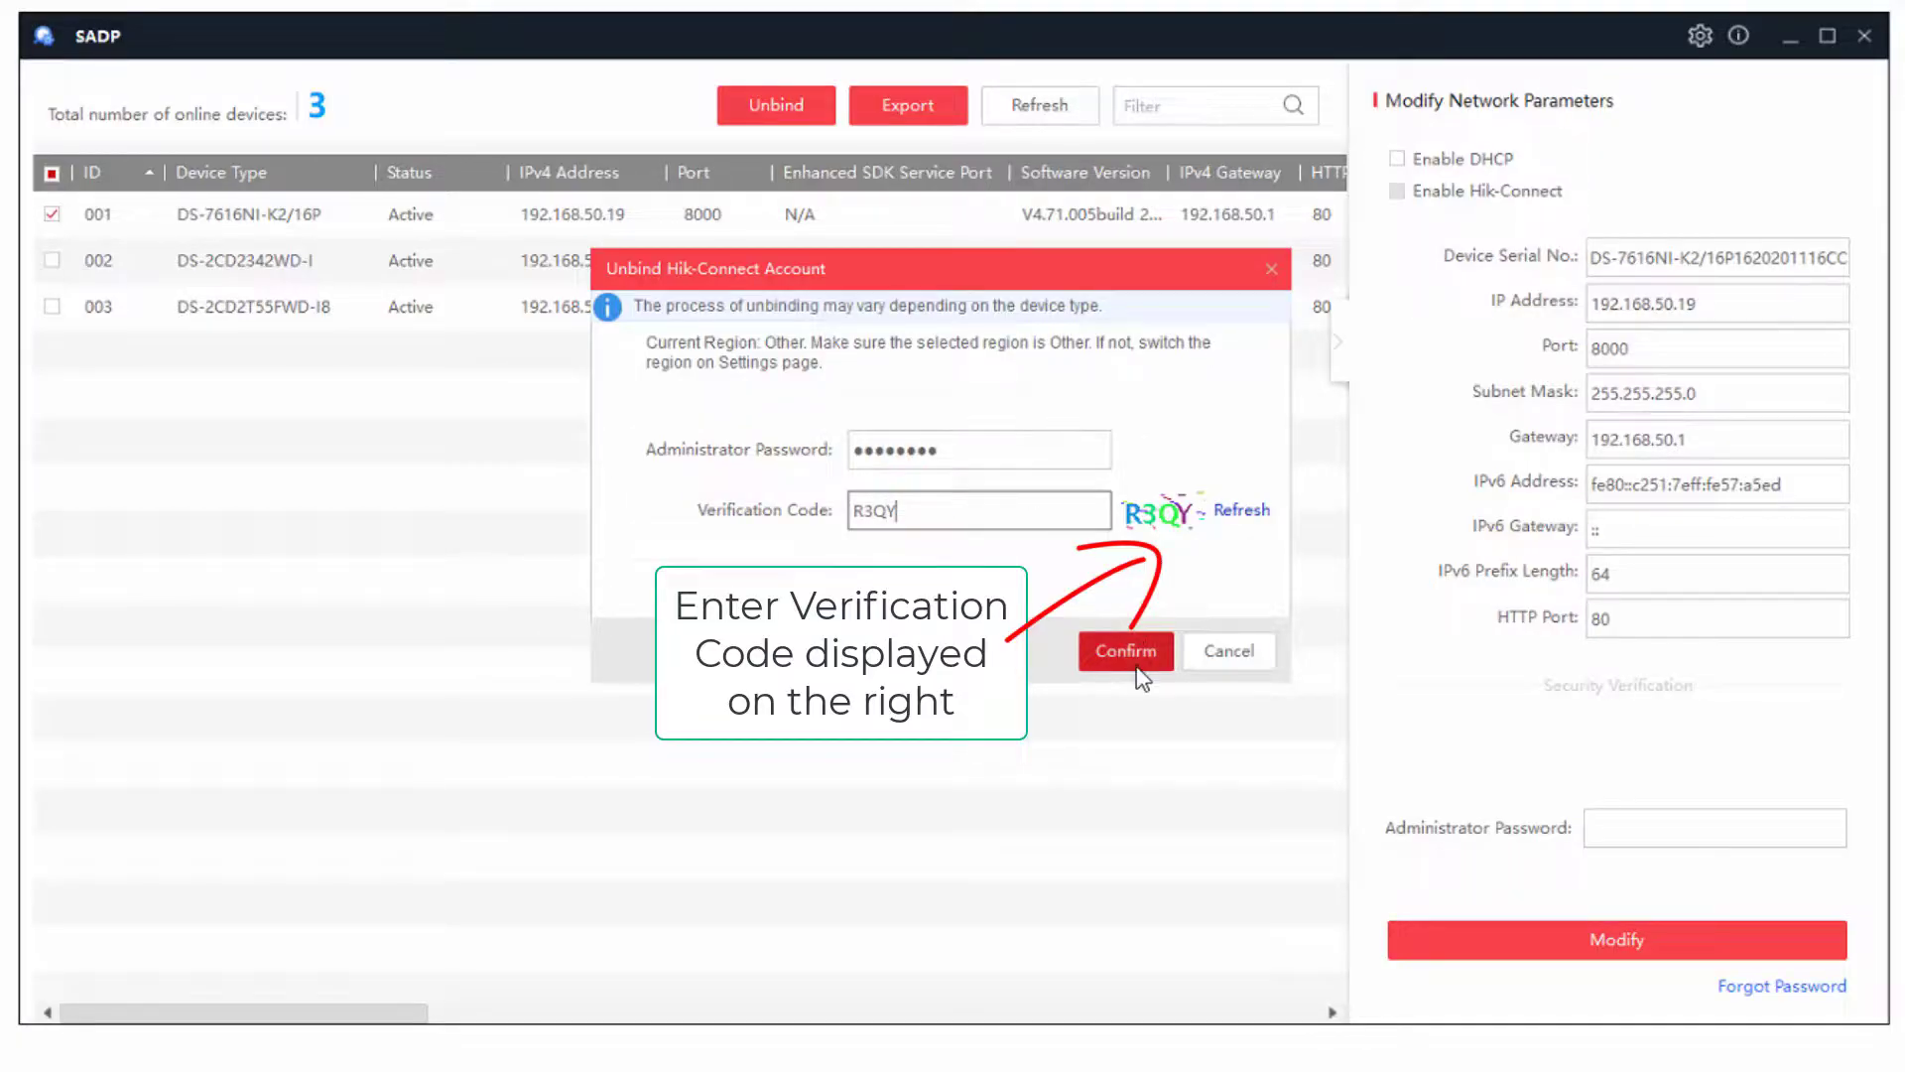
click(1140, 666)
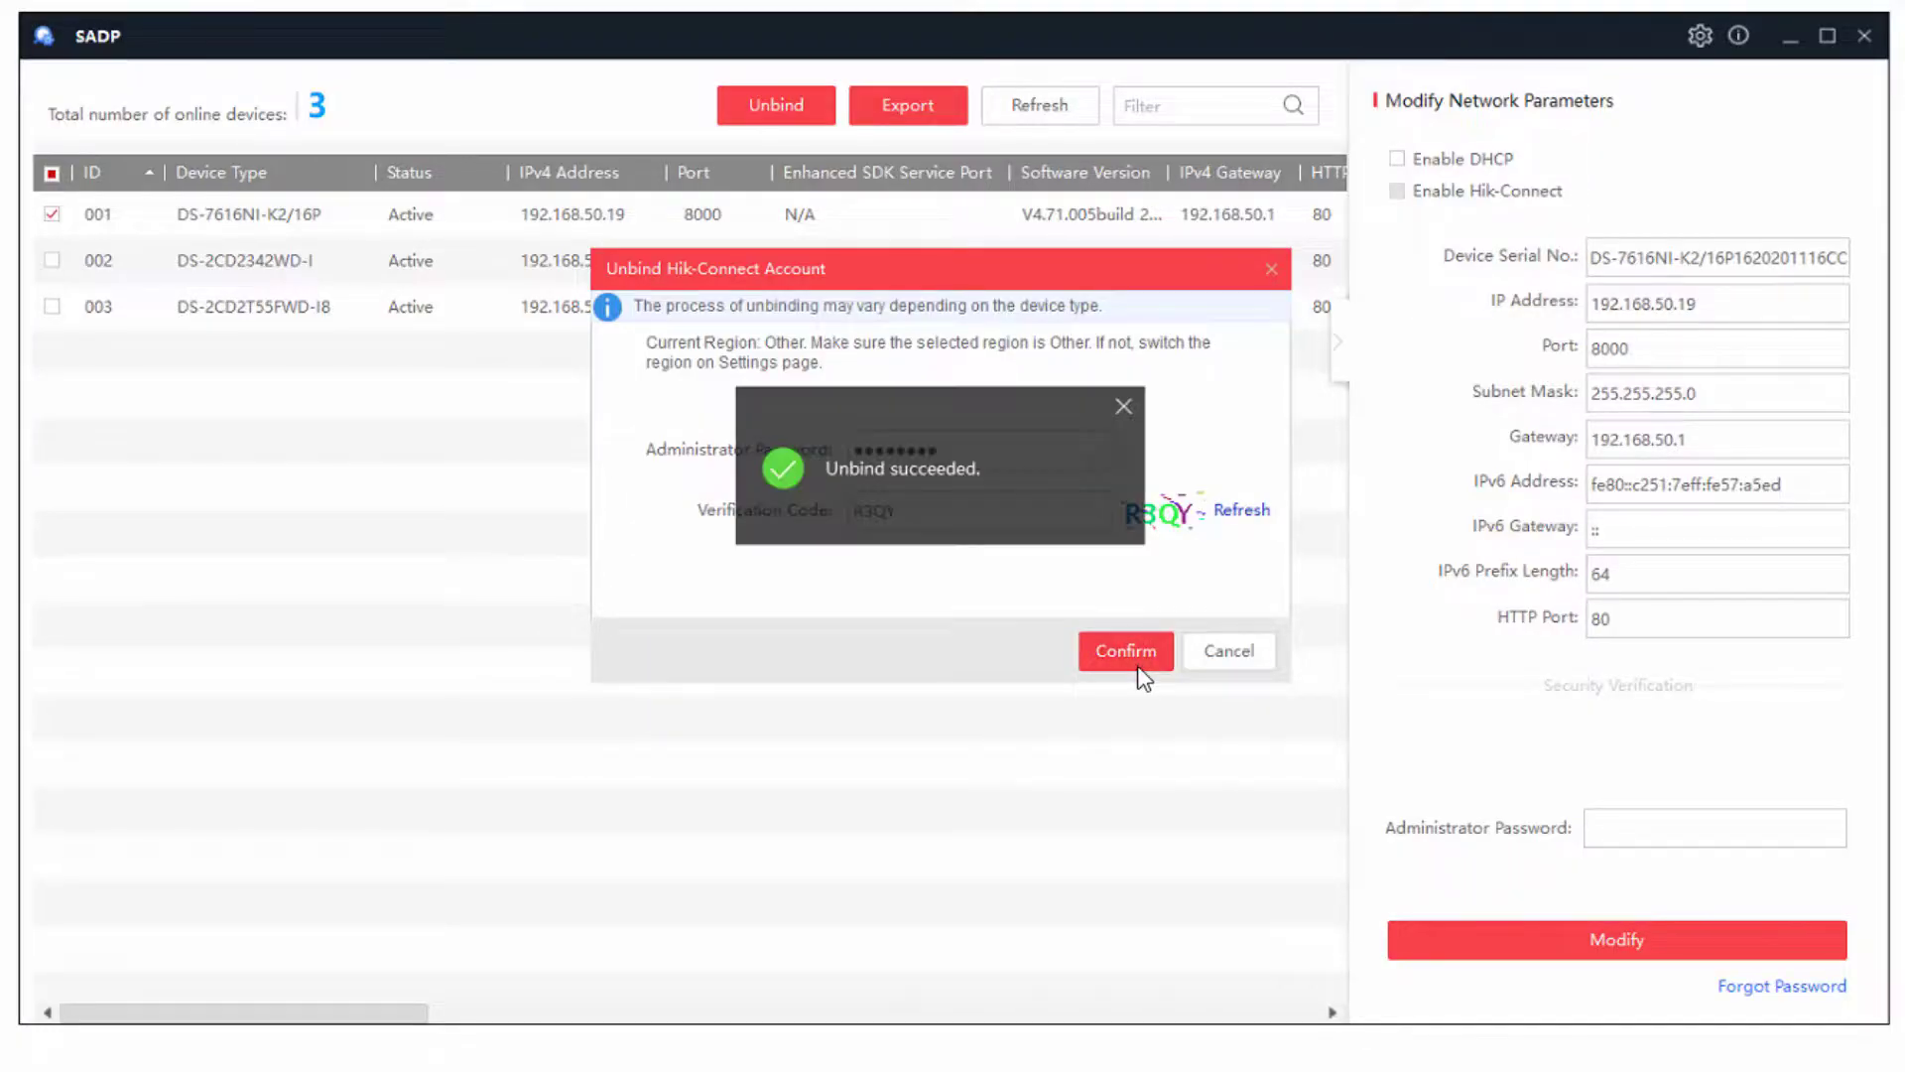
click(1125, 406)
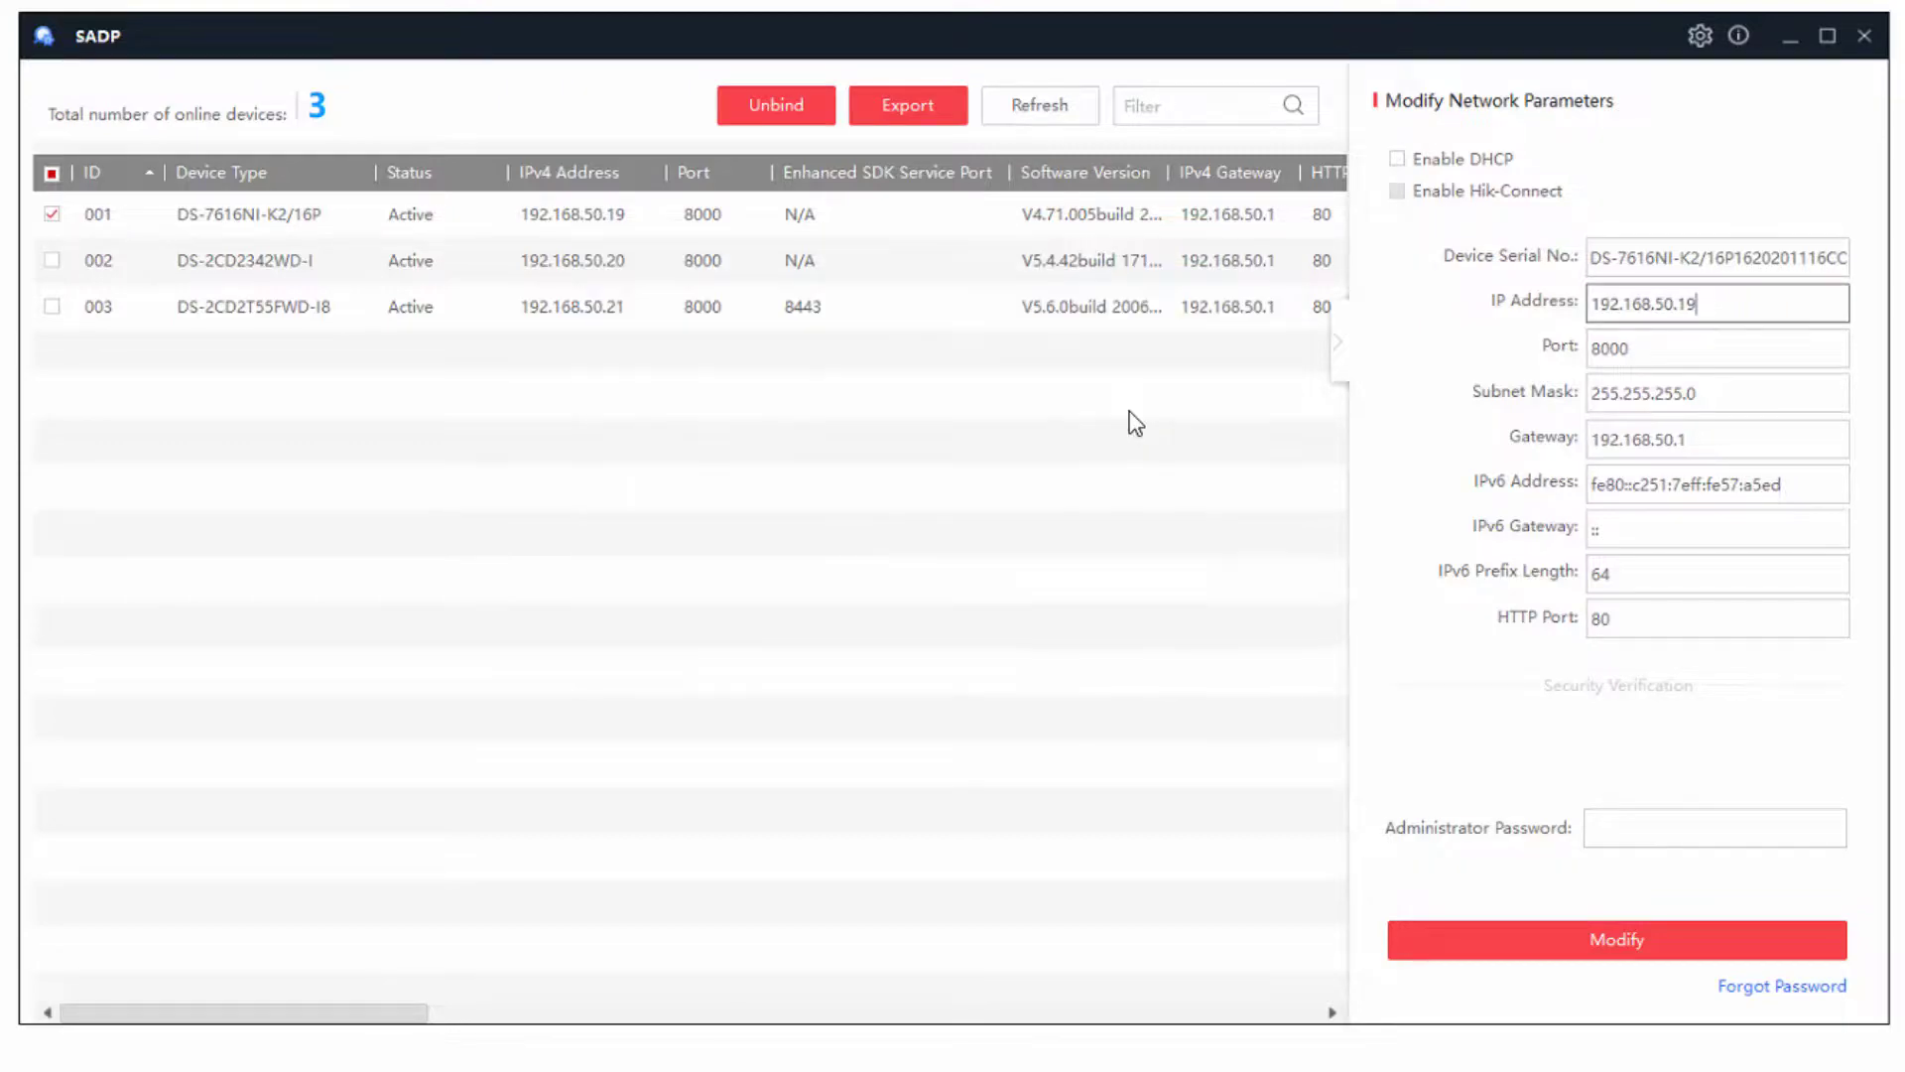
click(457, 248)
- Reselect recorder row 001 and toggle devices 002 and 003 in the selection
click(412, 224)
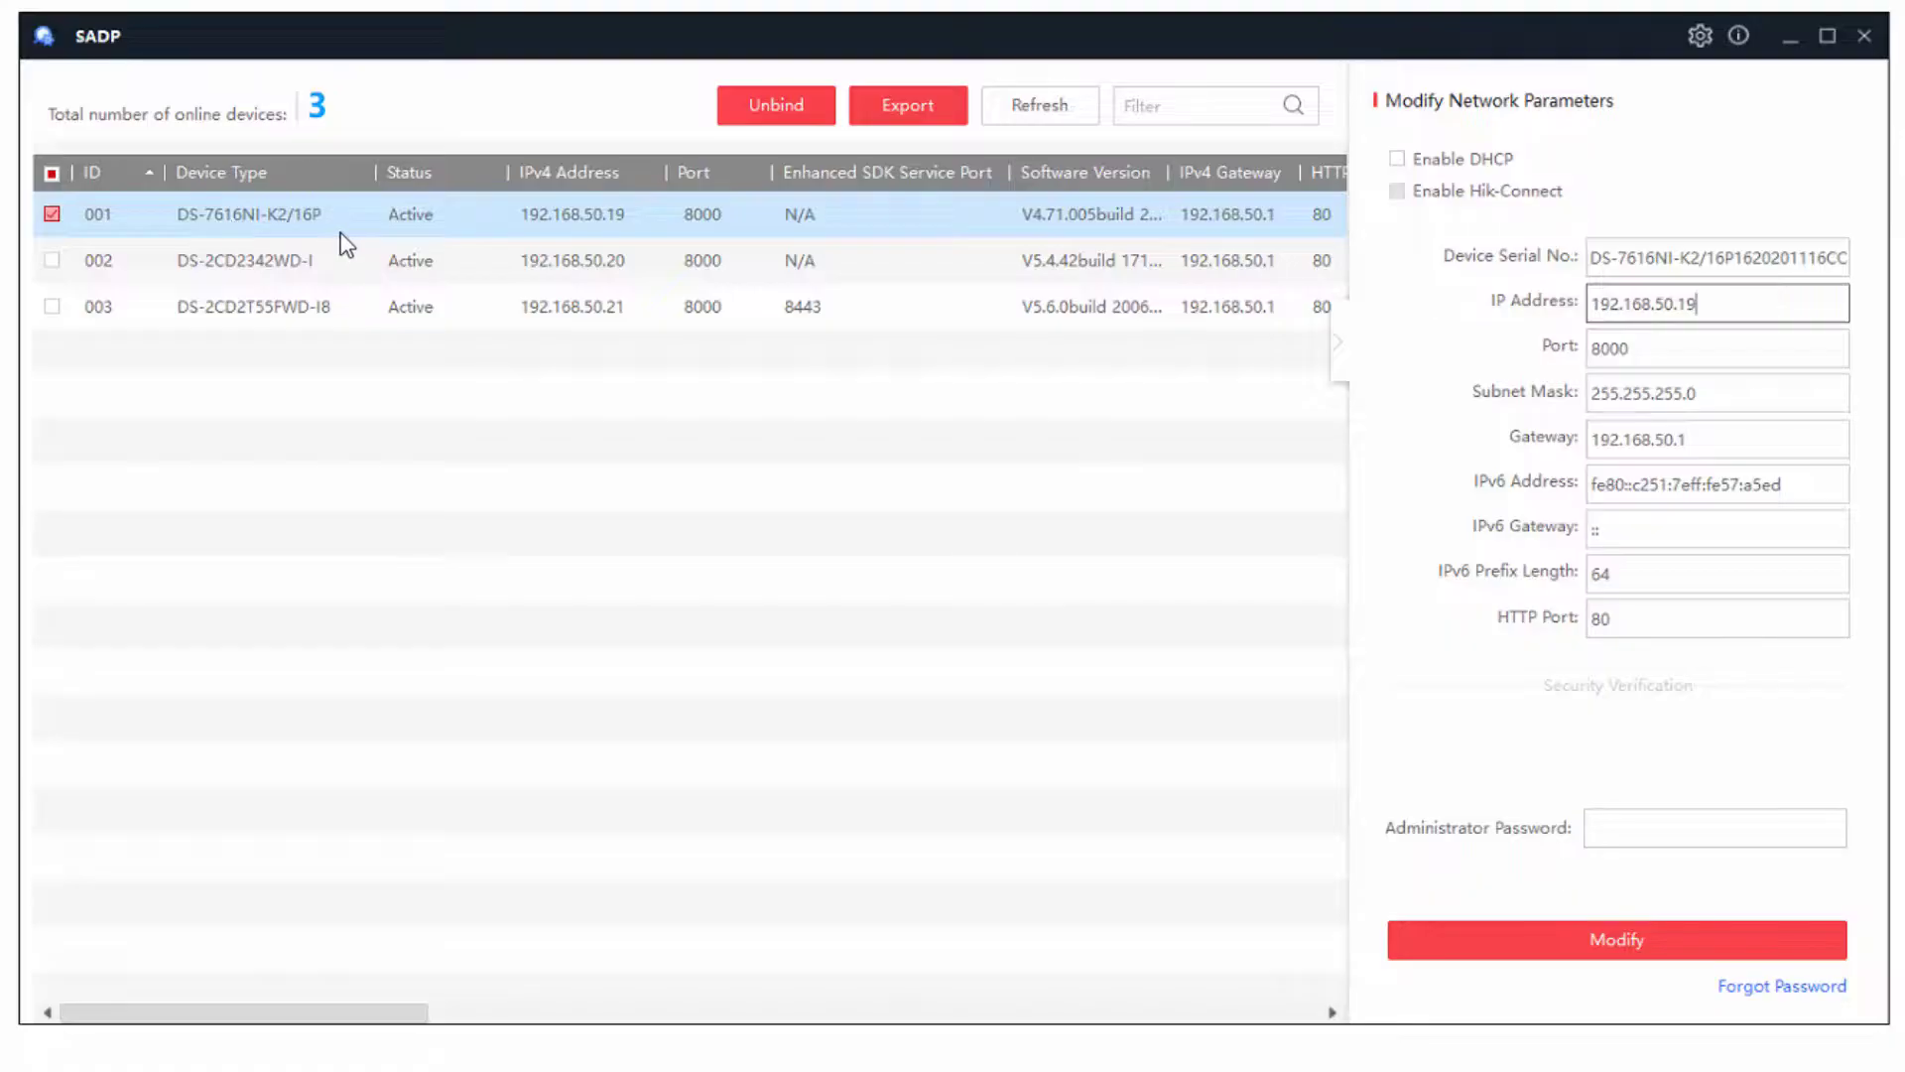
click(52, 214)
click(229, 305)
key(Up)
key(Up)
key(Down)
key(Up)
- Select all three devices and export them as the CSV file mycameralist to C:\
click(51, 177)
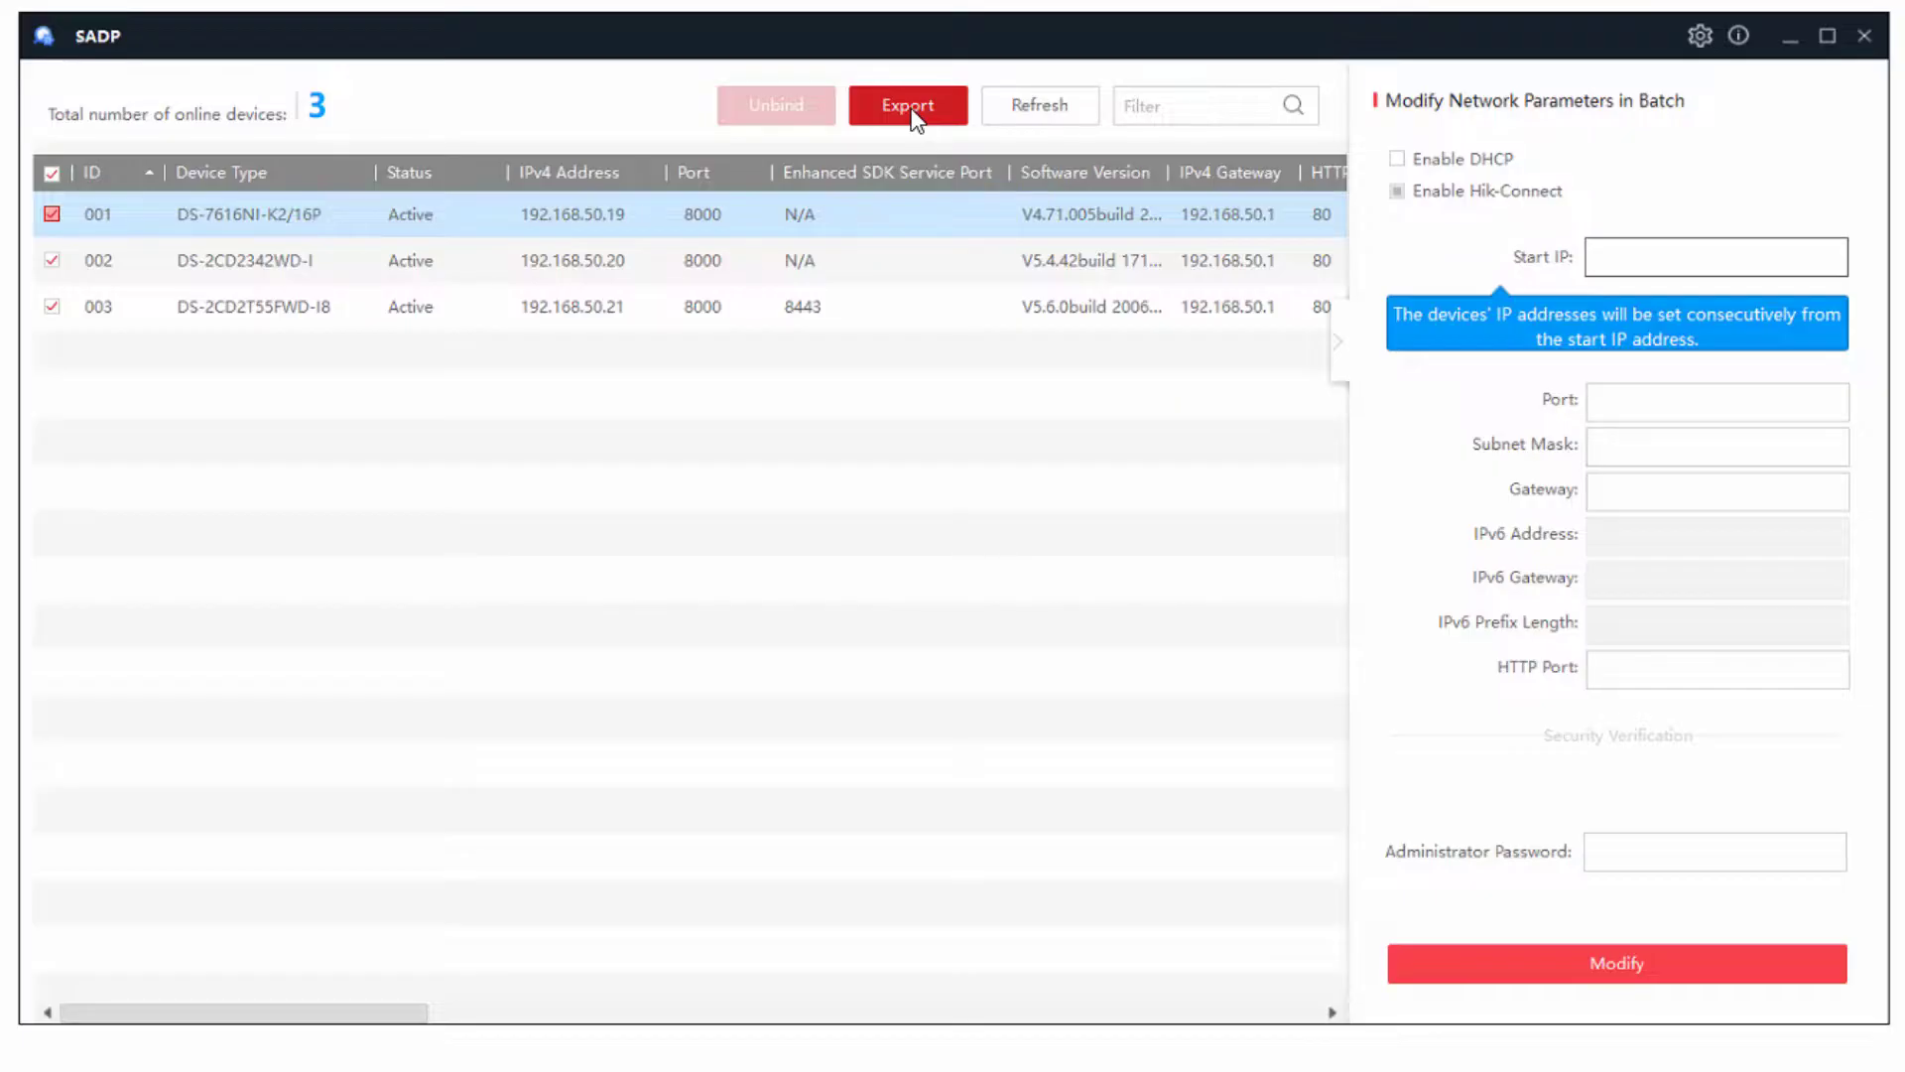
click(911, 109)
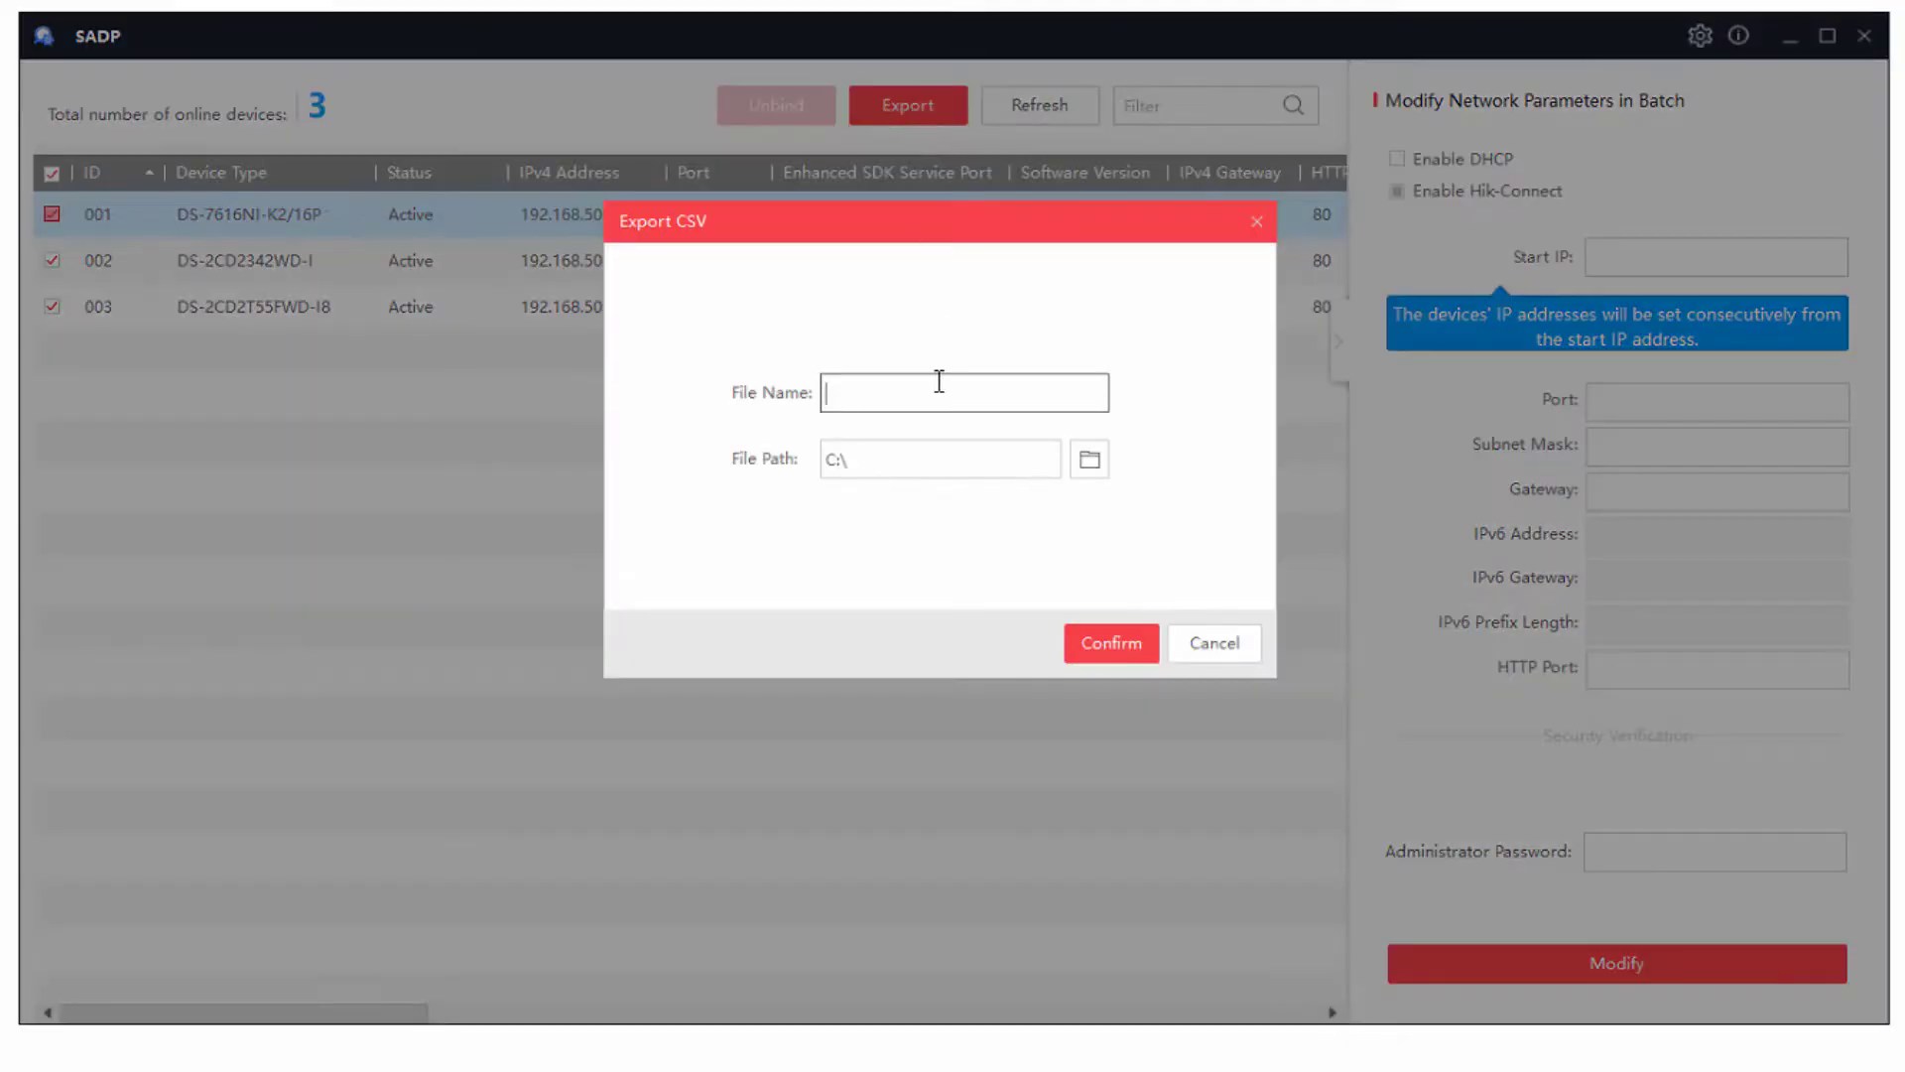
text(mycameralist)
click(1104, 644)
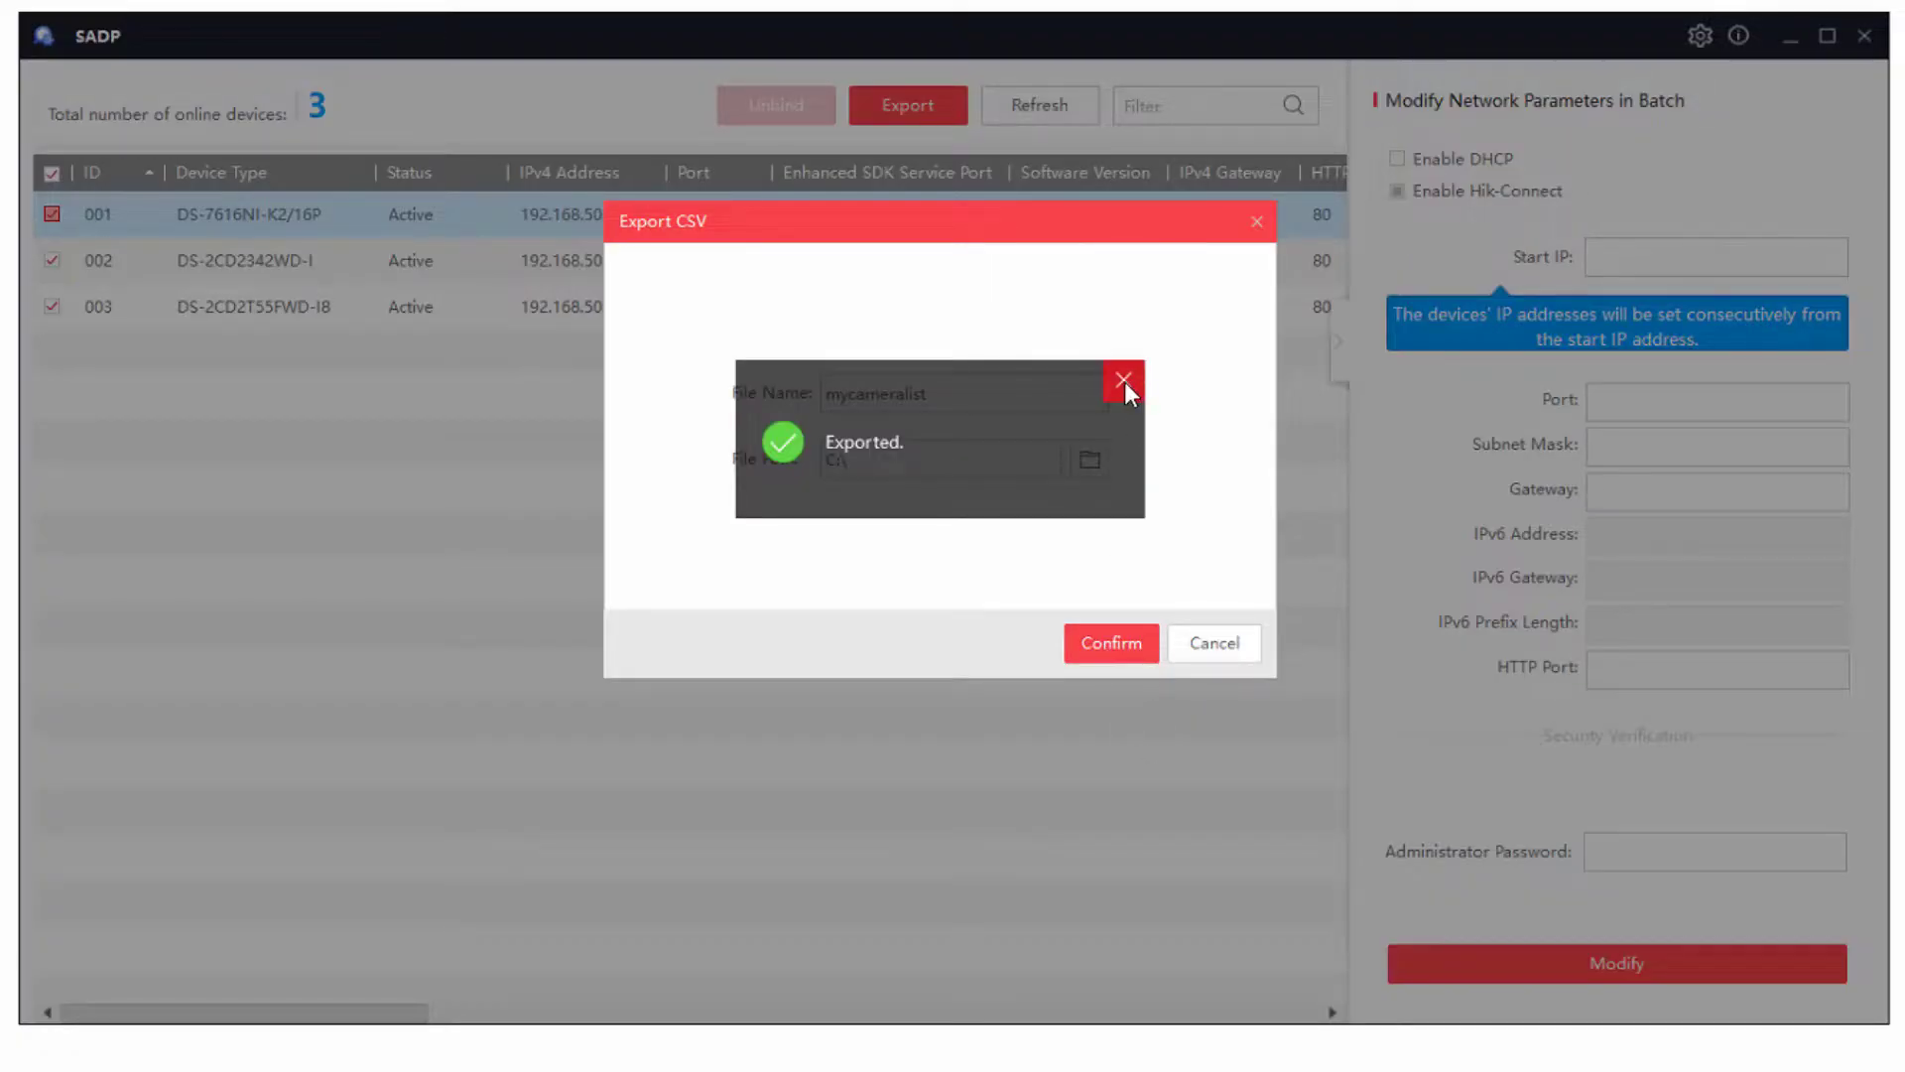
click(1123, 381)
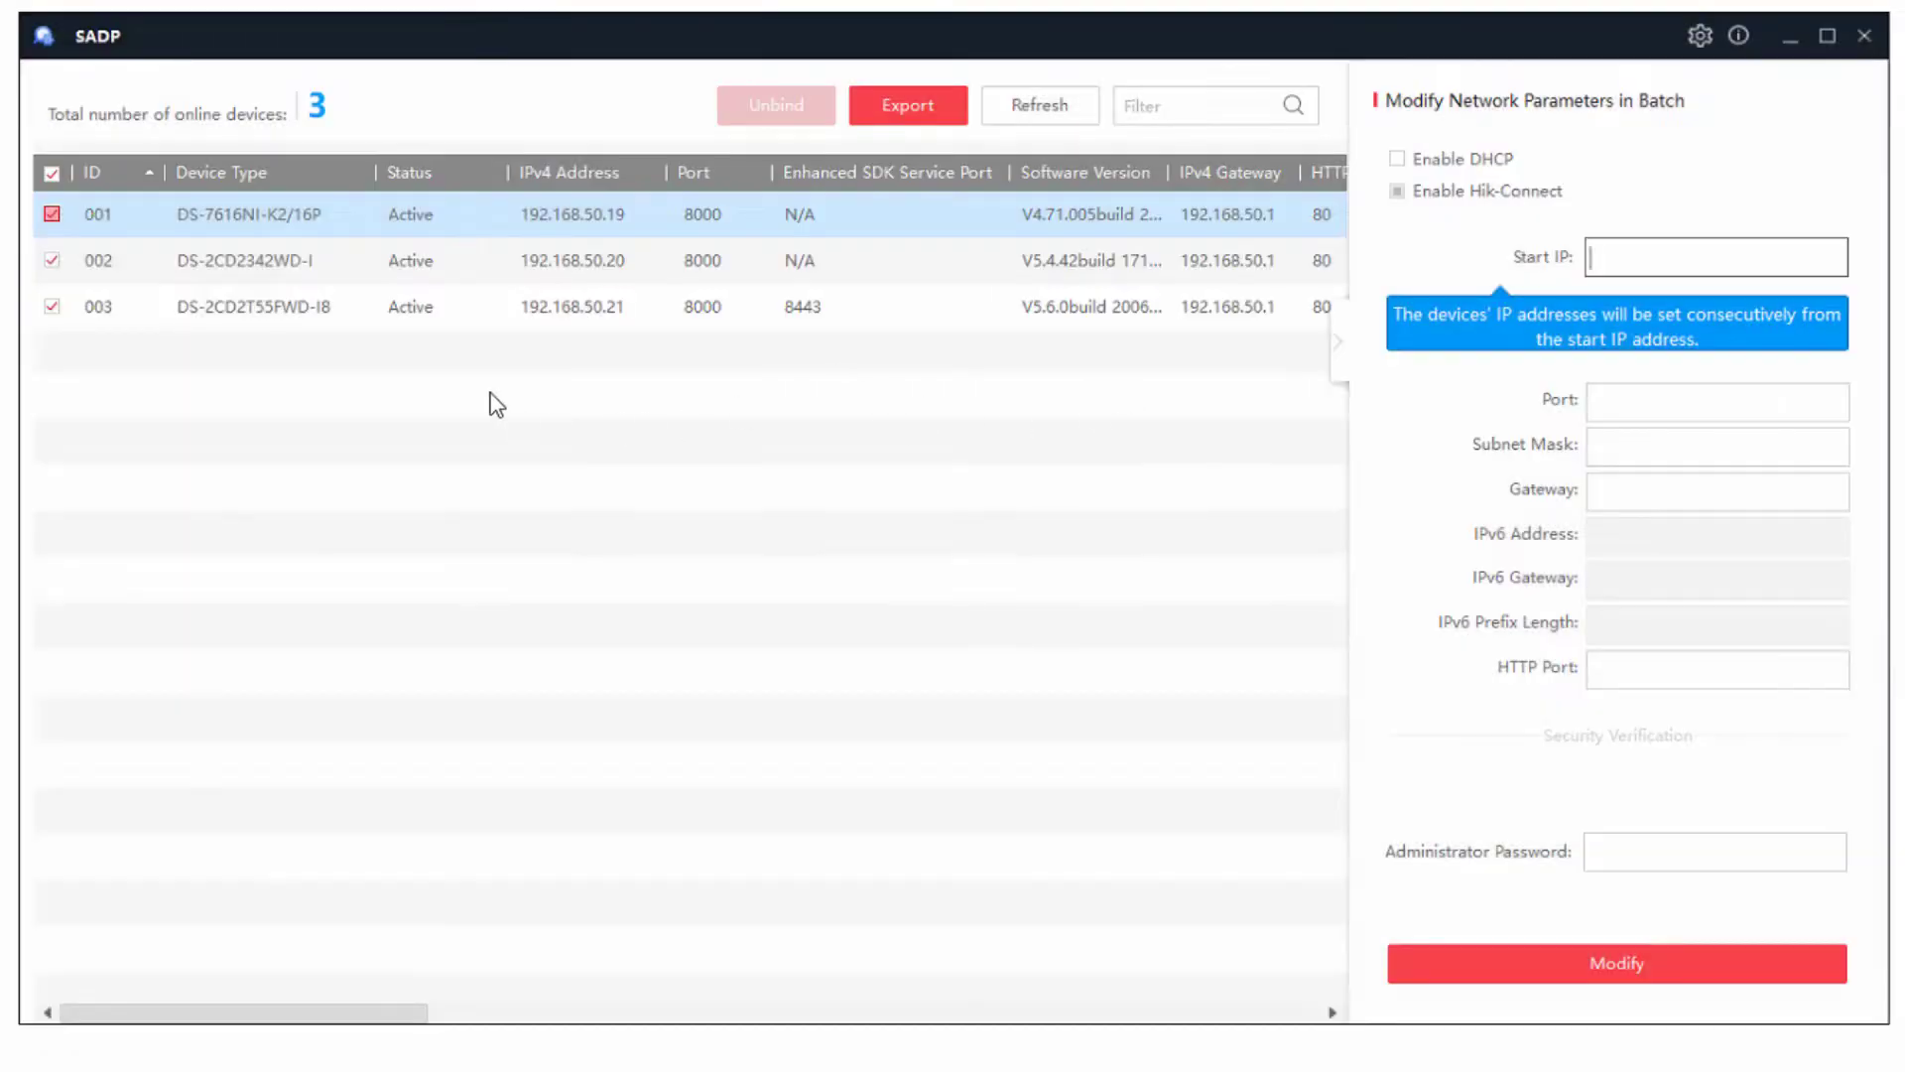
- Deselect all devices, then widen the Software Version and MAC Address columns to show full values
click(51, 173)
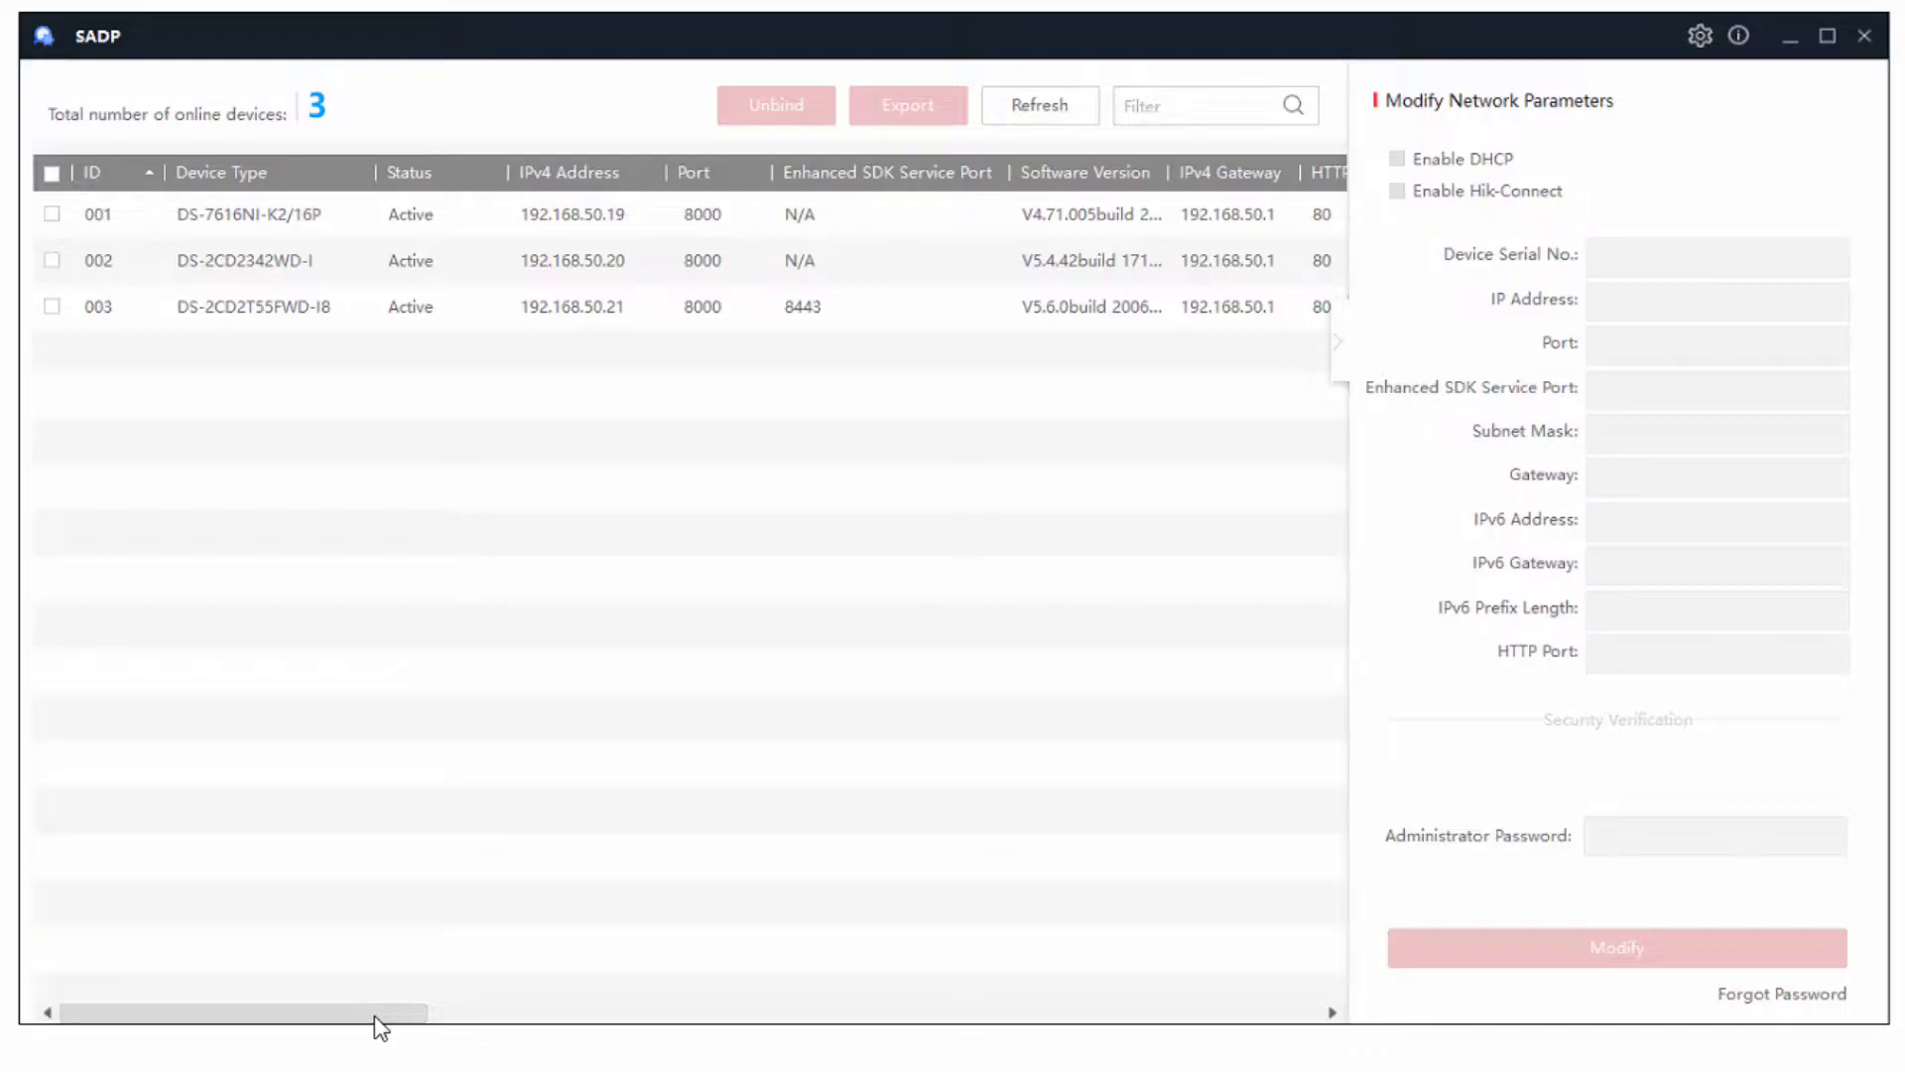
drag(377, 1015, 515, 992)
click(573, 326)
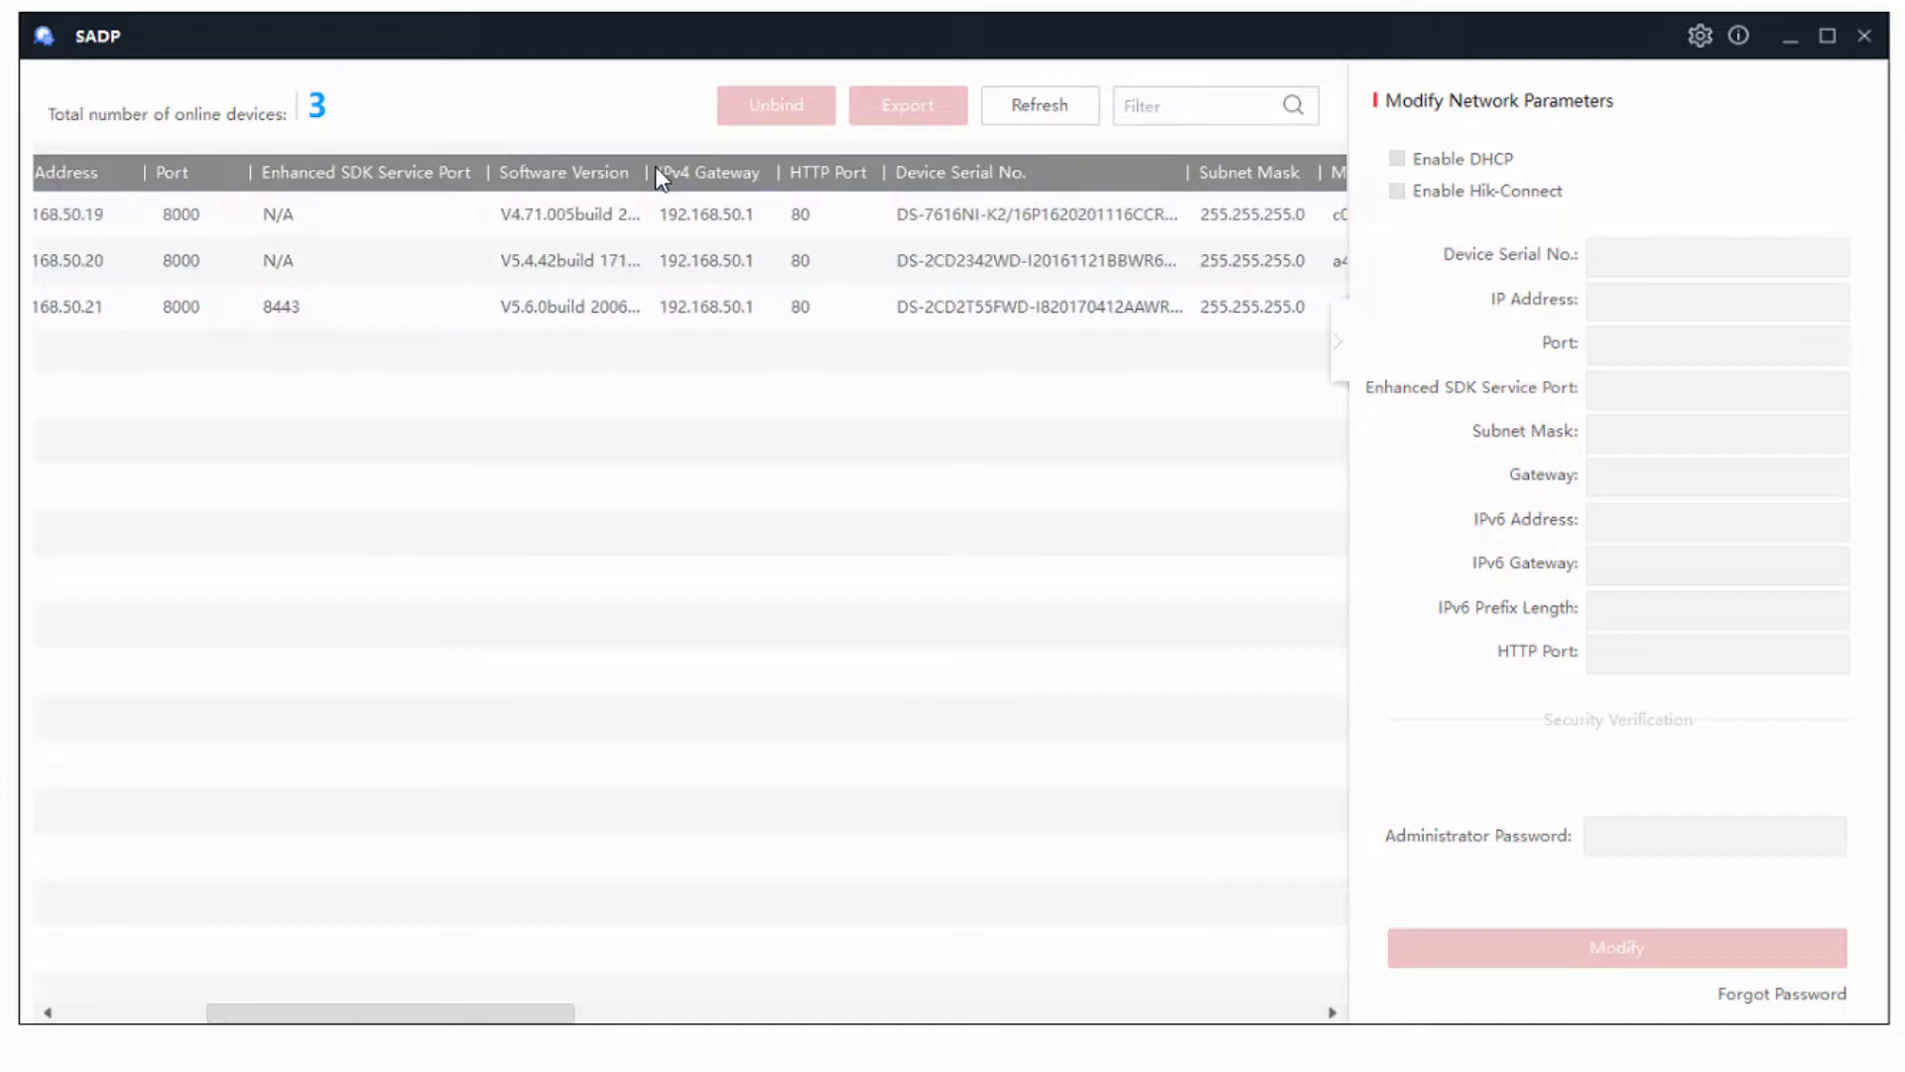
drag(647, 164, 707, 165)
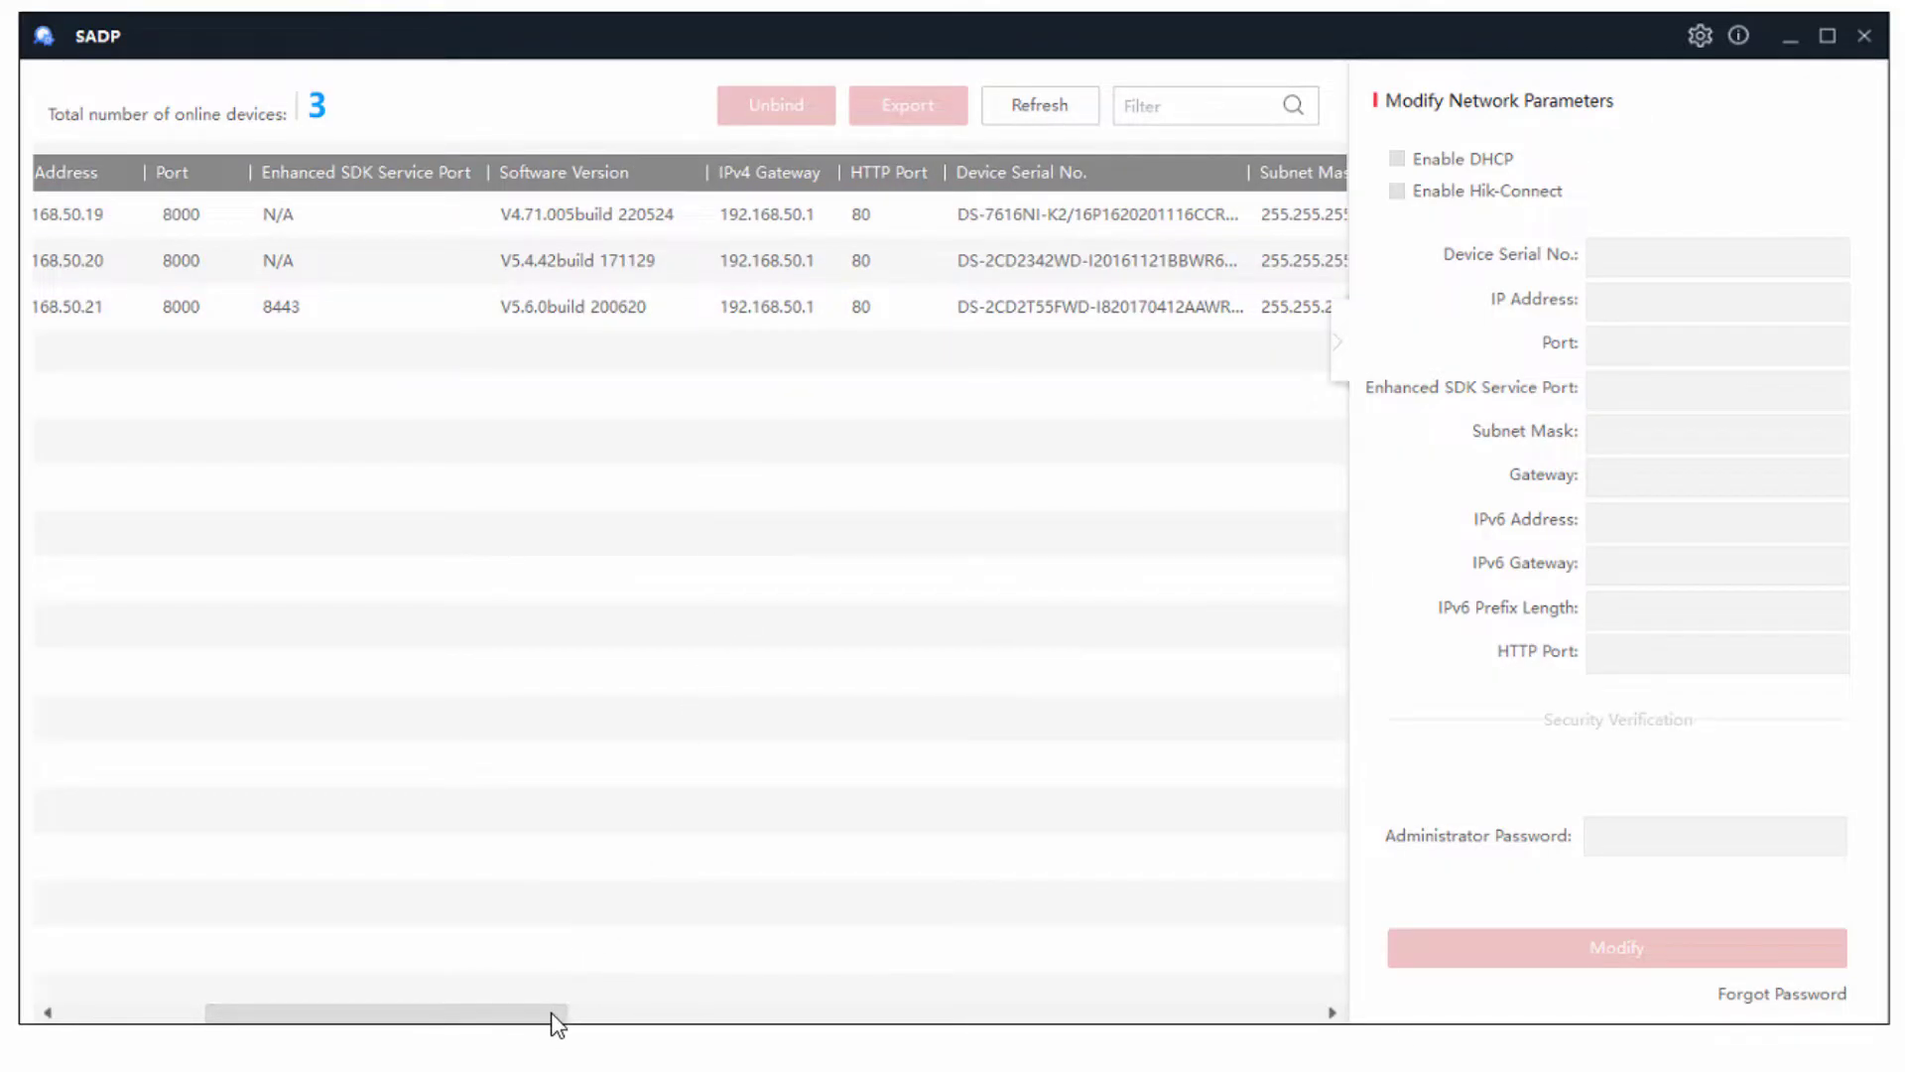
drag(554, 1012, 739, 1012)
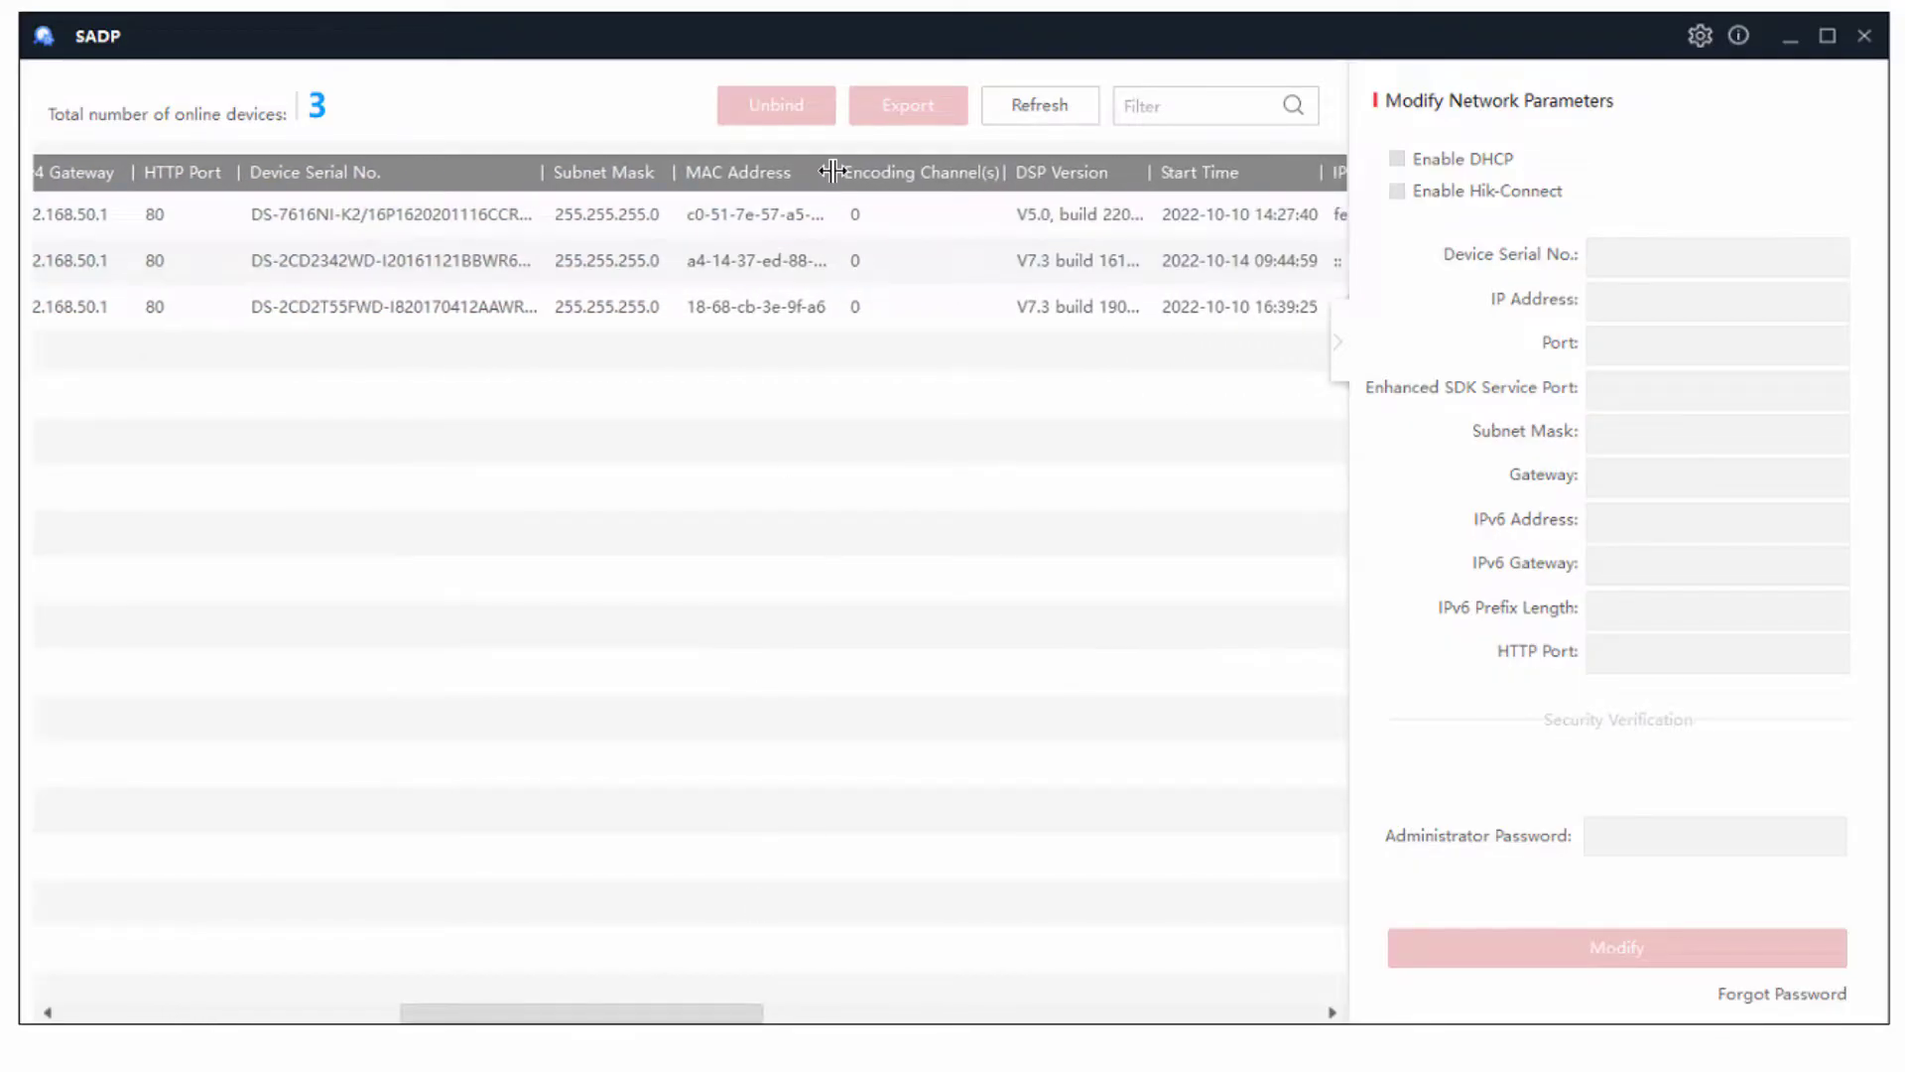
mouse_move(831, 172)
mouse_down()
mouse_move(906, 172)
mouse_move(866, 176)
mouse_up()
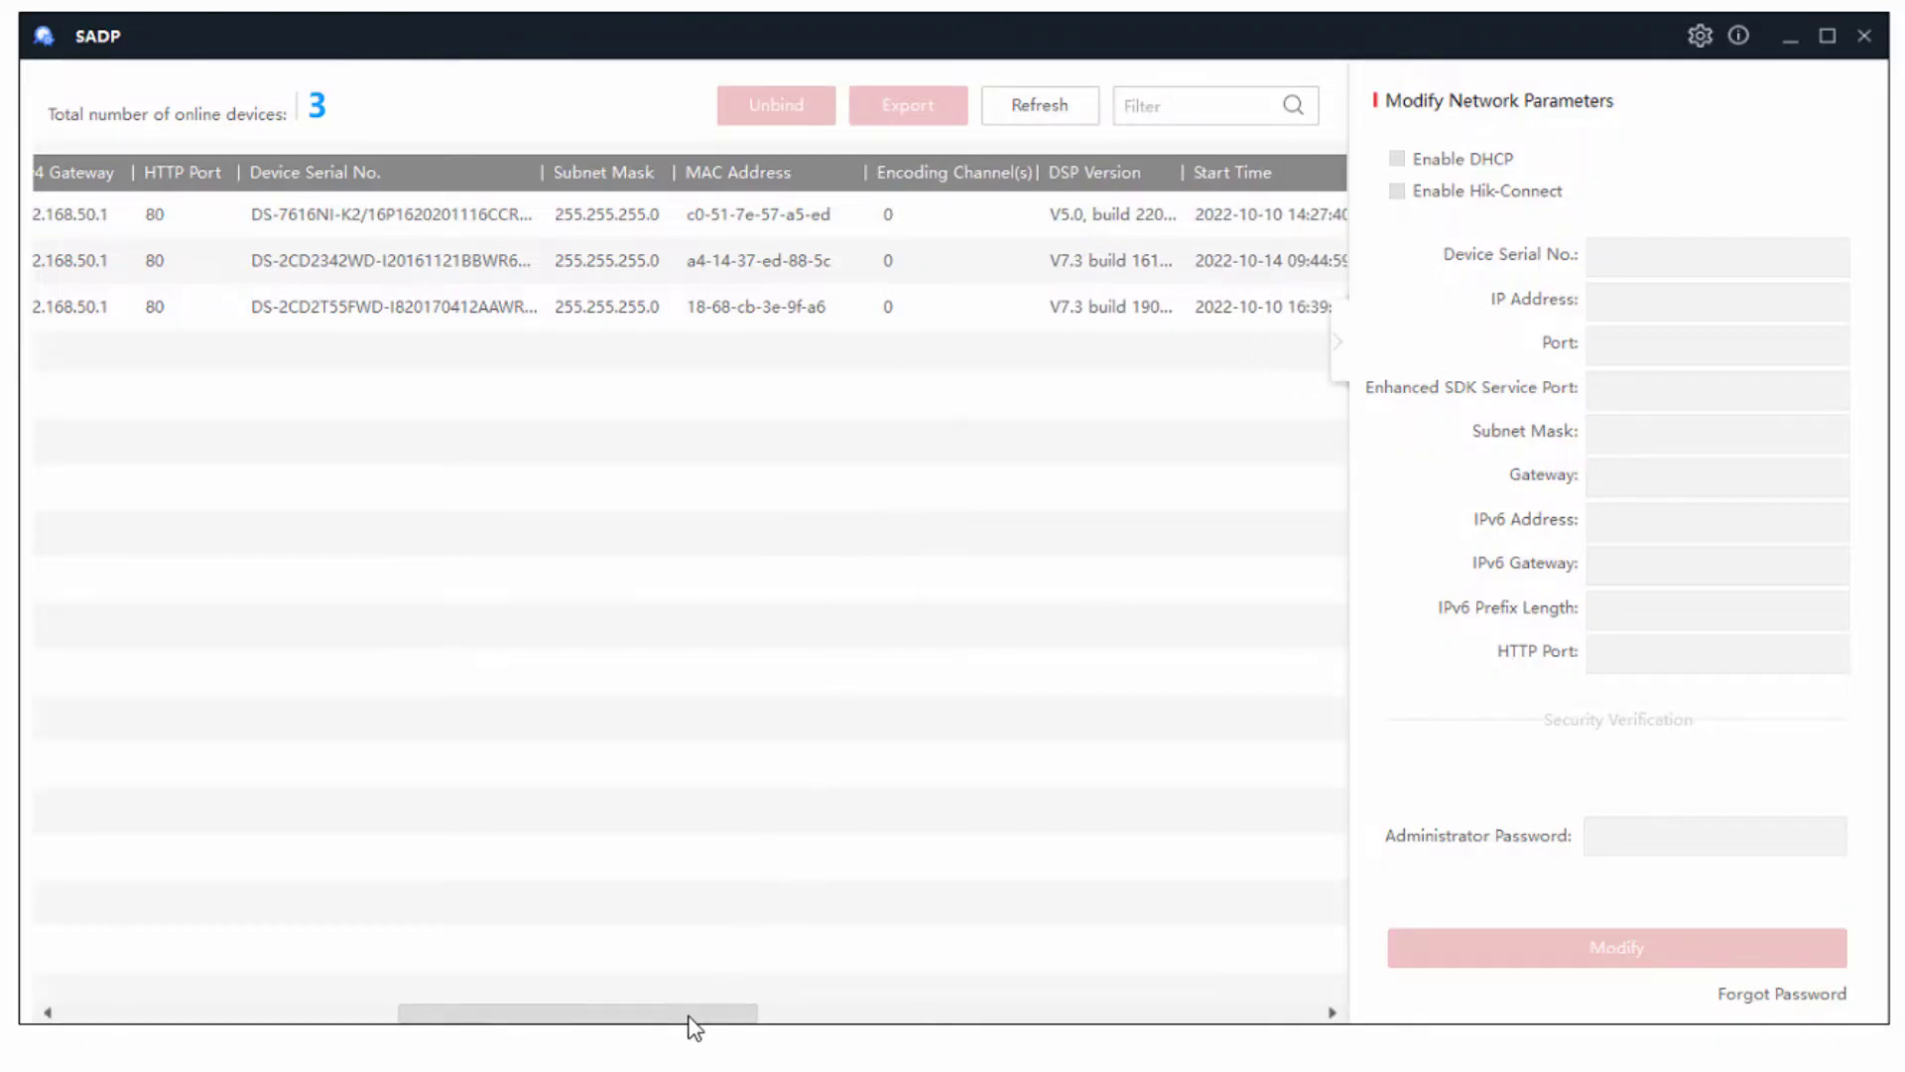
drag(689, 1016, 242, 1020)
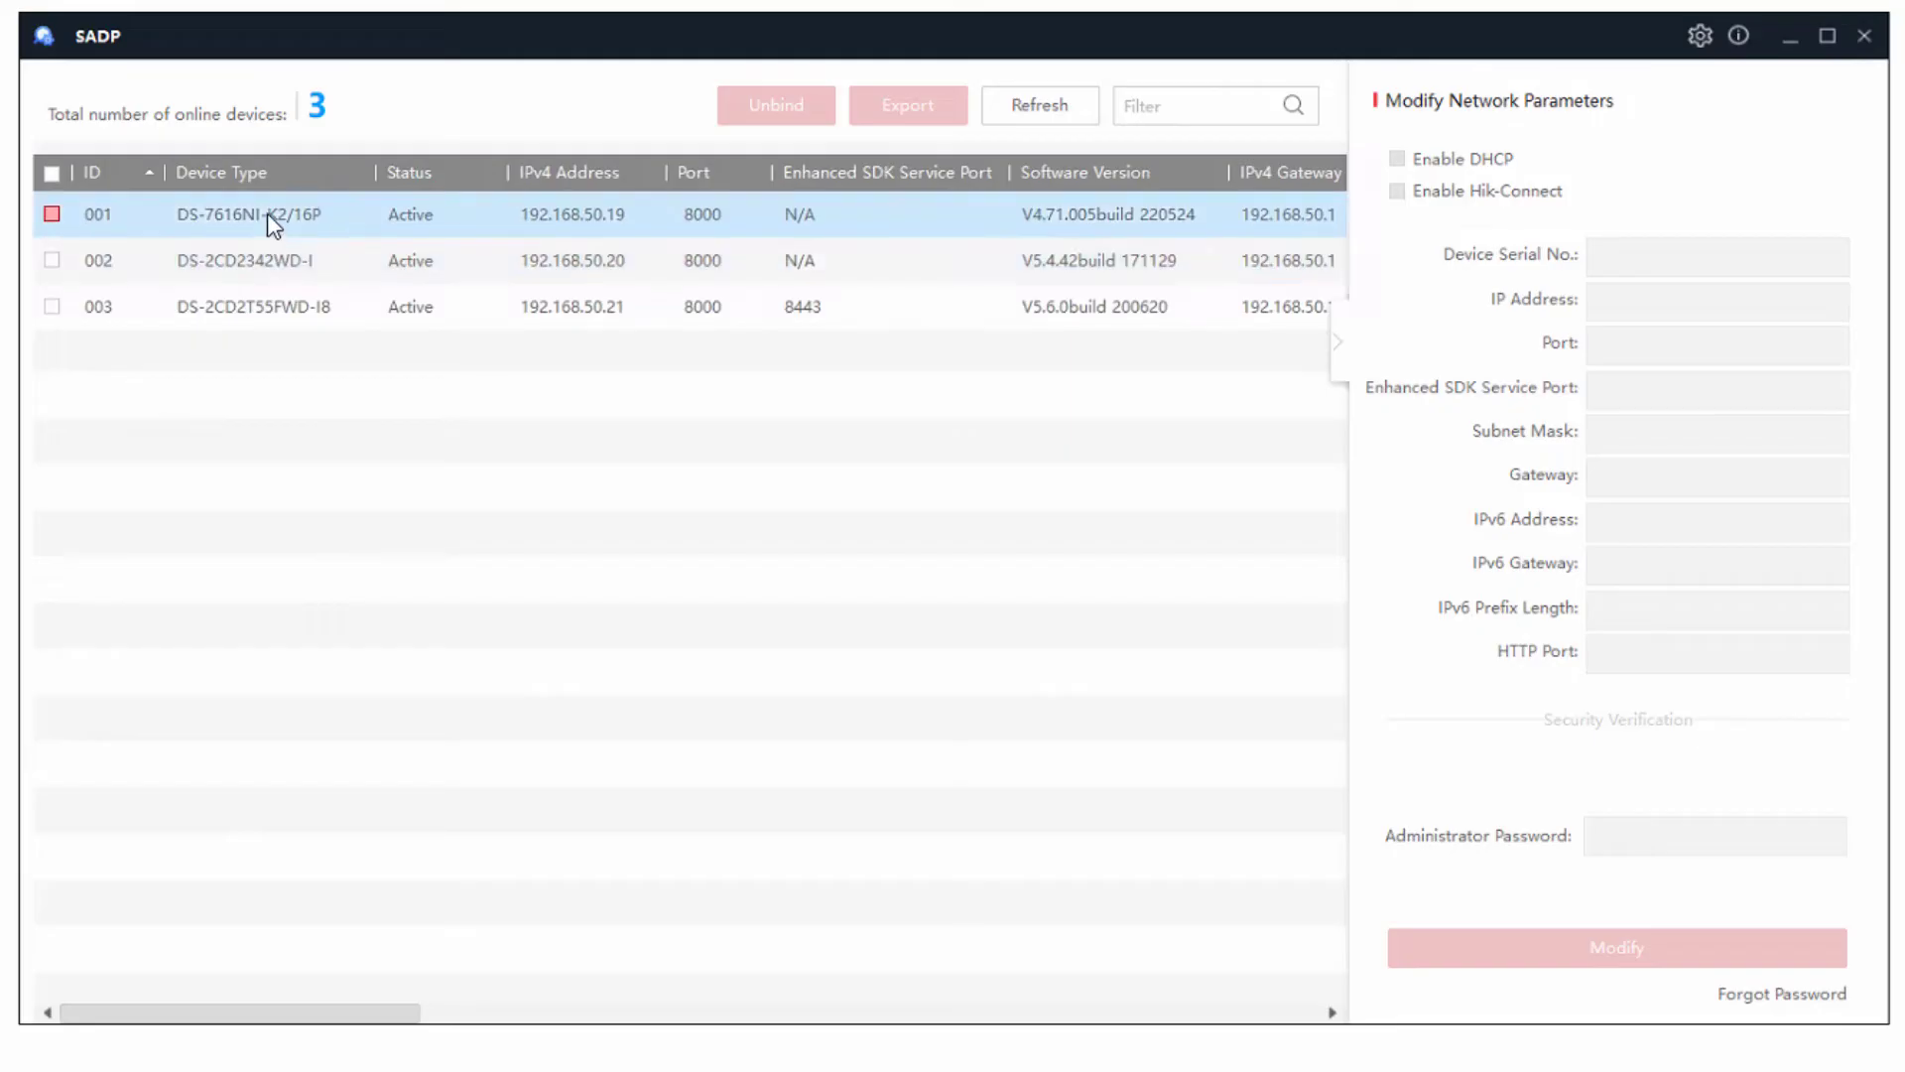
double_click(609, 218)
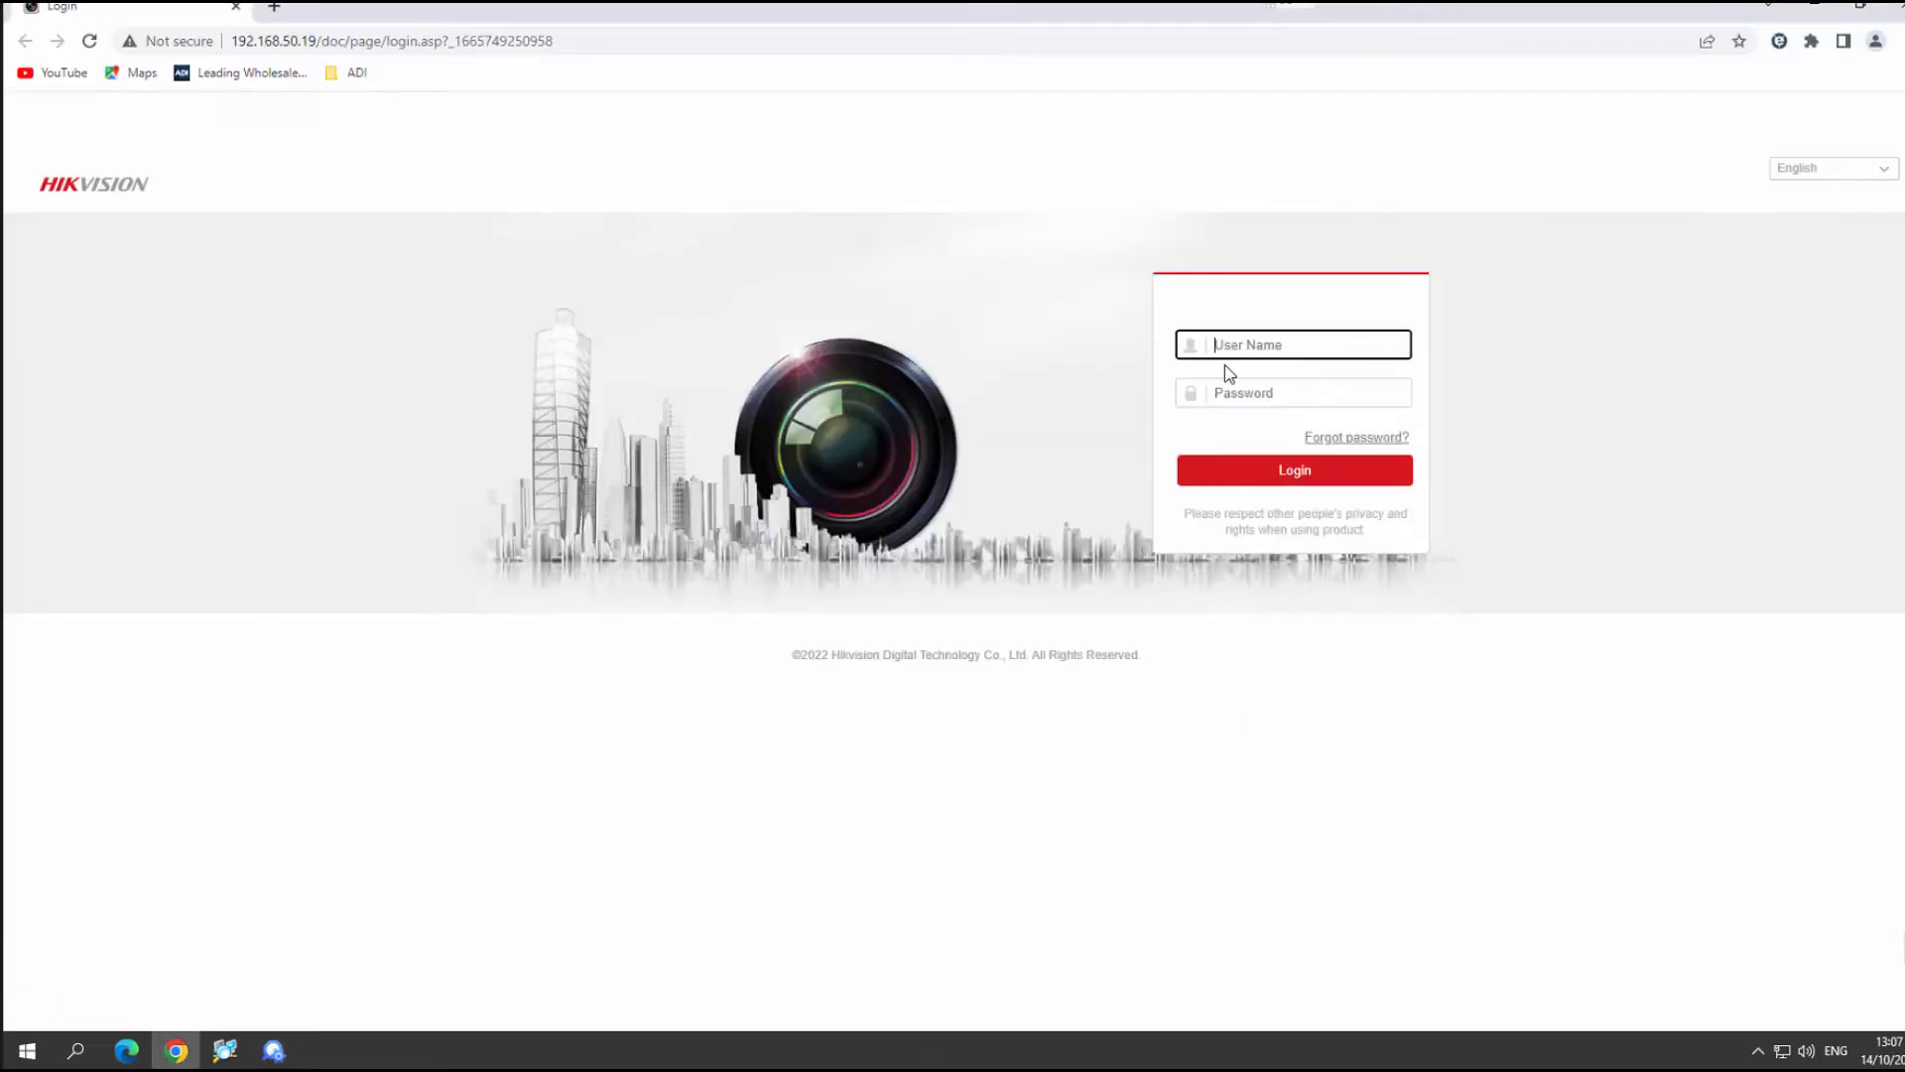
text(admin)
key(Tab)
text(******)
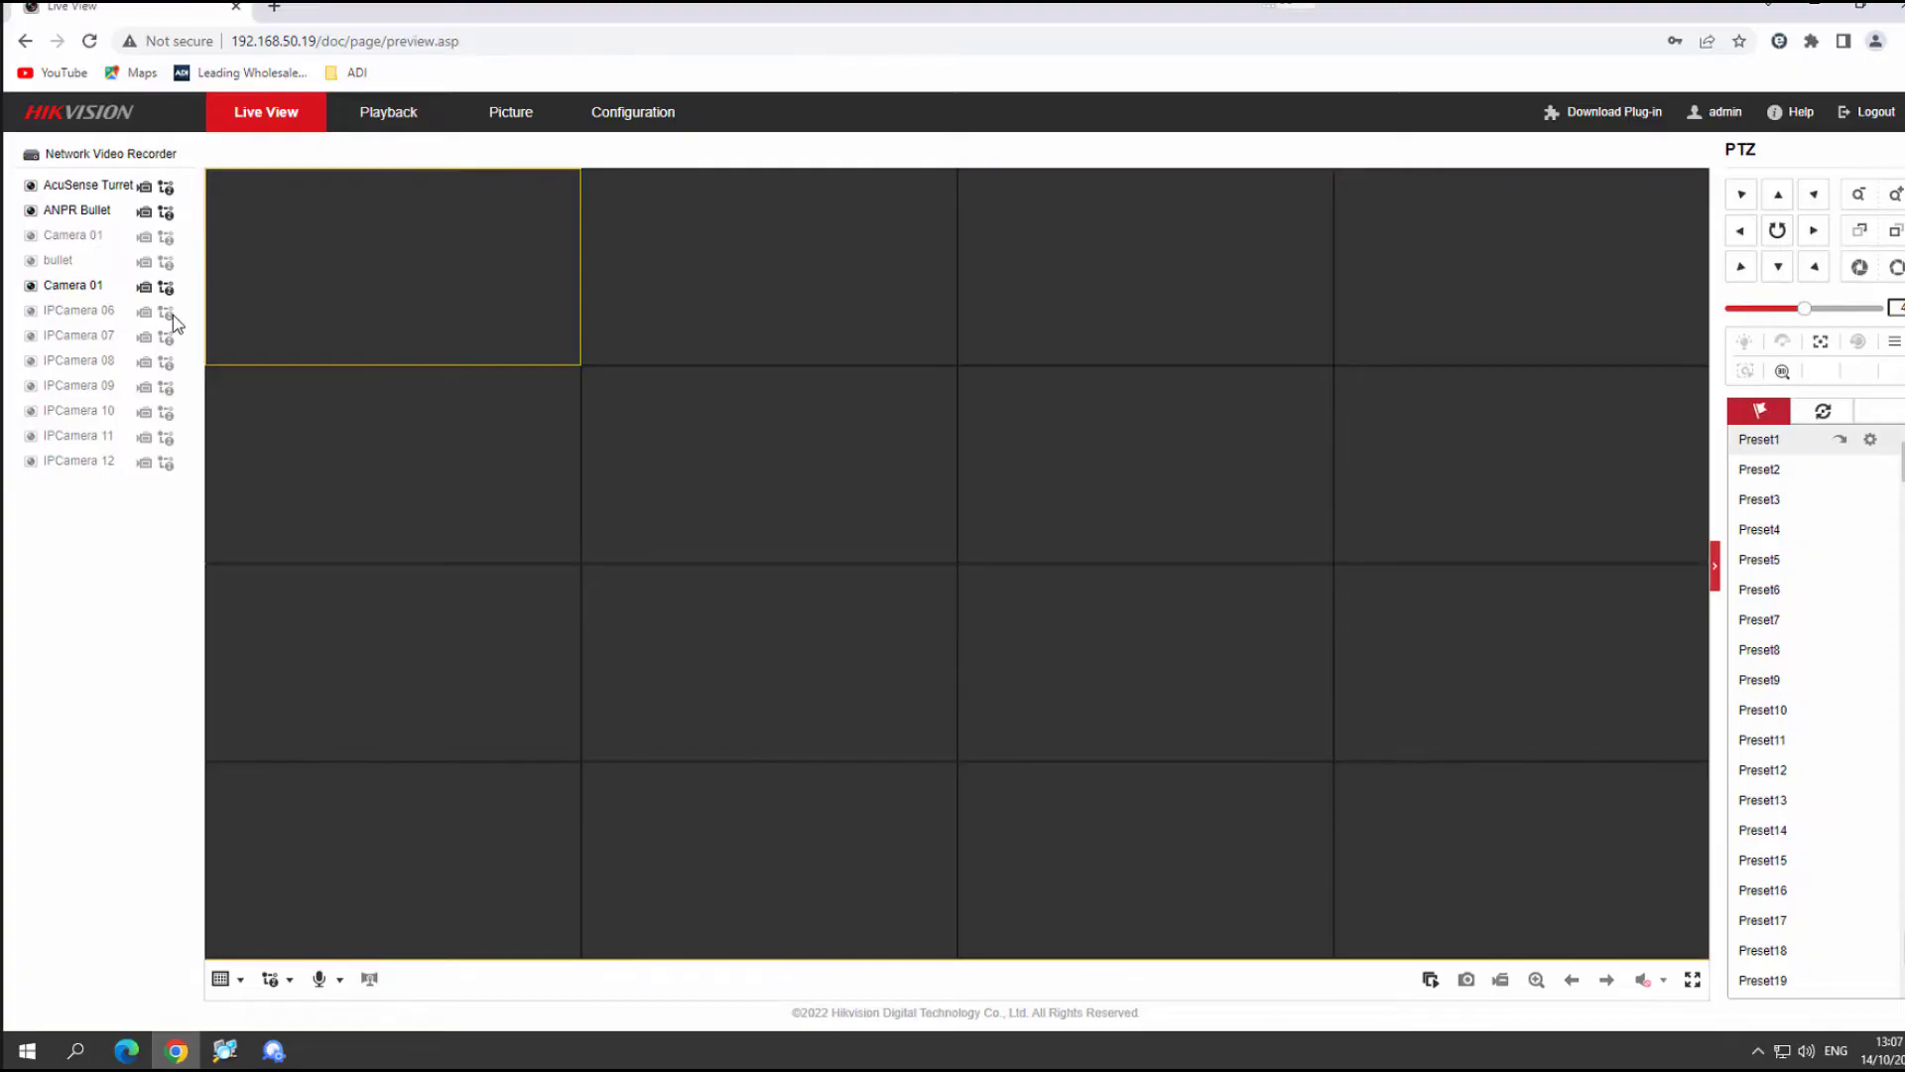
click(645, 119)
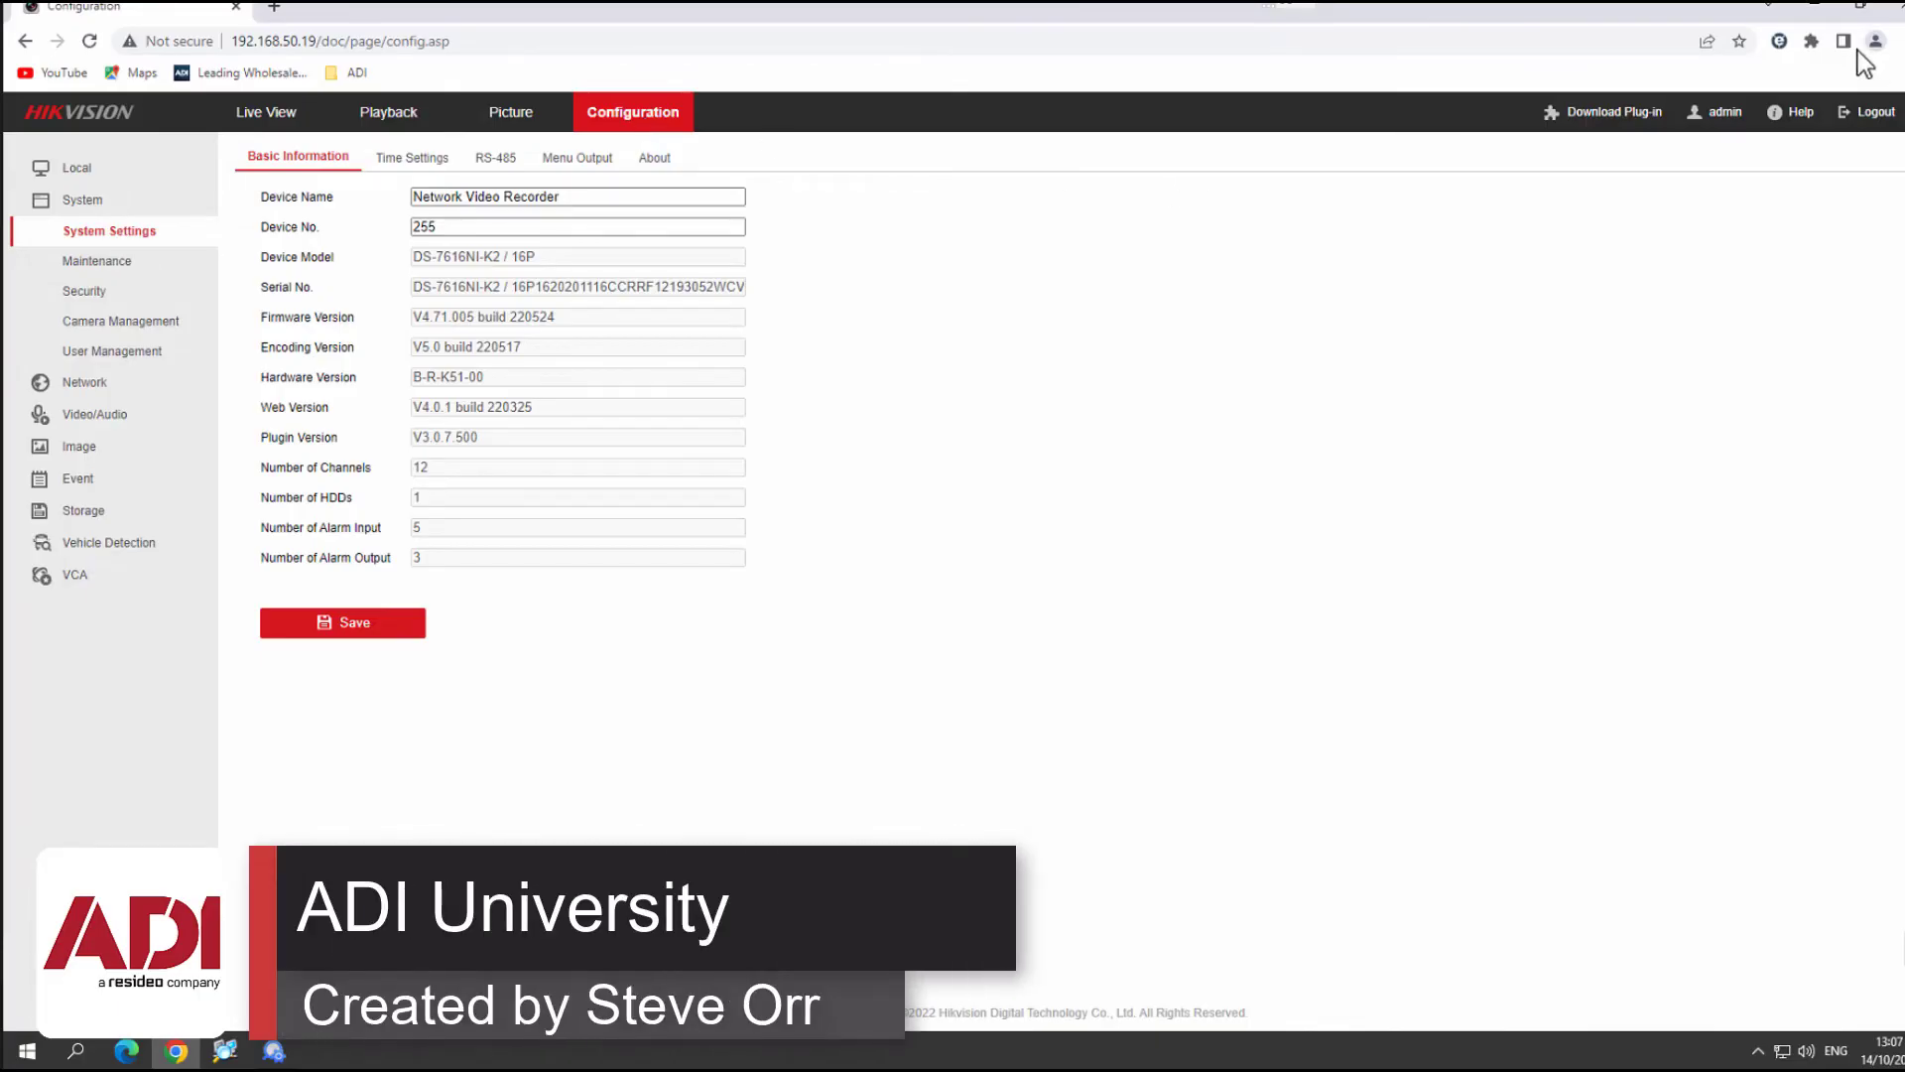
click(1895, 8)
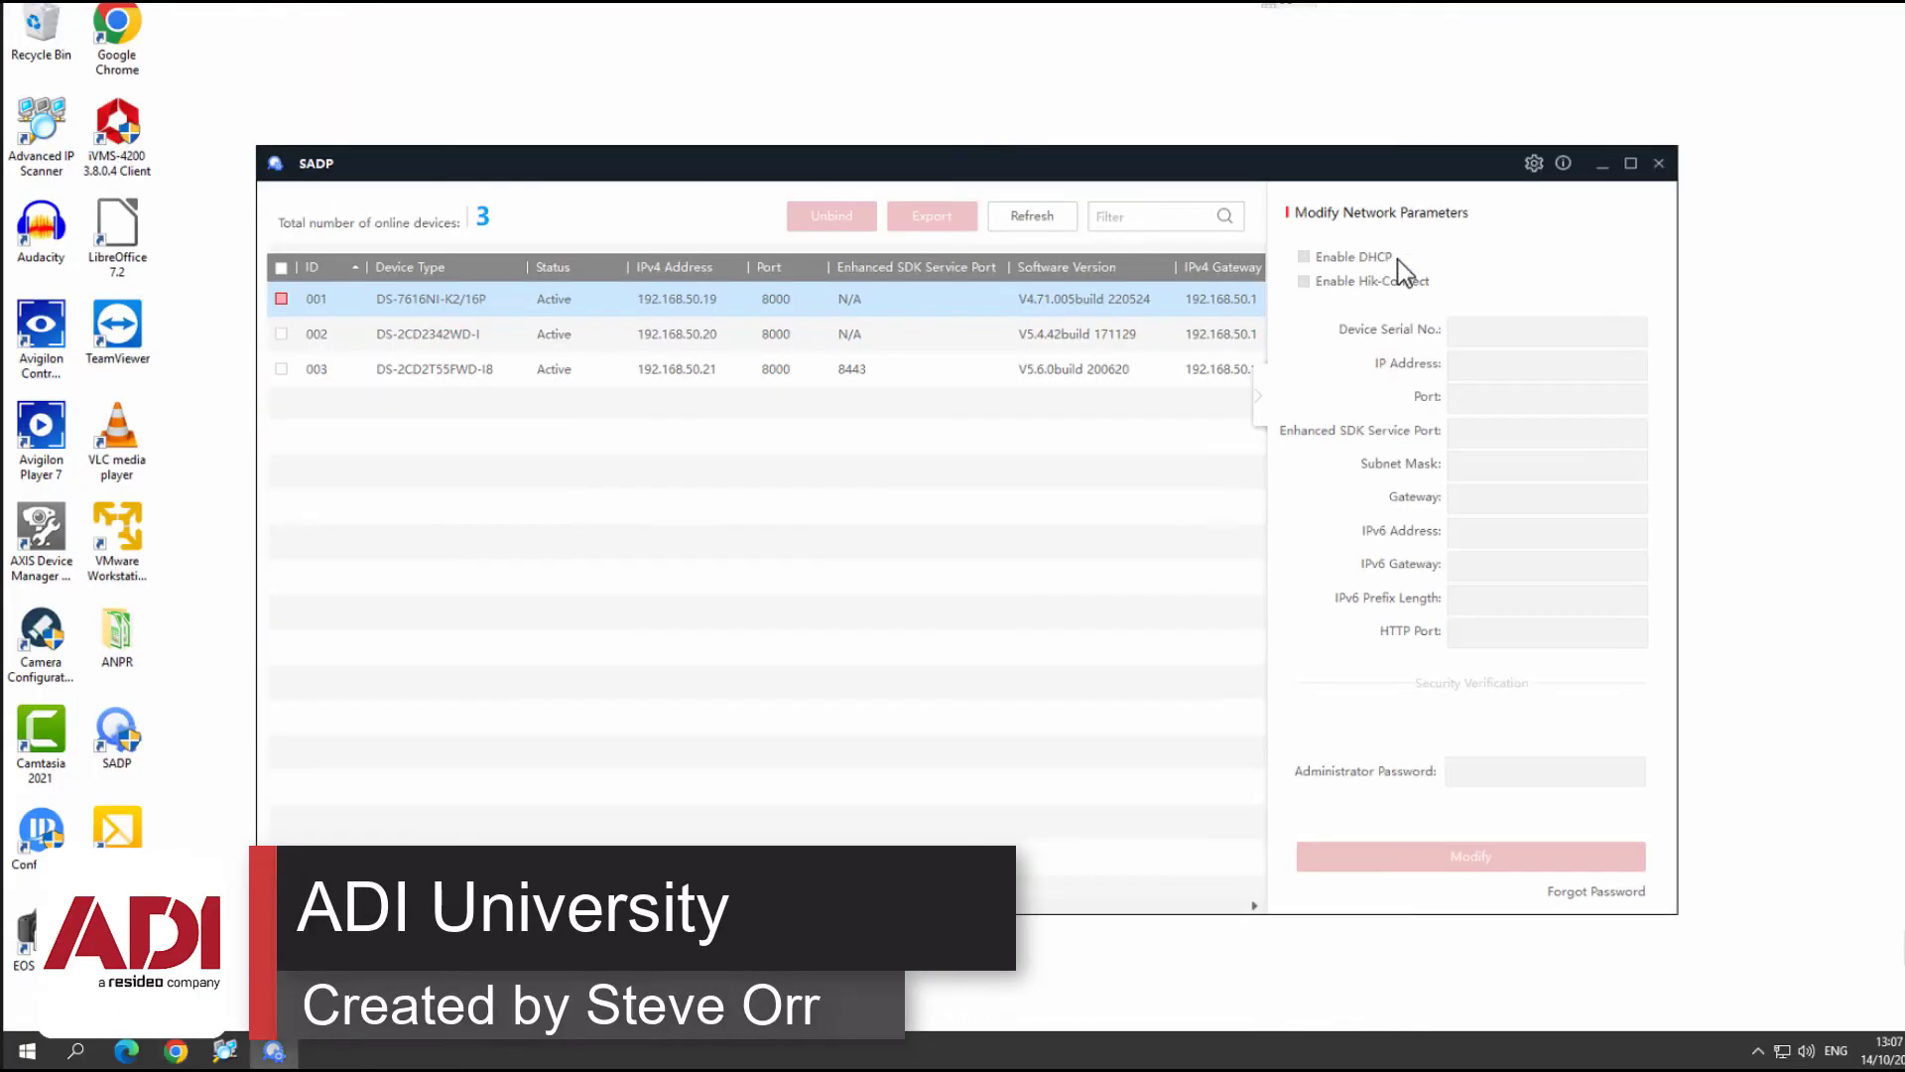